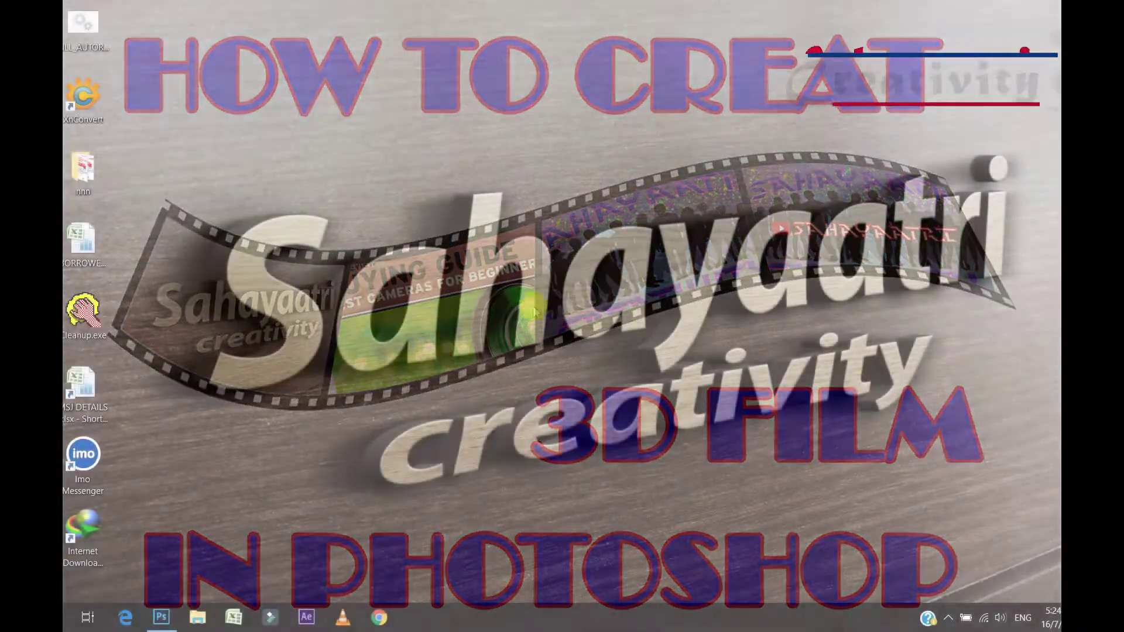
- Create a white Photo-type document 1.5 × 0.5 inches at 300 pixels per inch
click(163, 619)
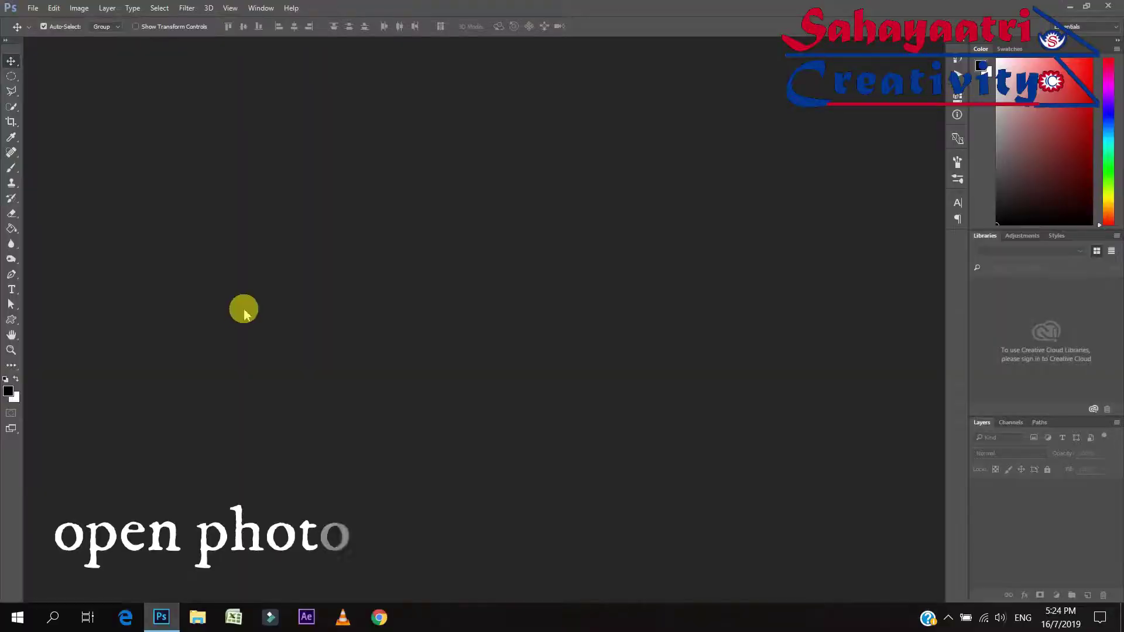
key(ctrl+n)
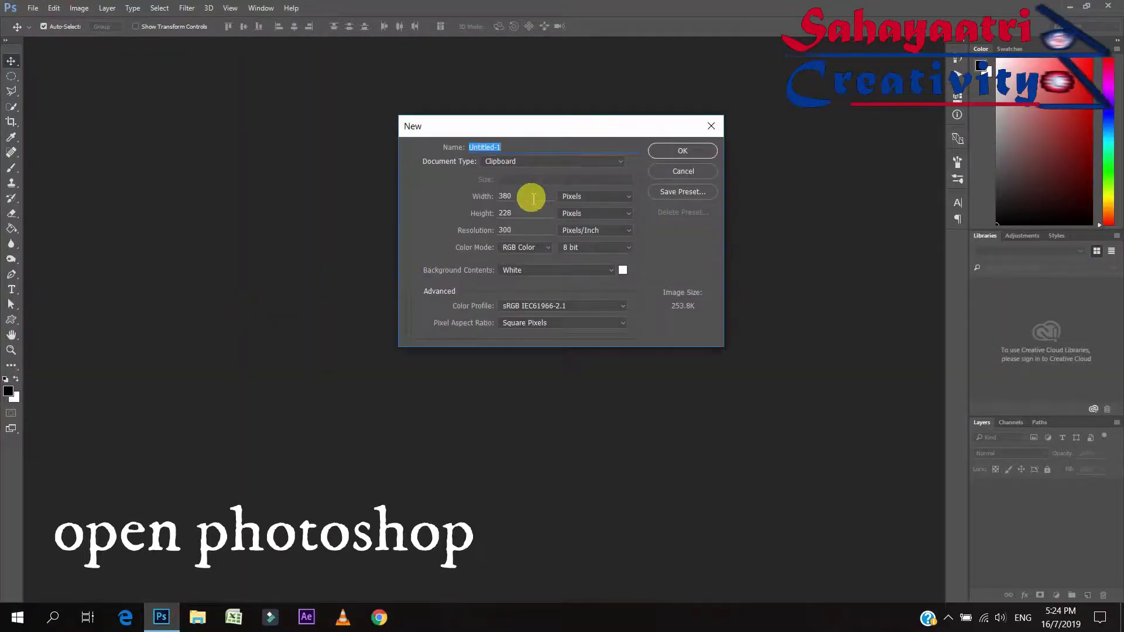
double_click(533, 199)
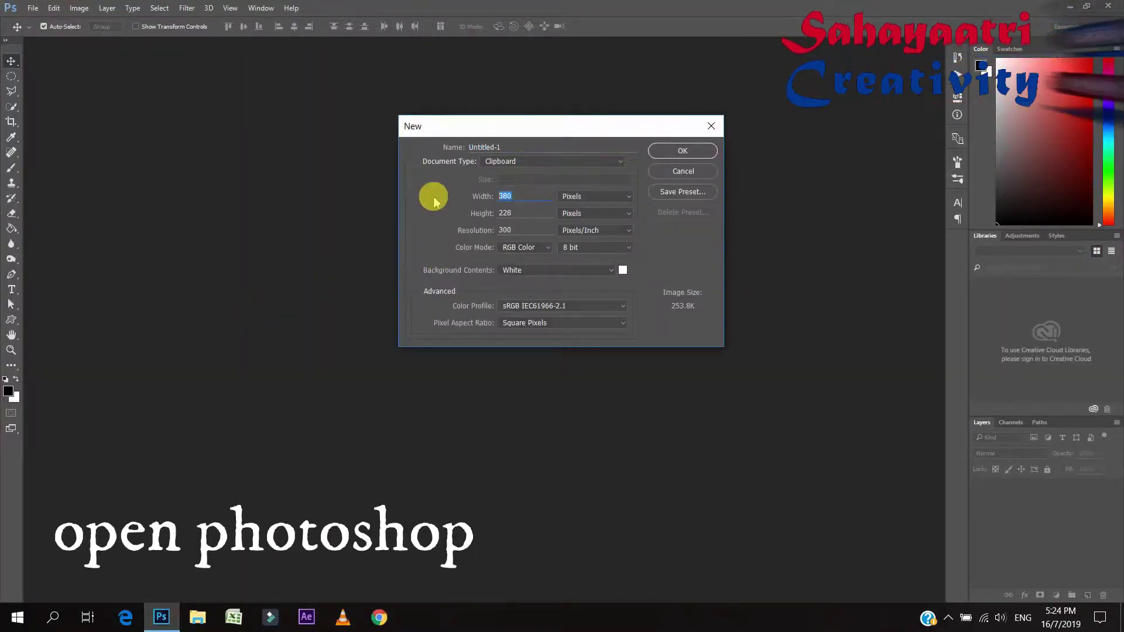
click(577, 161)
click(512, 221)
click(527, 161)
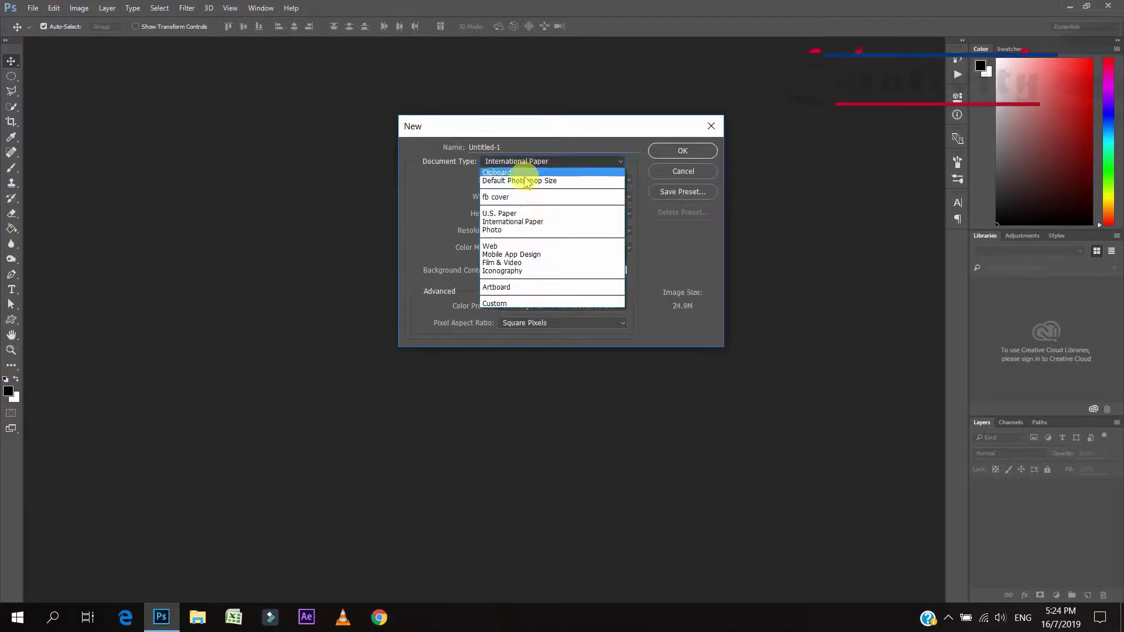
click(503, 229)
text(1.5)
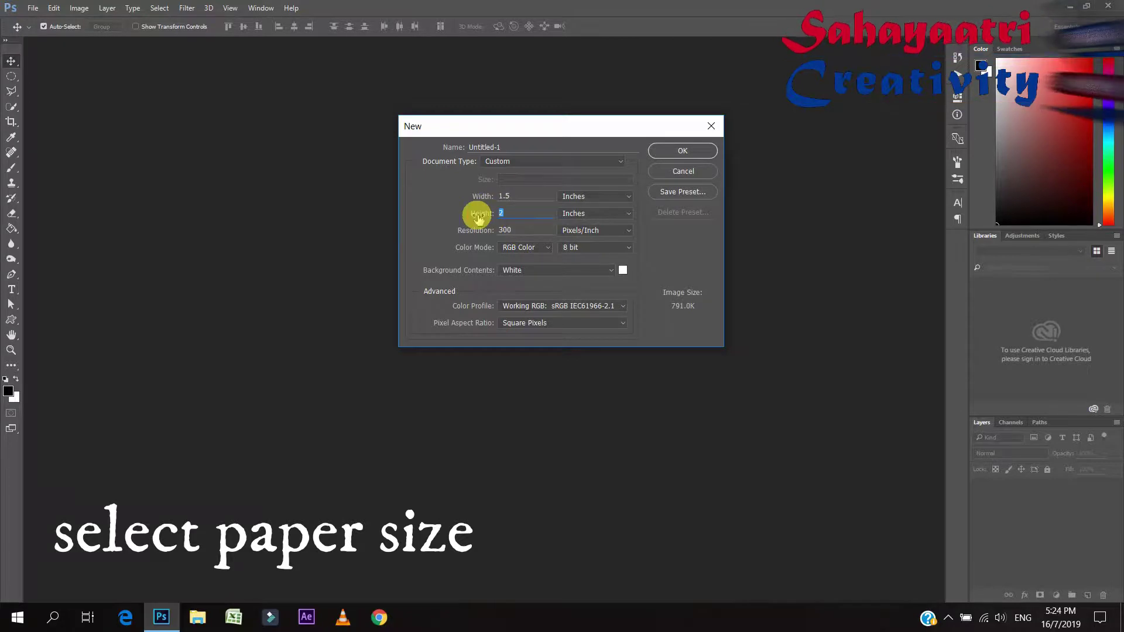
text(0.5)
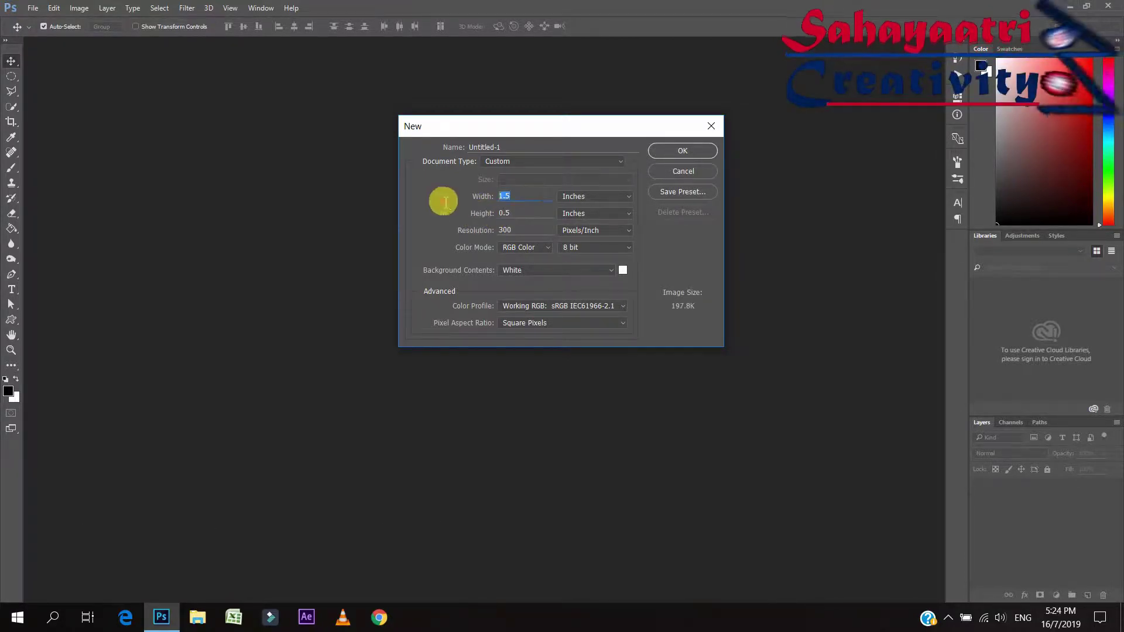
key(Return)
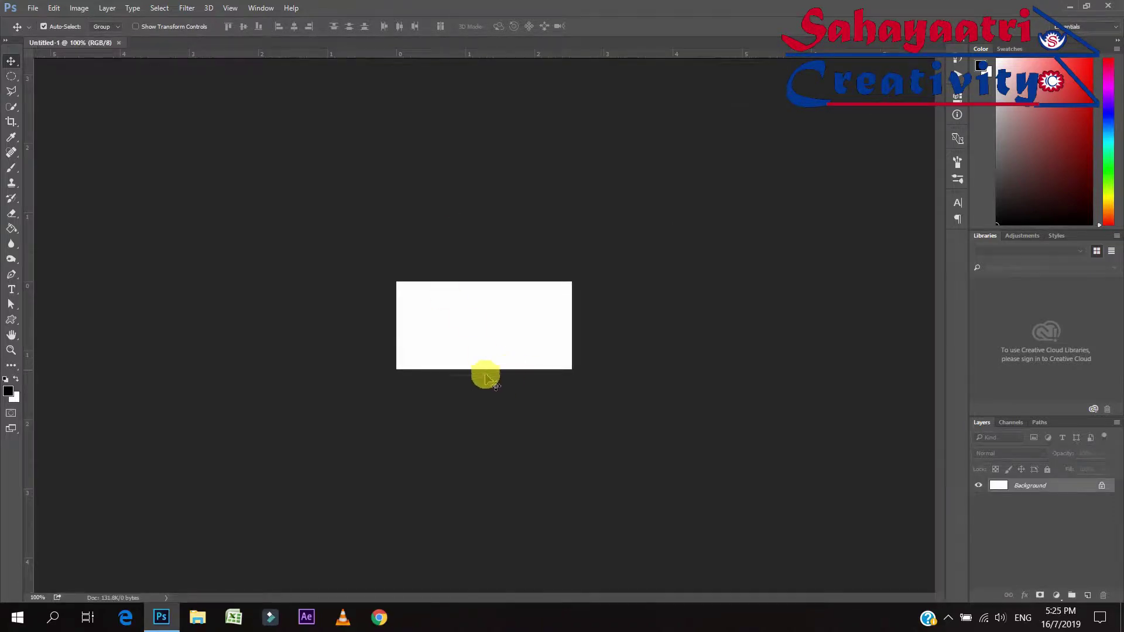
right_click(83, 42)
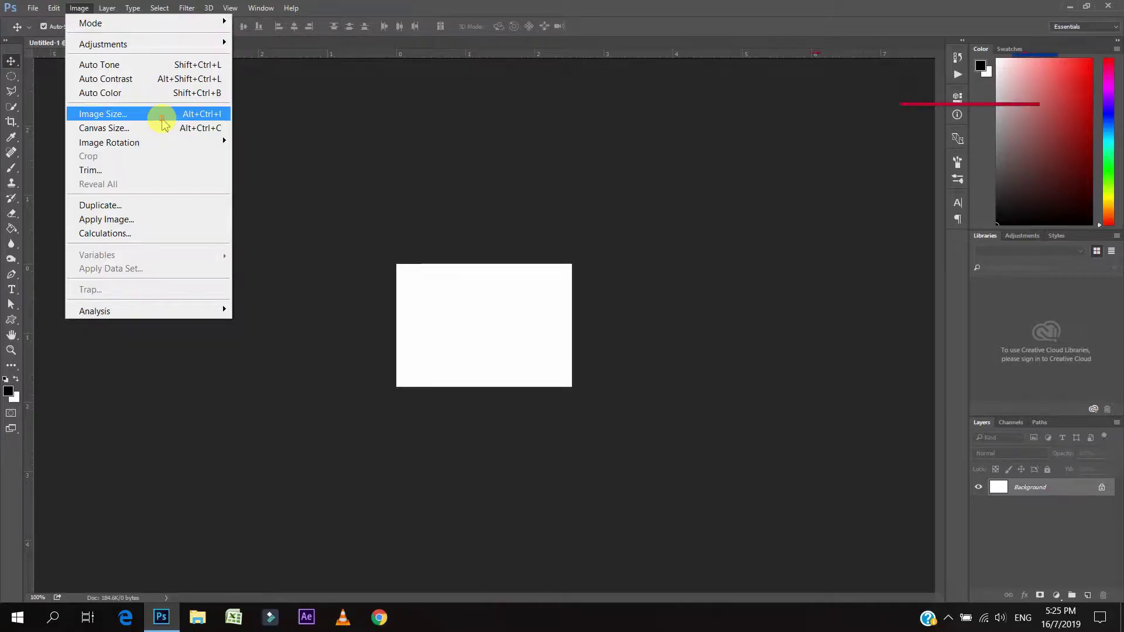
- Set Image Size to 1 inch wide by 0.6 inch high at 300 ppi
click(162, 116)
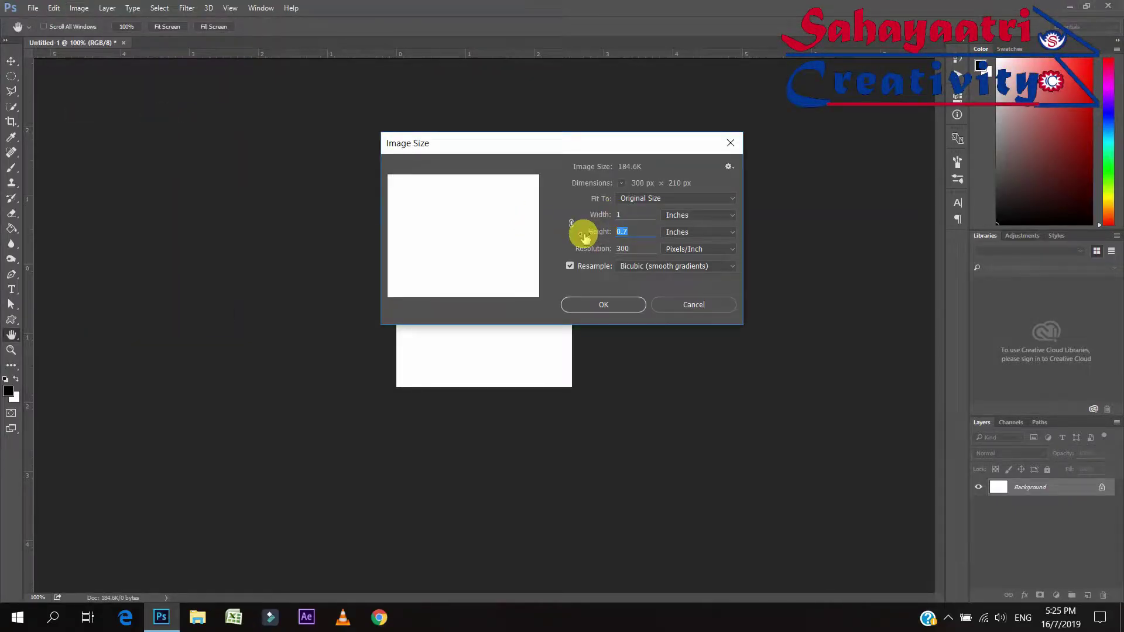
text(6)
key(Return)
key(v)
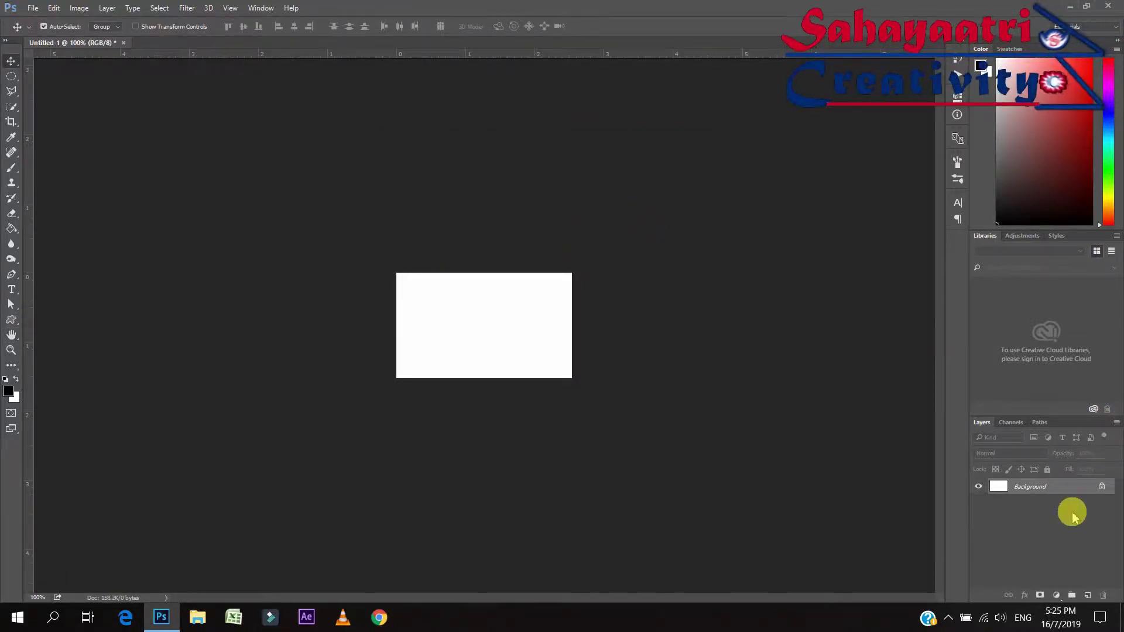
- Remove the extra layer and duplicate Layer 0 as Layer 0 copy
click(1103, 595)
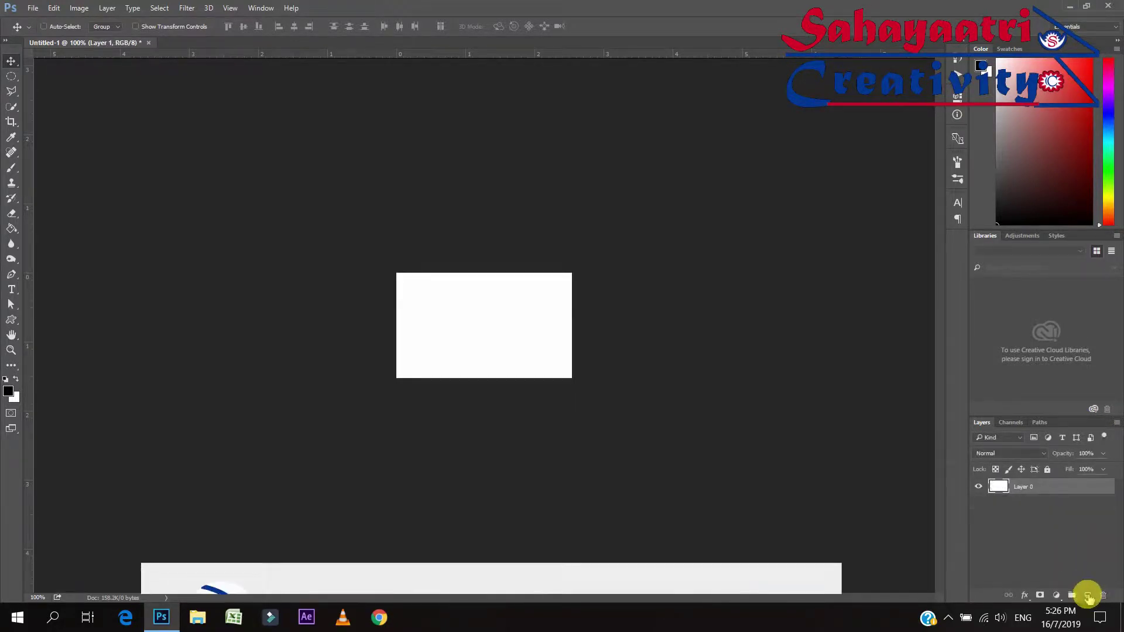
right_click(1024, 487)
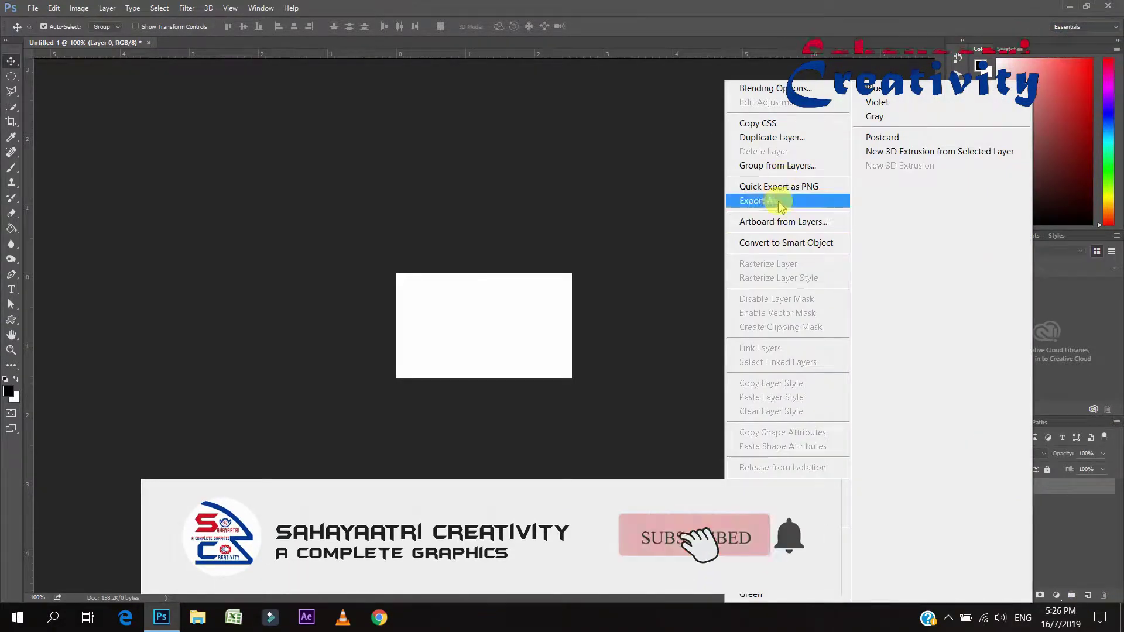
click(770, 137)
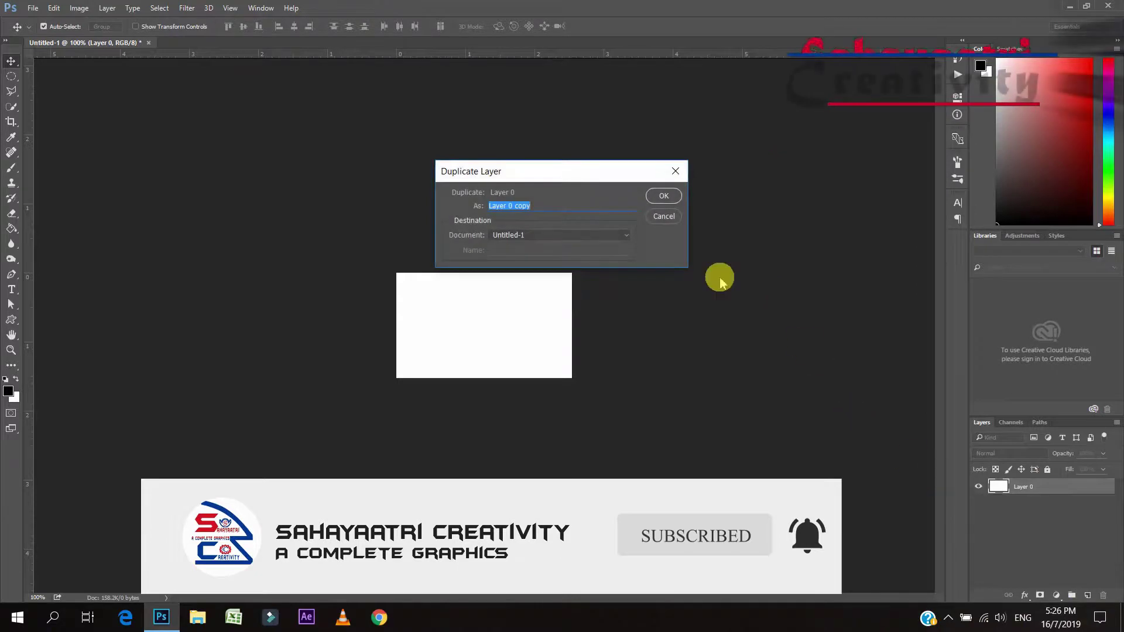
click(664, 196)
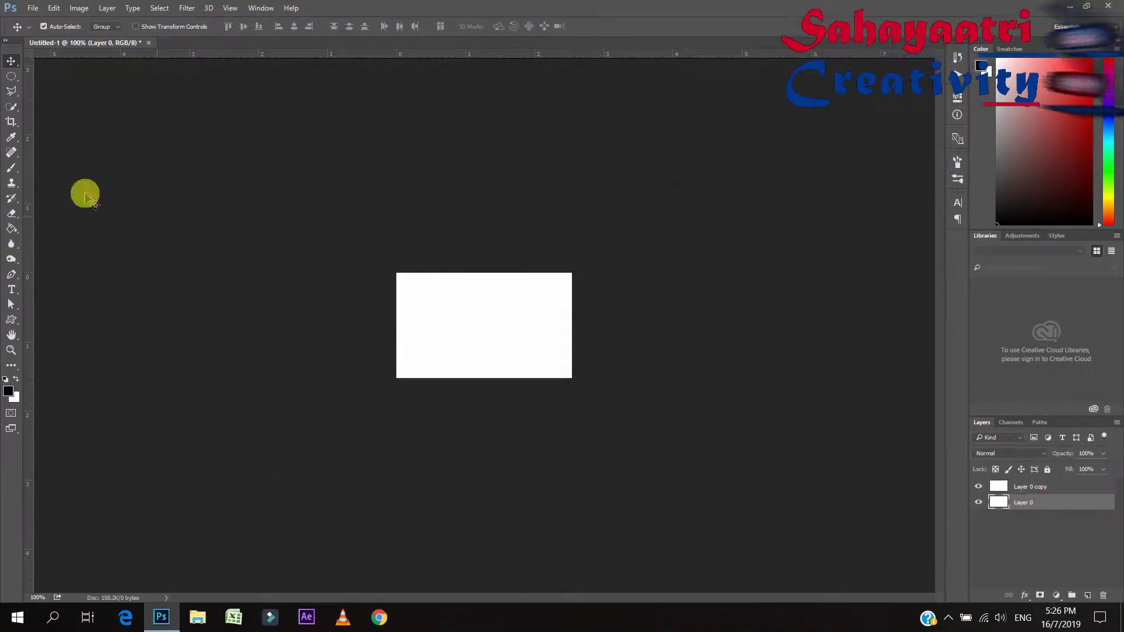
- Fill Layer 0 solid black with the Paint Bucket and begin free-transforming the layer
click(11, 228)
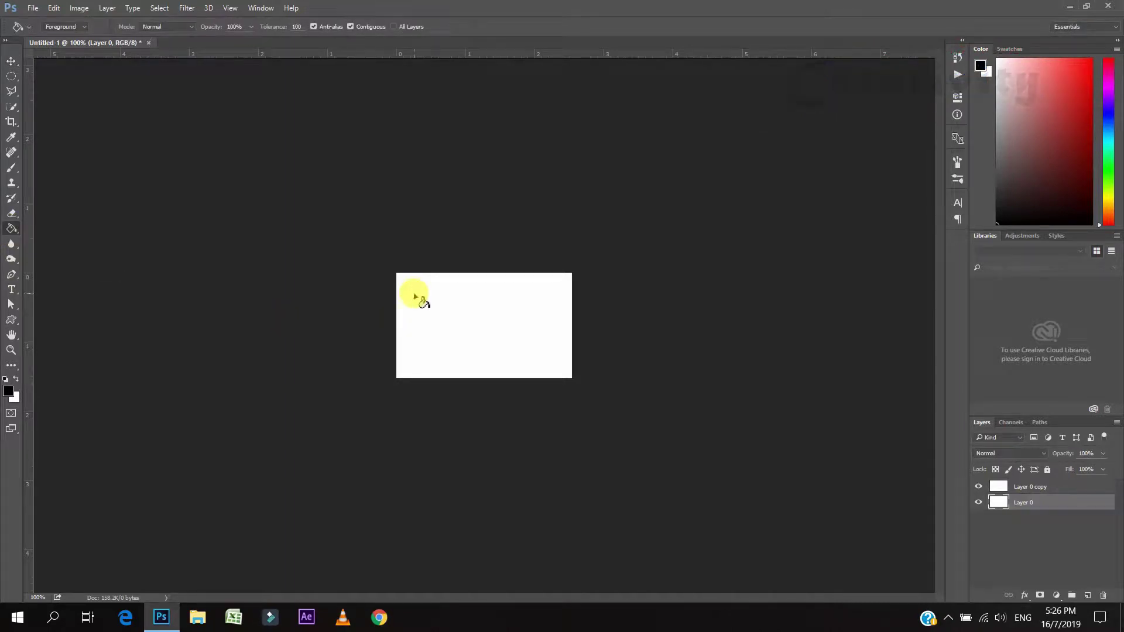
key(x)
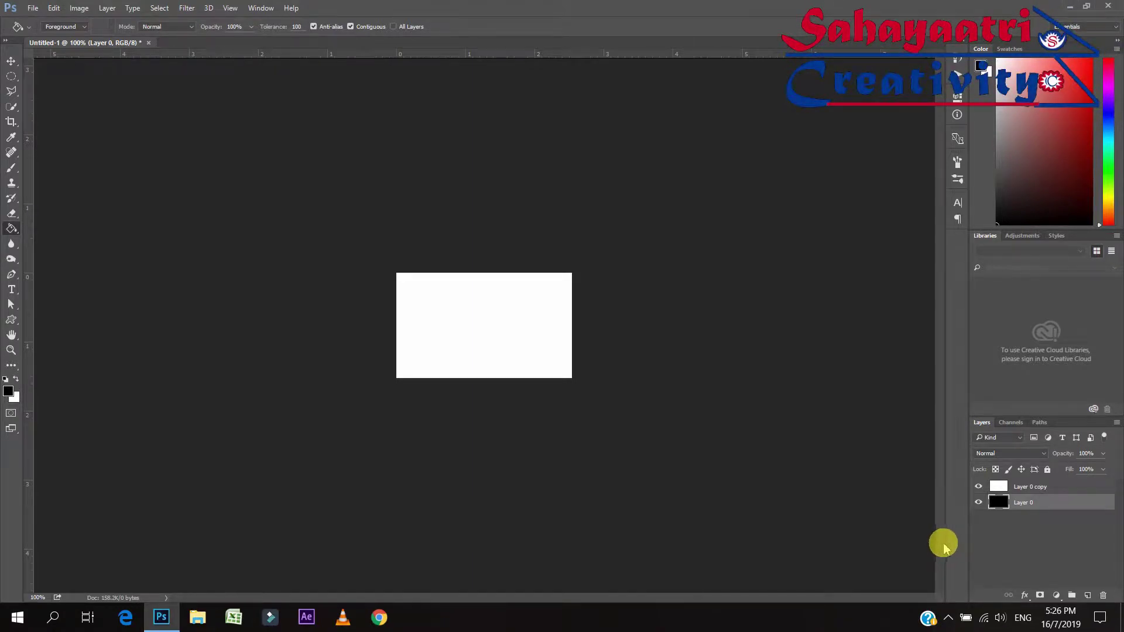
click(12, 61)
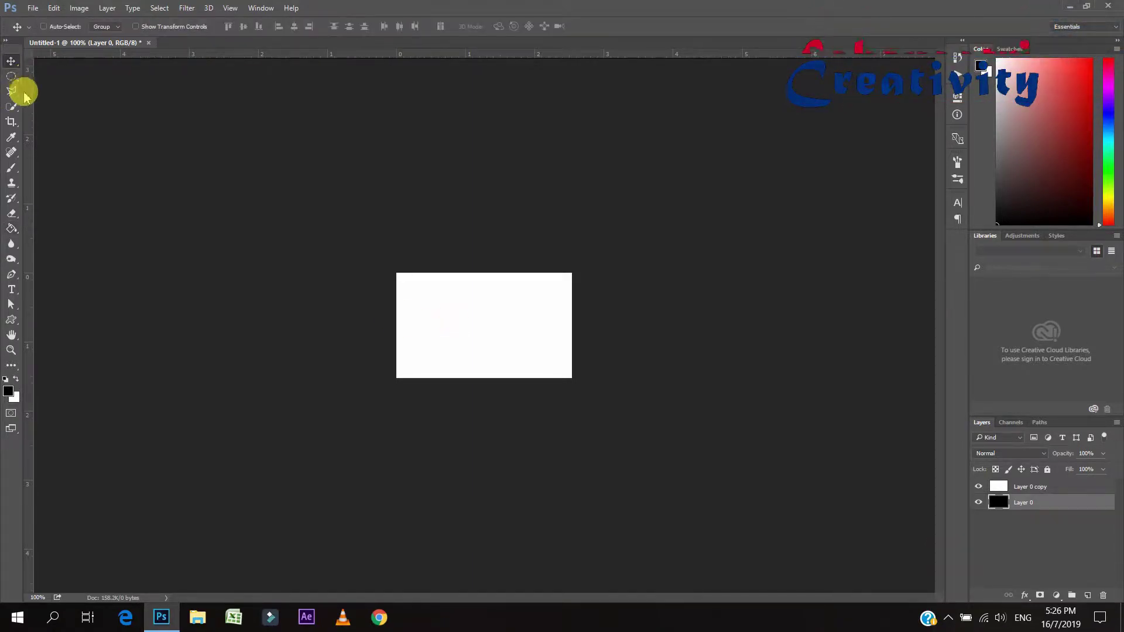
key(ctrl+t)
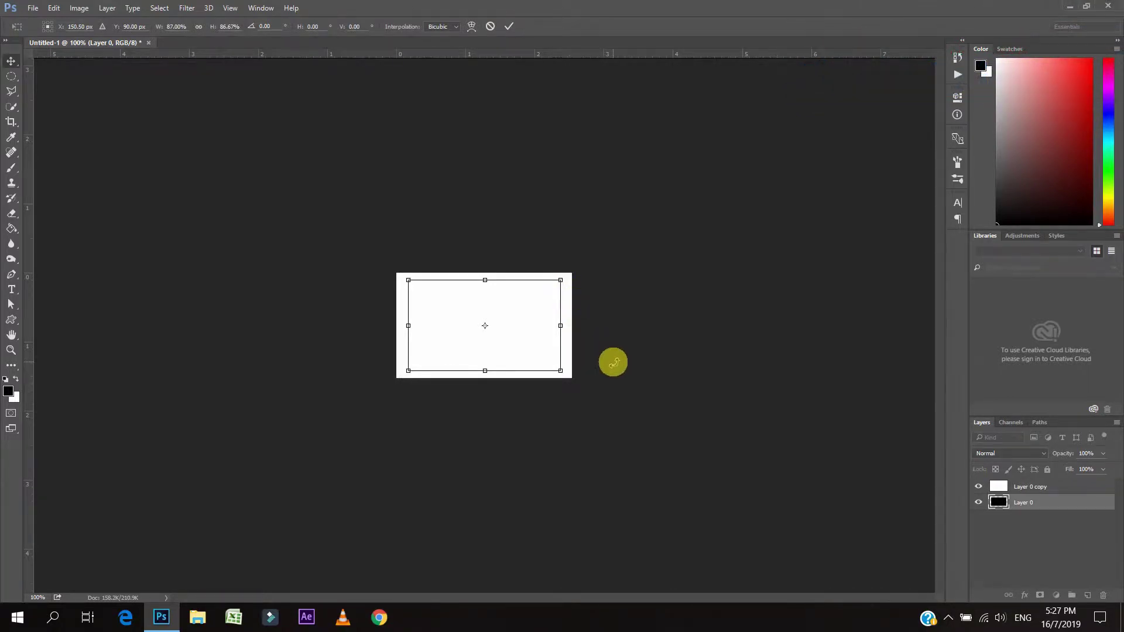
- Shrink the white Layer 0 copy to about 86% inside a black border, then merge the layers
key(Return)
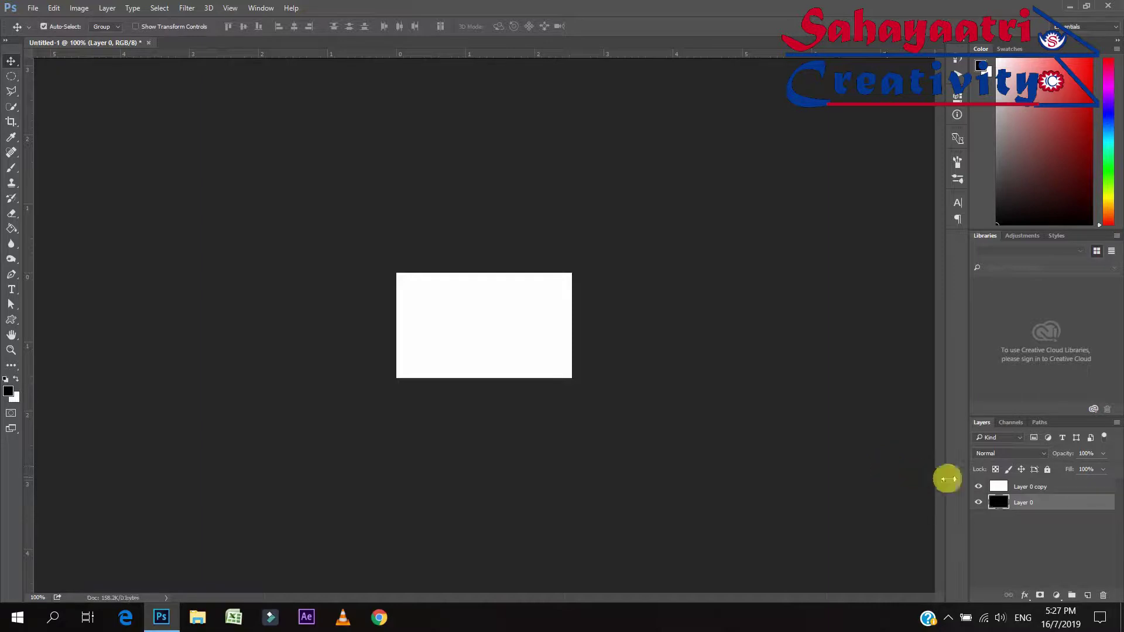
click(1004, 487)
key(ctrl+t)
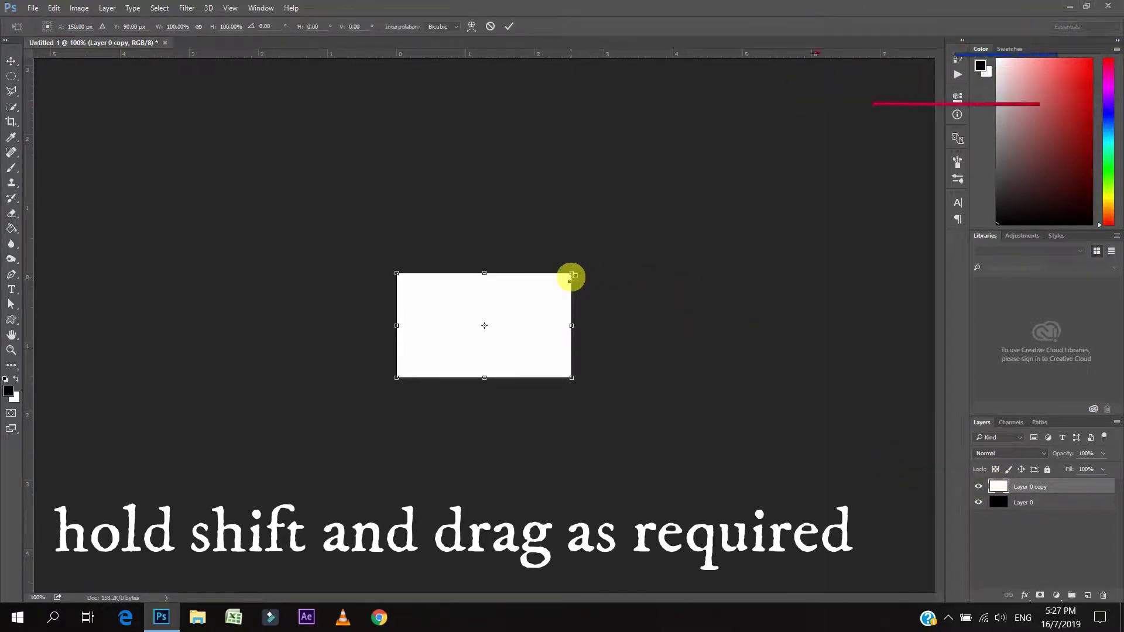
mouse_move(572, 275)
mouse_down()
mouse_move(556, 290)
mouse_move(566, 326)
mouse_up()
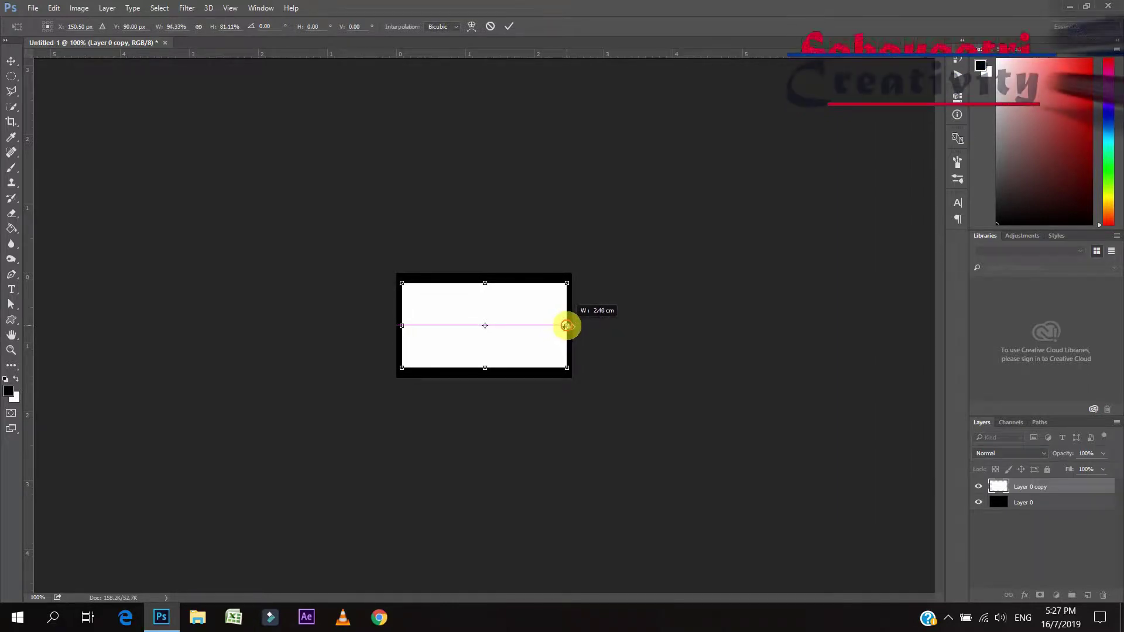
key(Return)
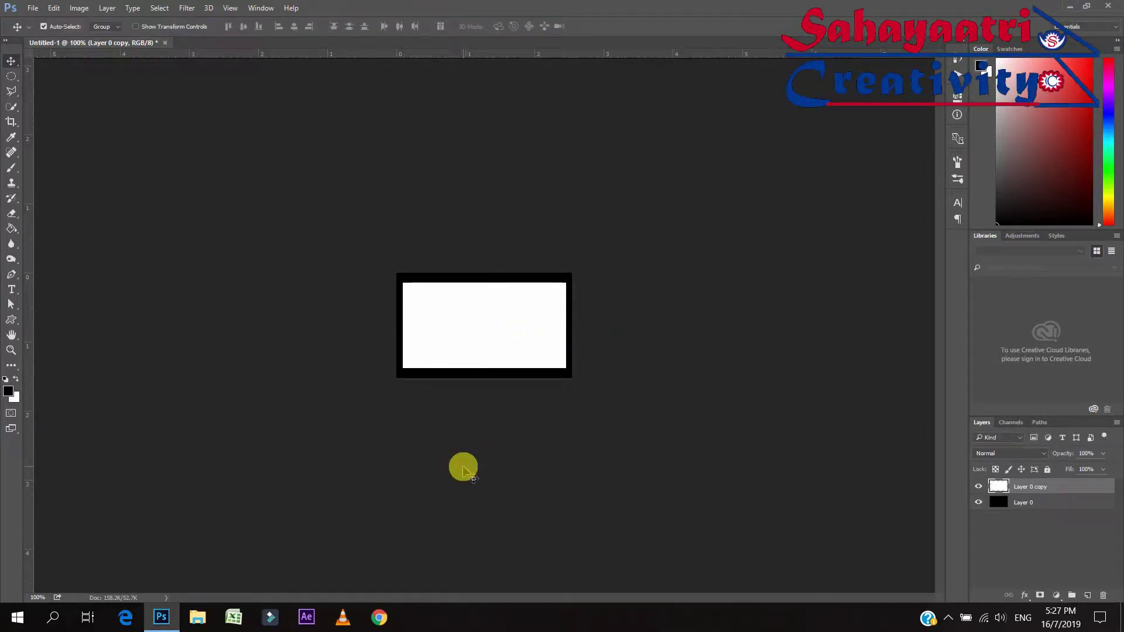
key(ctrl+shift+e)
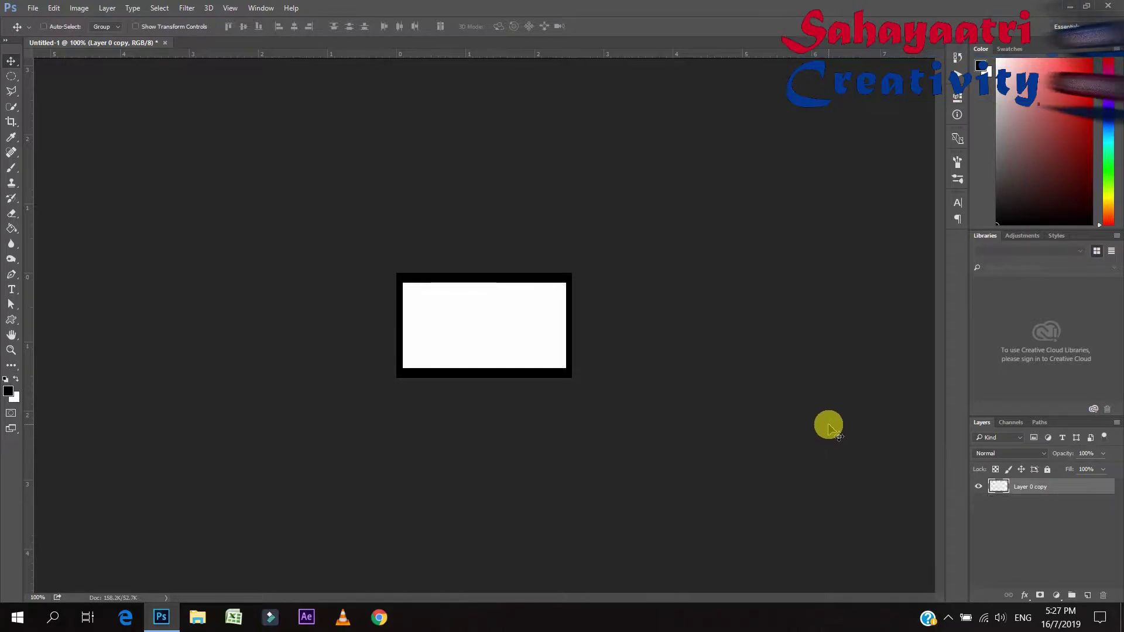
- Create a new 6 × 4 inch landscape Photo document, Untitled-2
key(ctrl+n)
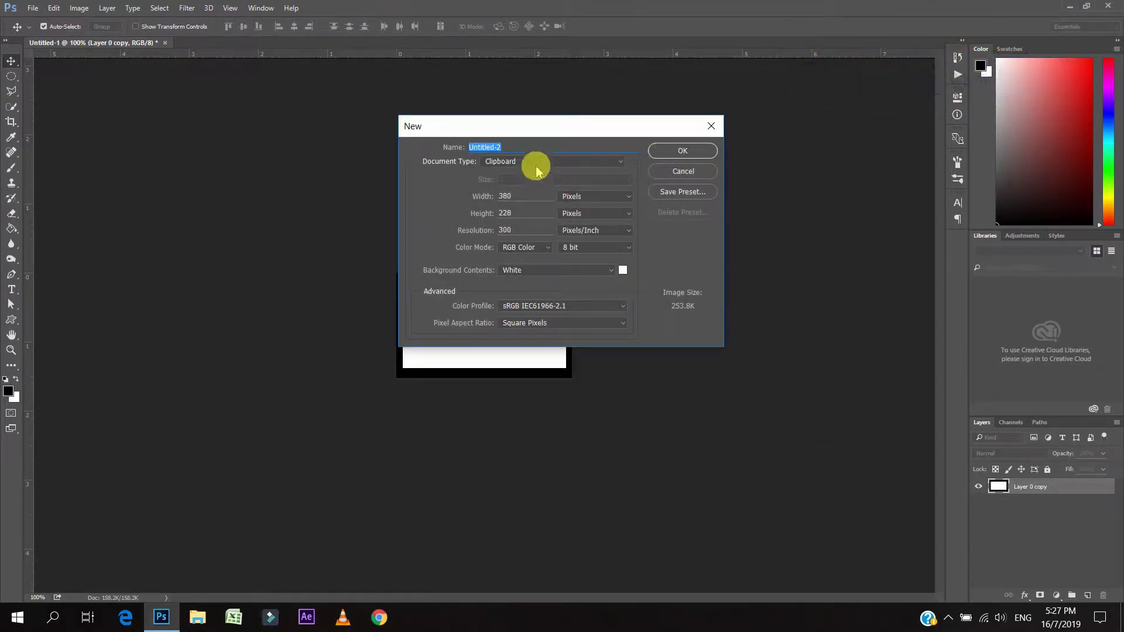
click(542, 164)
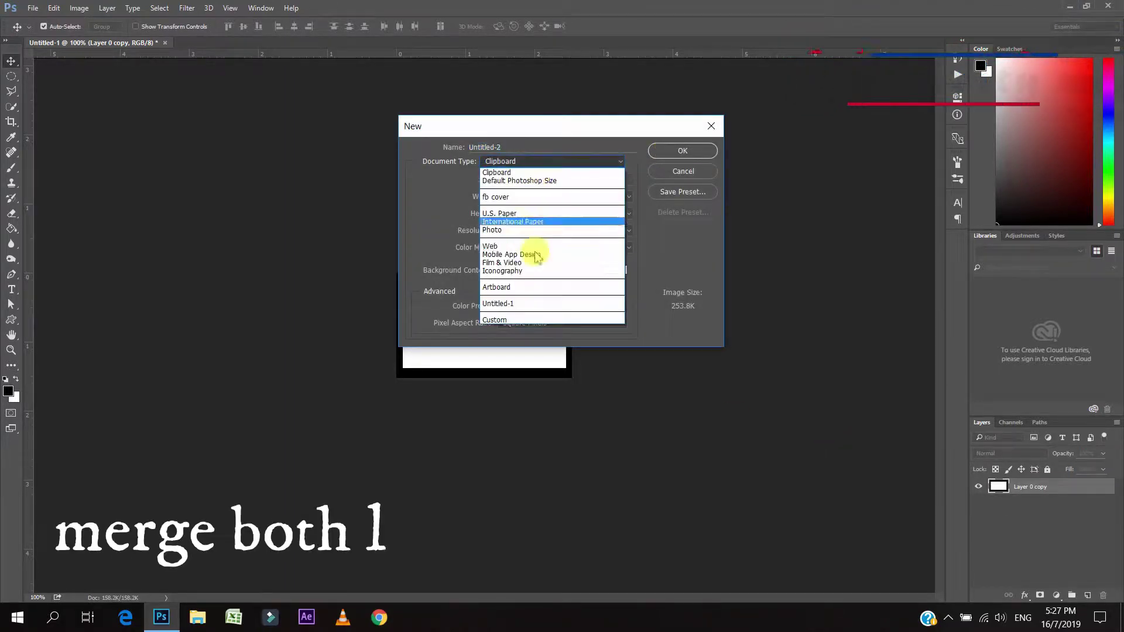
click(527, 220)
click(539, 179)
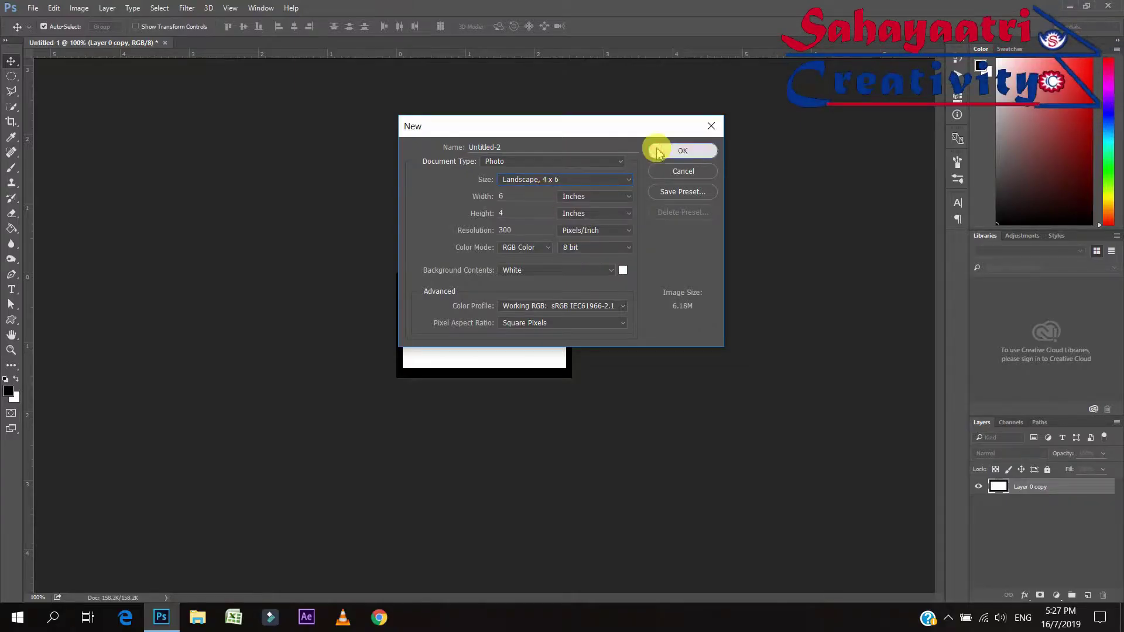
click(657, 151)
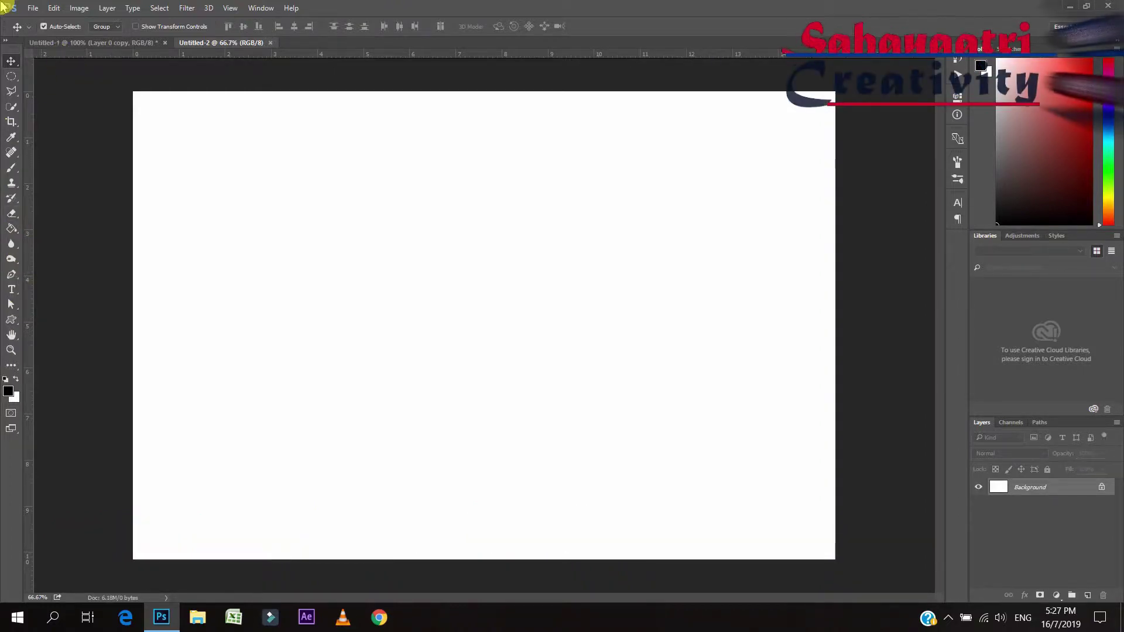
- Open the flowery landscape PSD from disk
key(ctrl+o)
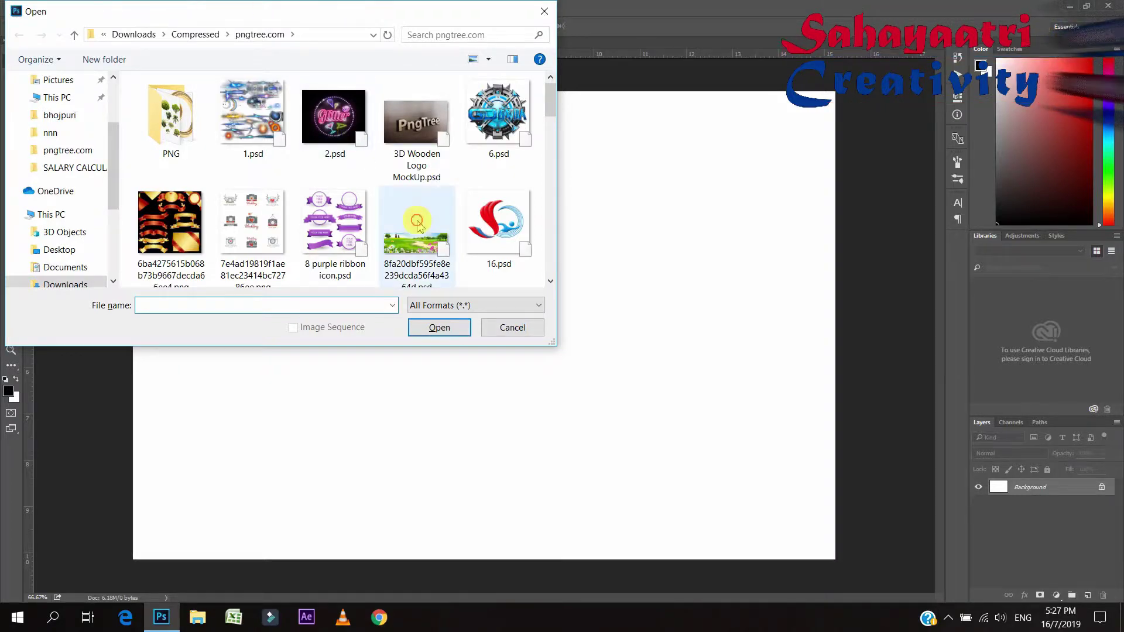
click(417, 240)
click(440, 327)
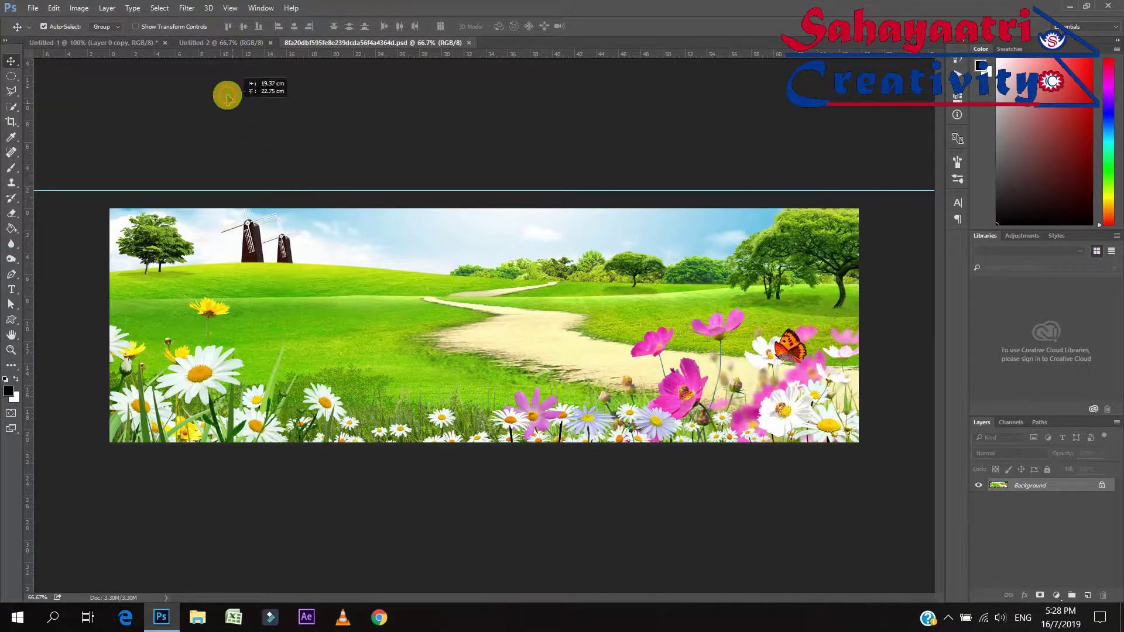
- Drag the landscape into Untitled-2 and close the original landscape document
click(198, 43)
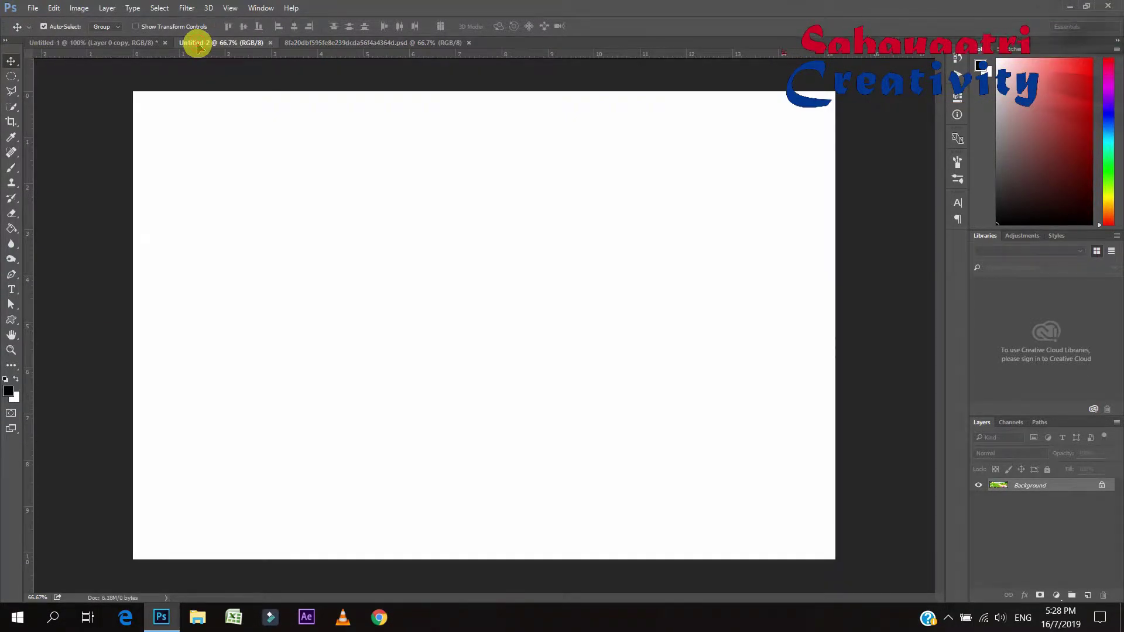
drag(287, 279, 289, 281)
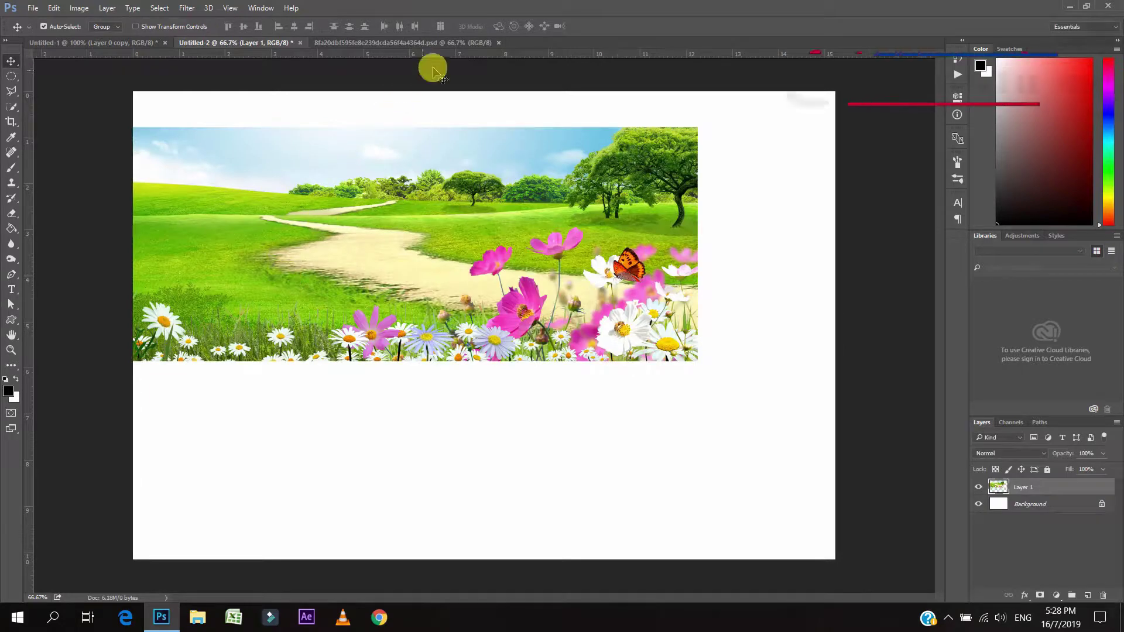
click(498, 43)
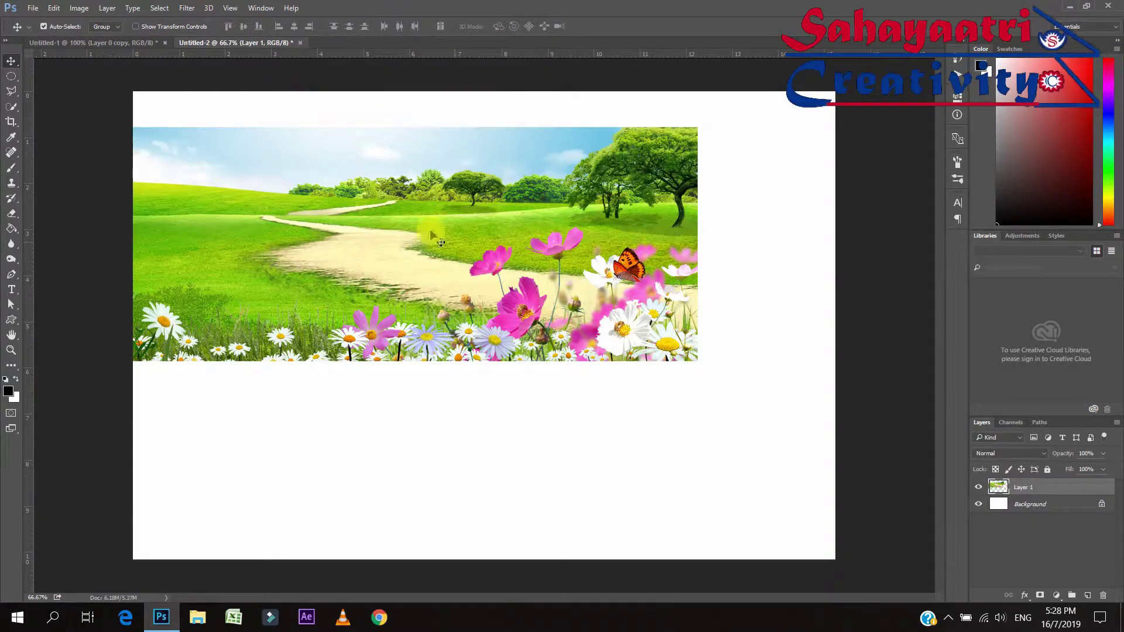
click(142, 46)
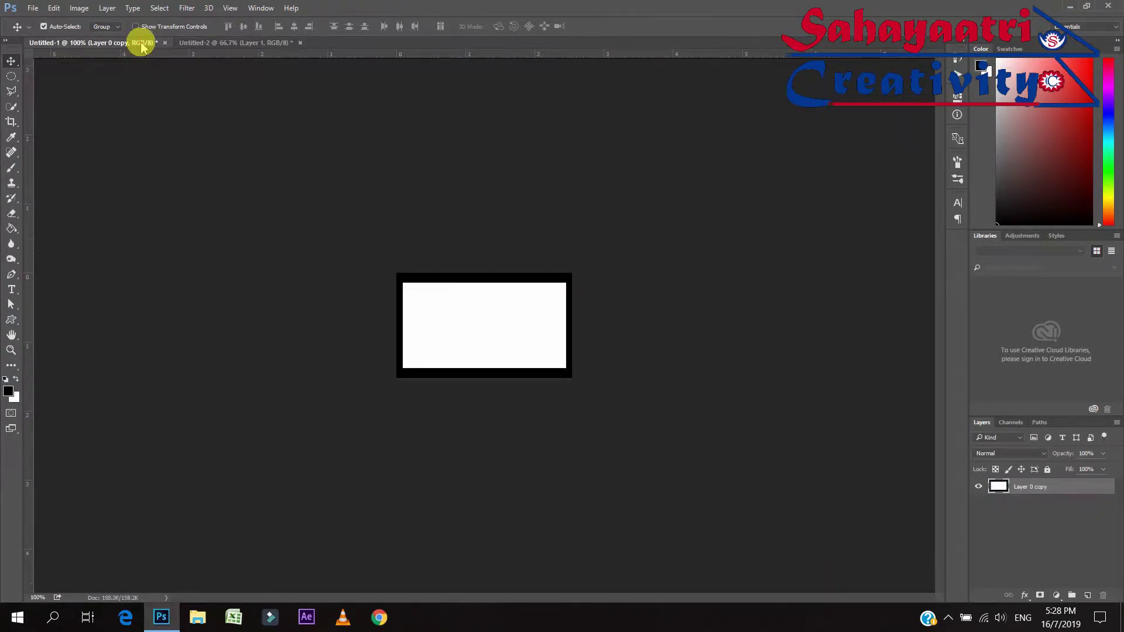
click(193, 43)
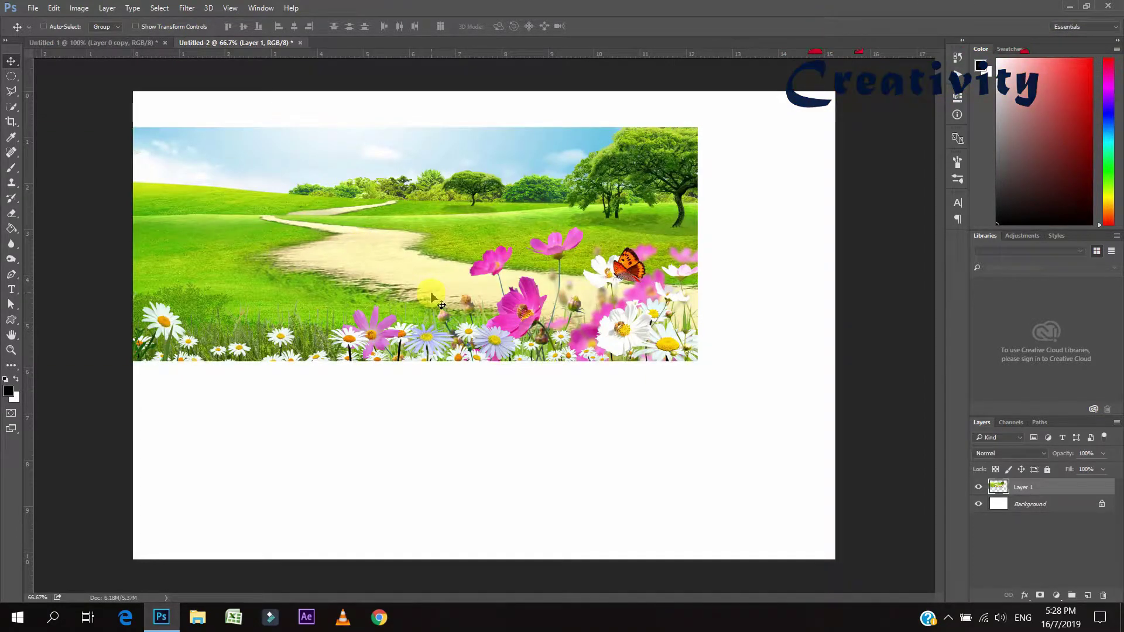
- Stretch the landscape layer to cover the entire Untitled-2 canvas
key(ctrl+t)
drag(701, 366, 995, 628)
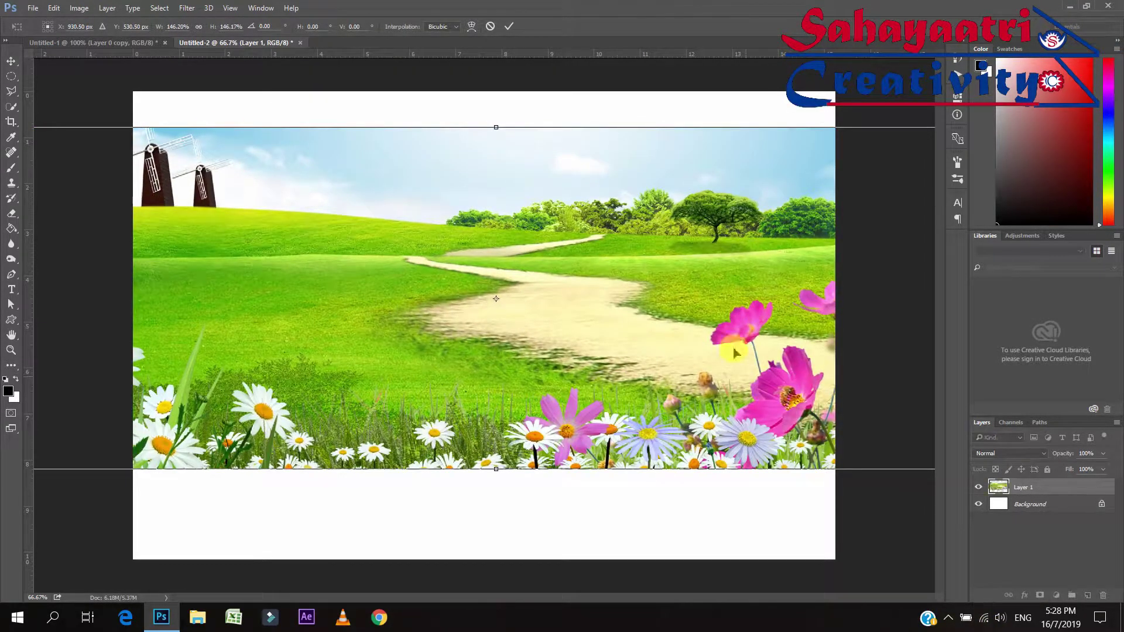
drag(735, 353, 613, 388)
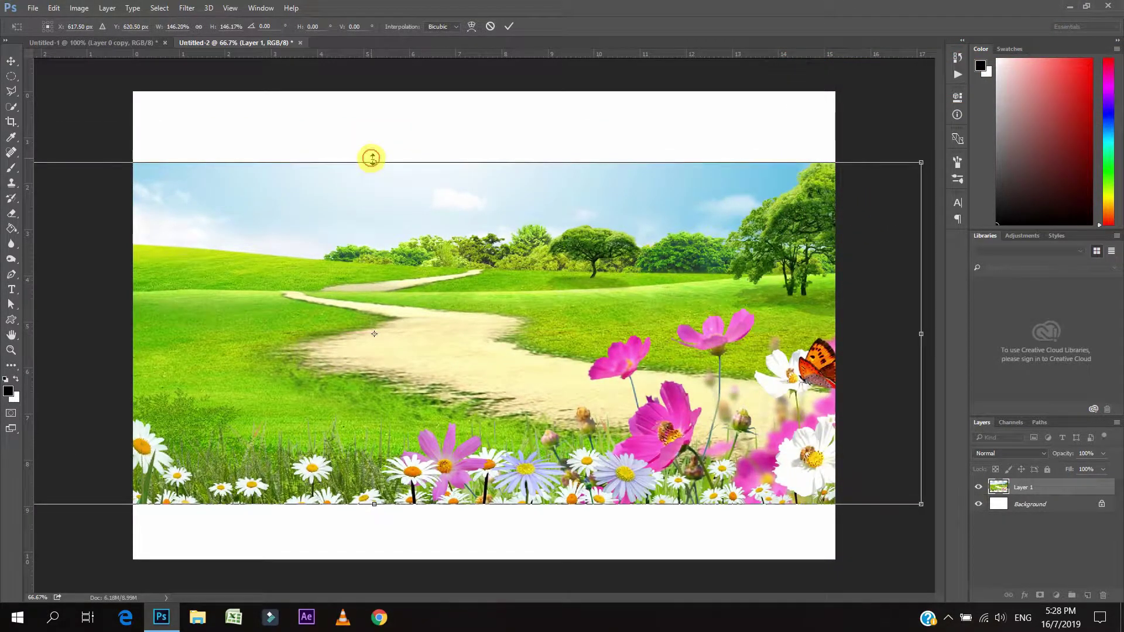
drag(371, 158, 372, 59)
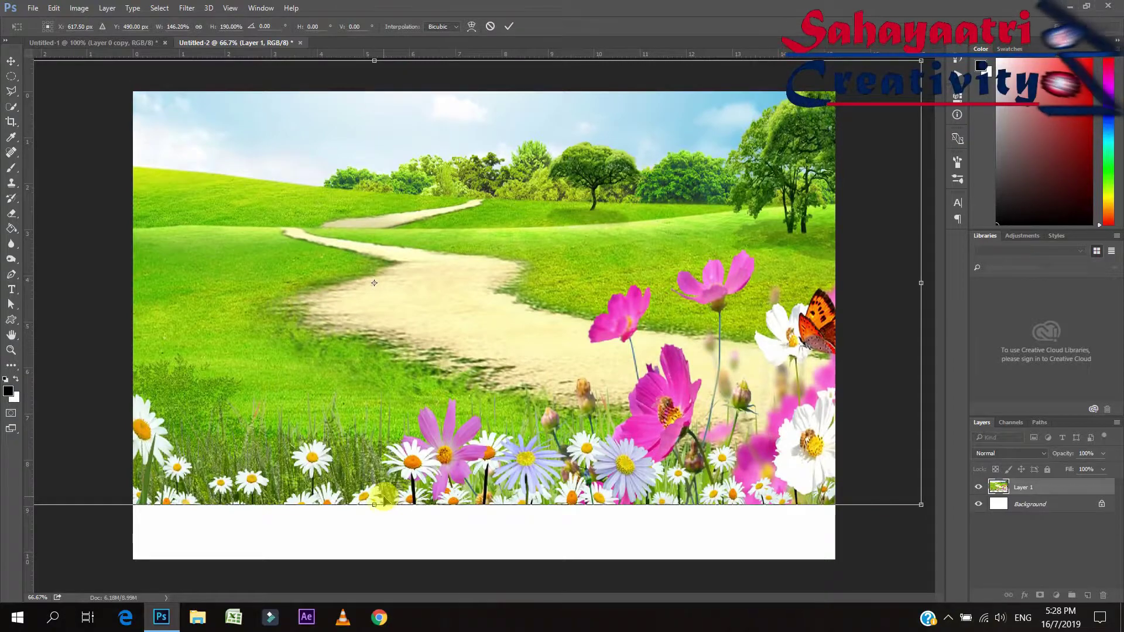
drag(374, 504, 374, 586)
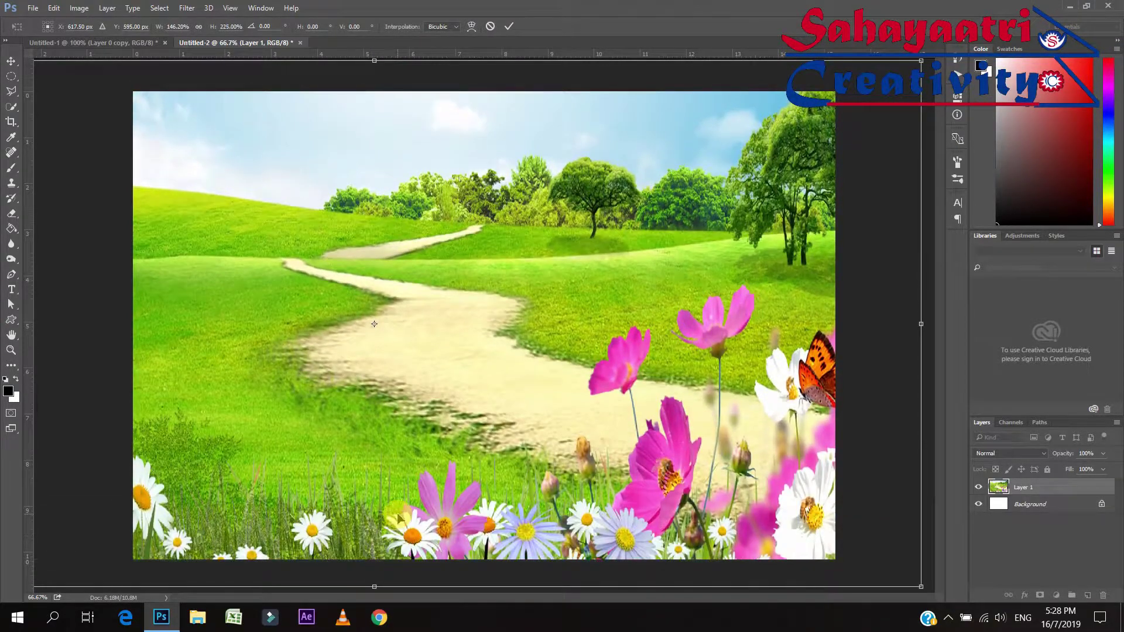
key(Return)
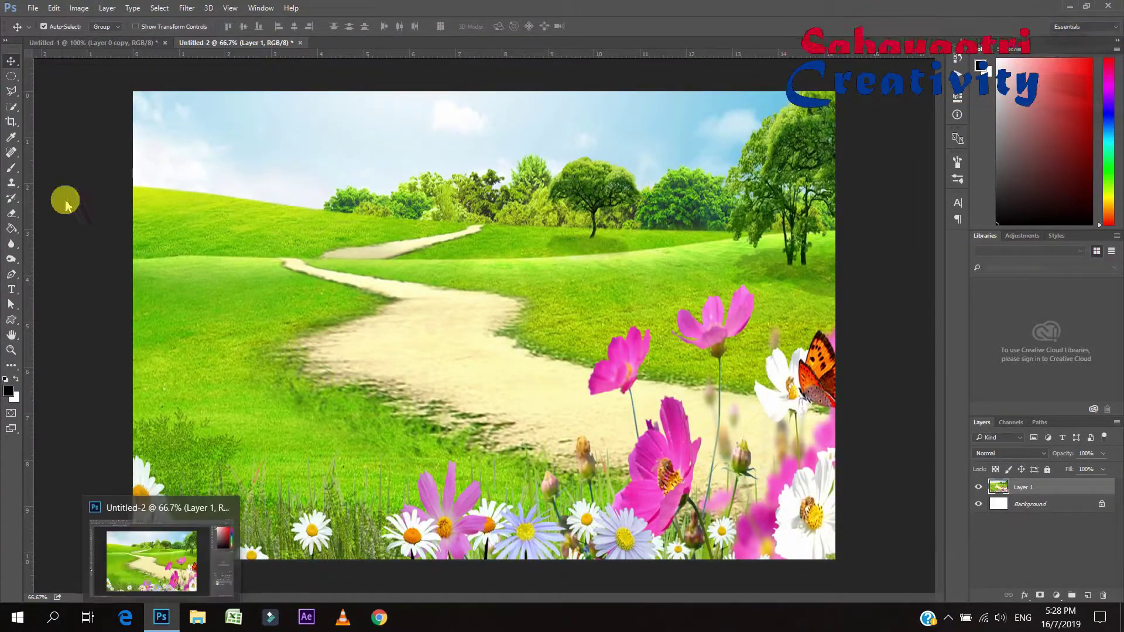
click(96, 43)
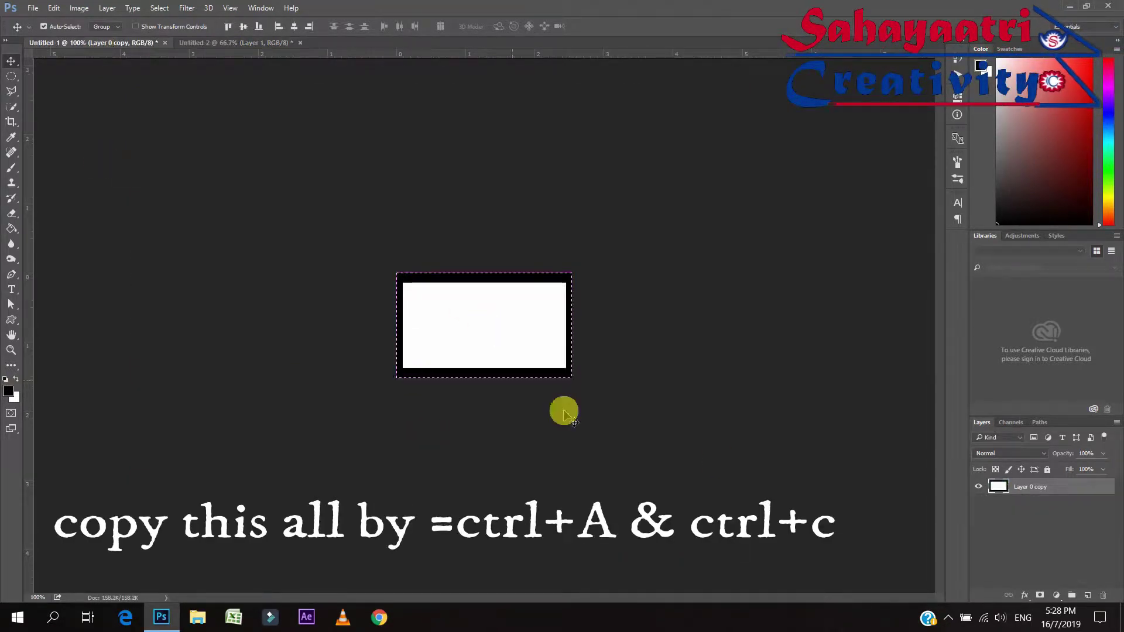
- Paste the black-bordered frame onto the landscape and duplicate it into a row of four
click(220, 44)
key(ctrl+v)
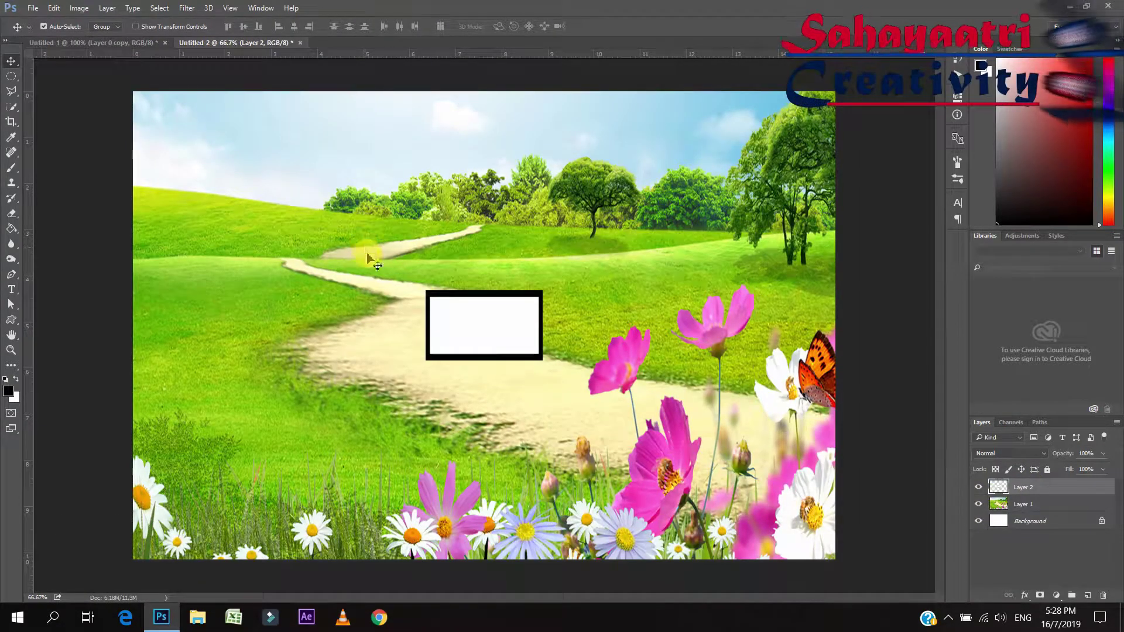
drag(490, 307, 219, 305)
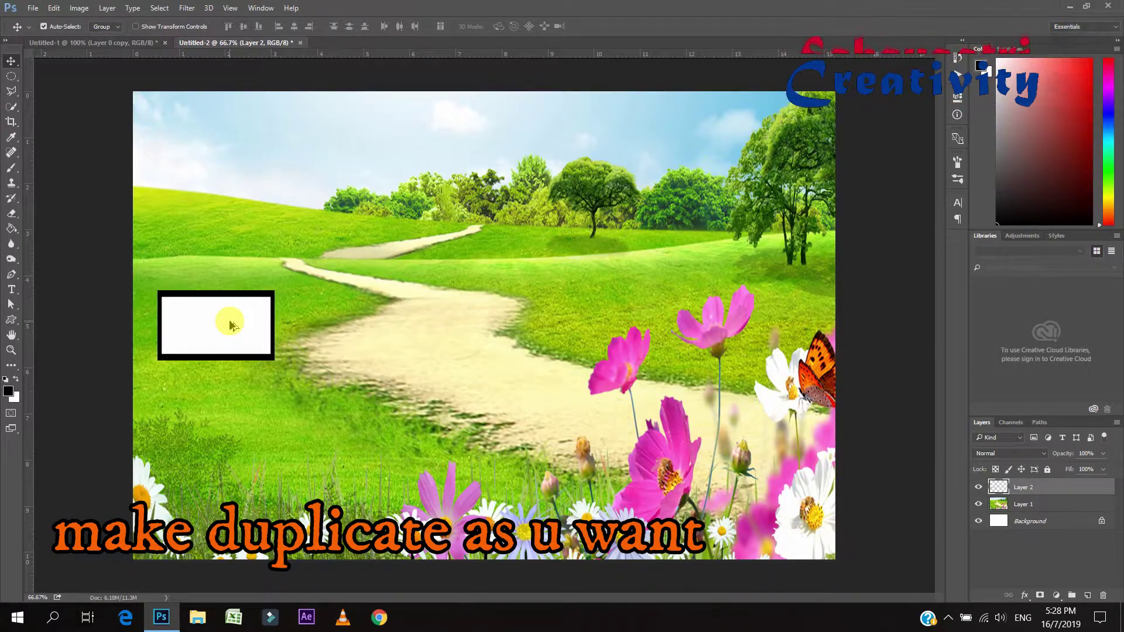
mouse_move(231, 325)
mouse_down()
mouse_move(484, 326)
mouse_move(453, 323)
mouse_up()
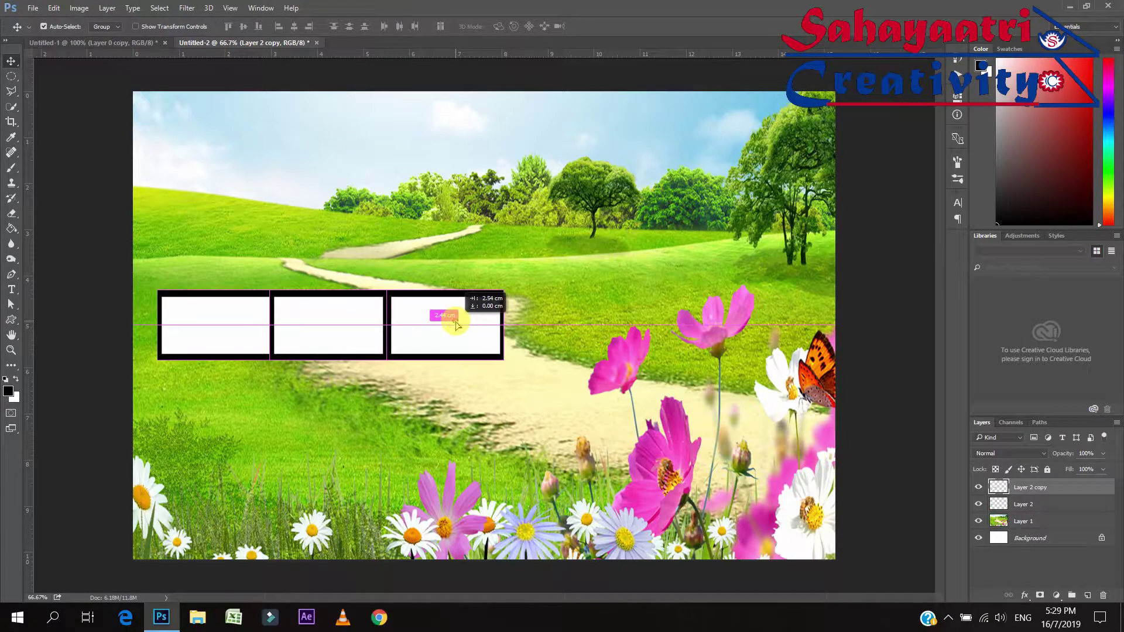
drag(455, 326, 563, 319)
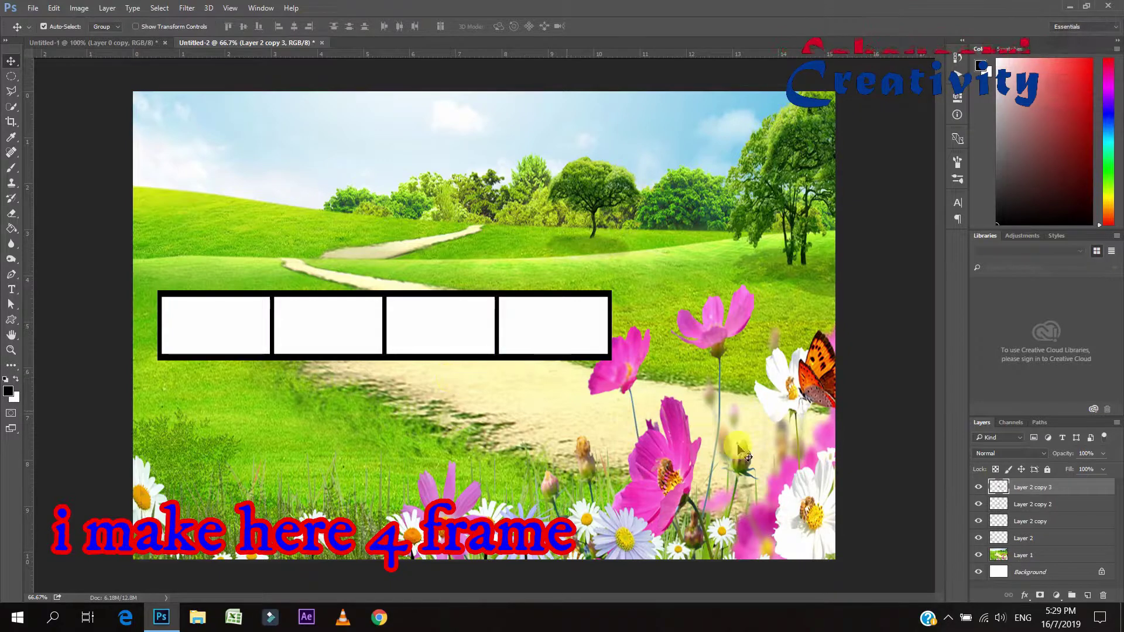
- Merge the four frames into one strip layer and enlarge it wider and taller
shift+click(1041, 539)
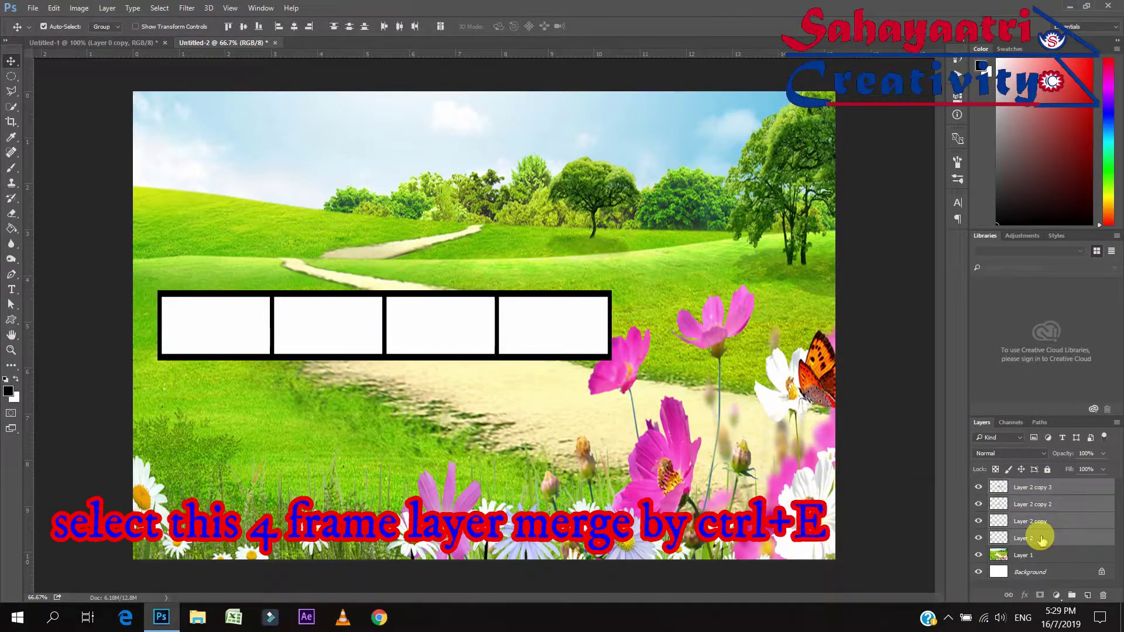
key(ctrl+e)
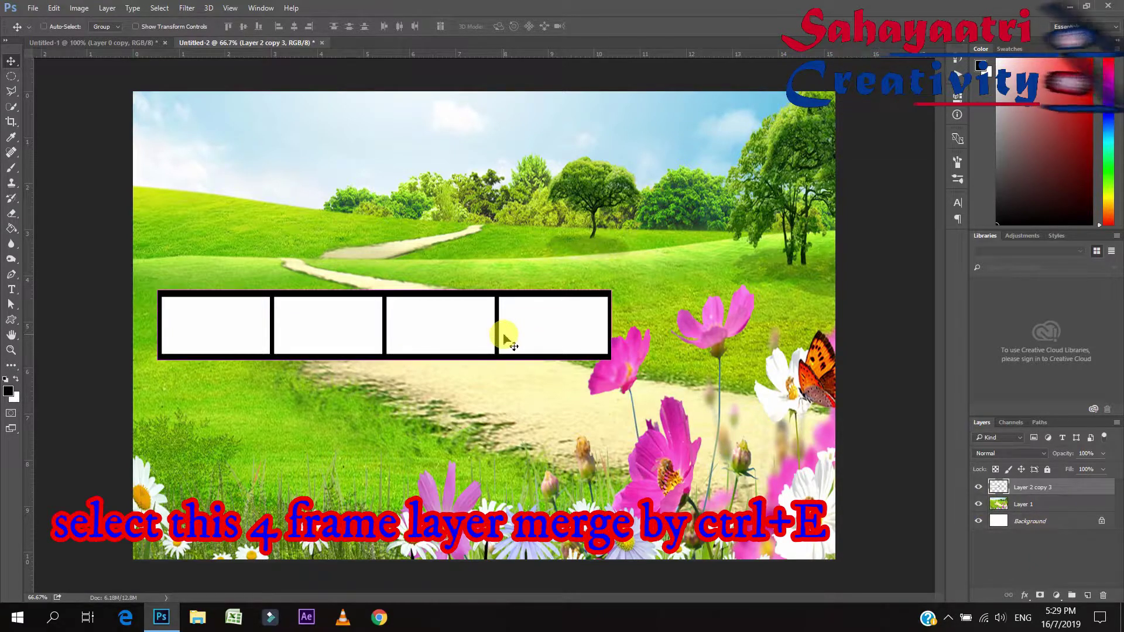
key(ctrl+t)
drag(612, 292, 807, 240)
- Apply the strip resize and choose the 220 px square brush preset
key(Return)
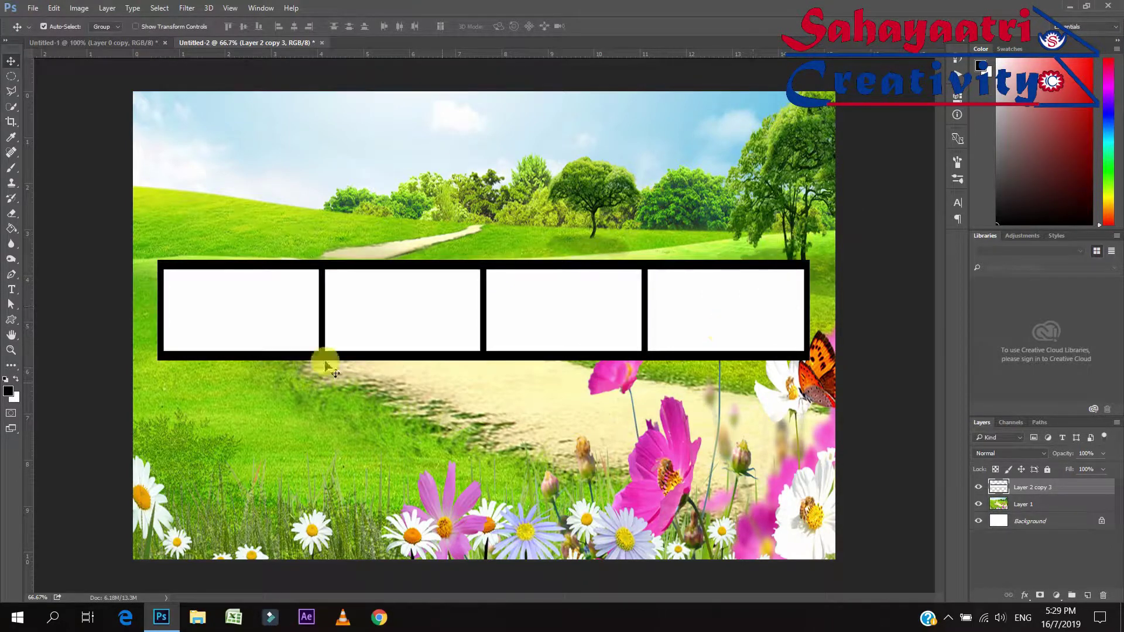
click(10, 169)
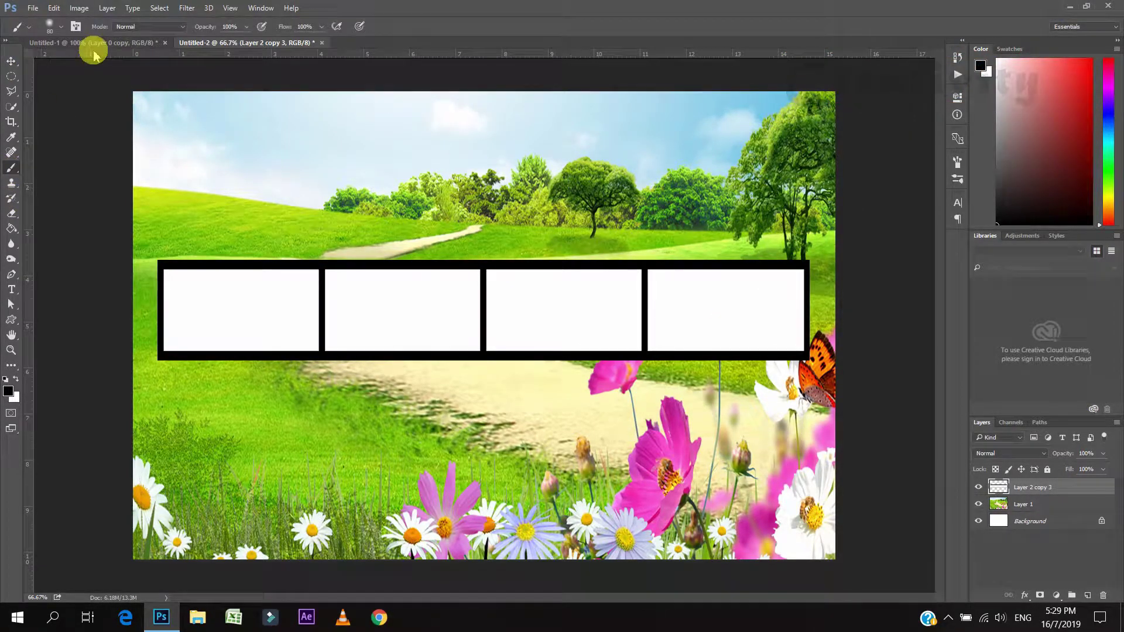
click(61, 27)
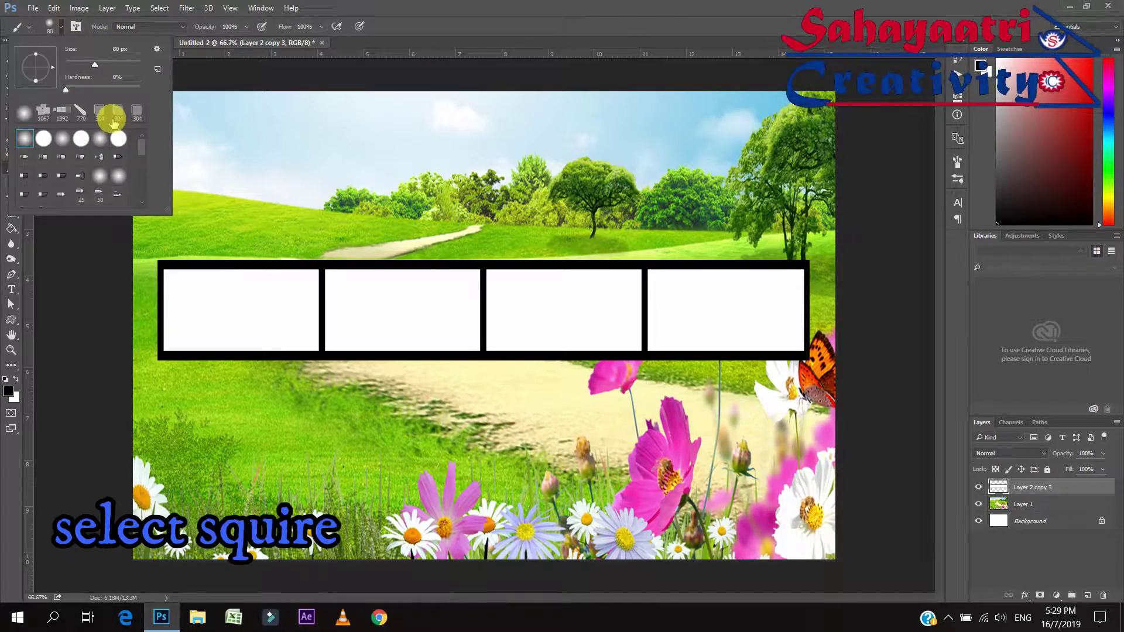
scroll(120, 179, down, 5)
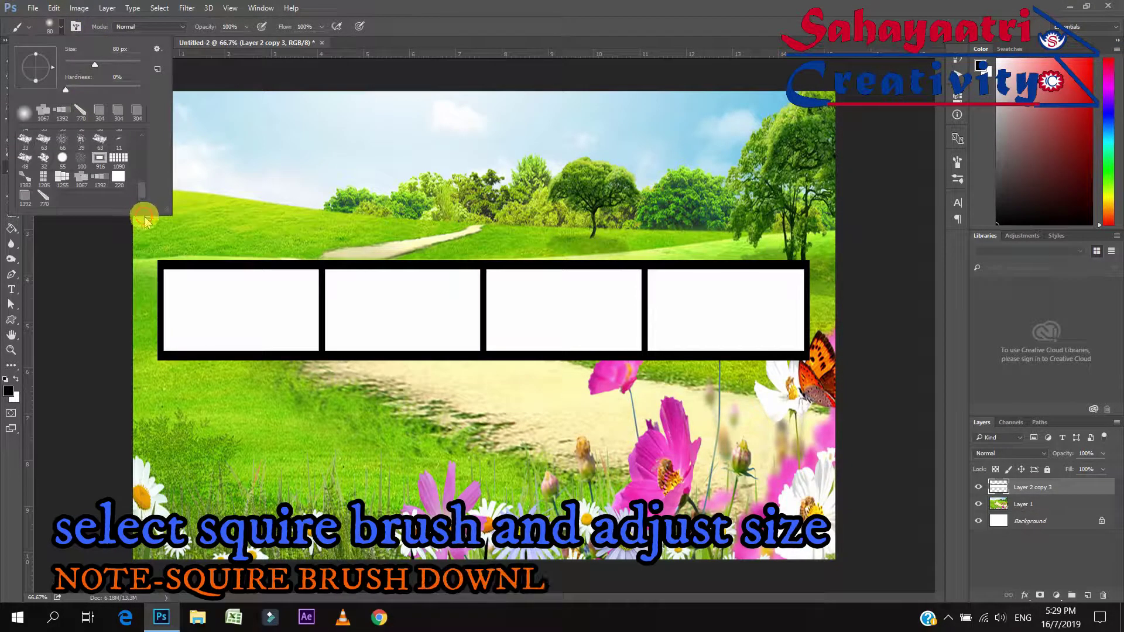
click(119, 177)
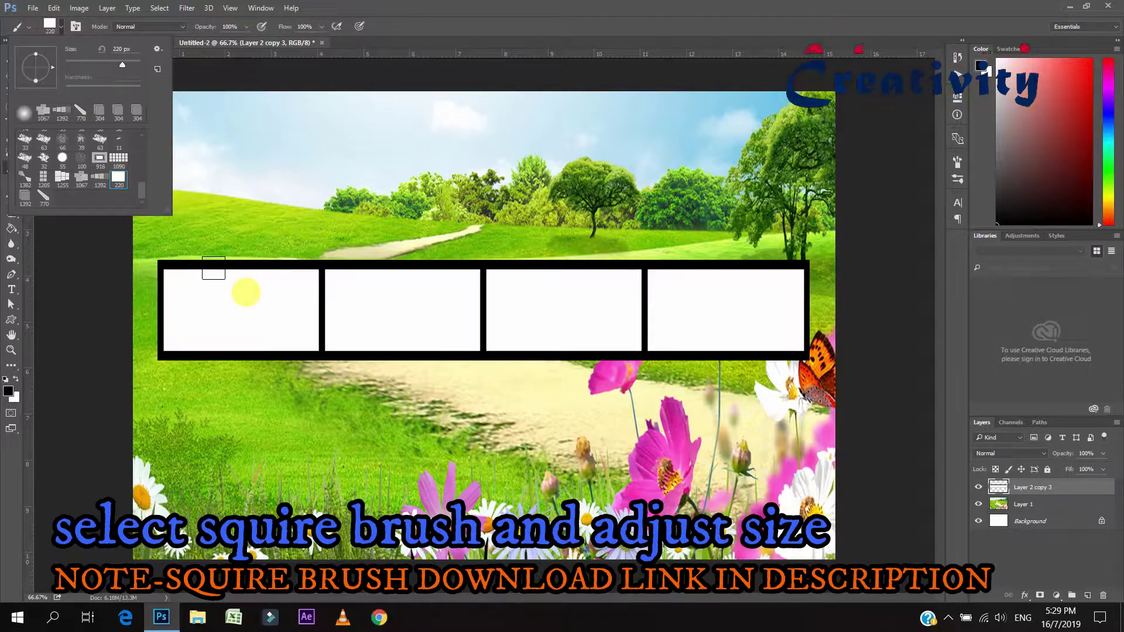
click(446, 10)
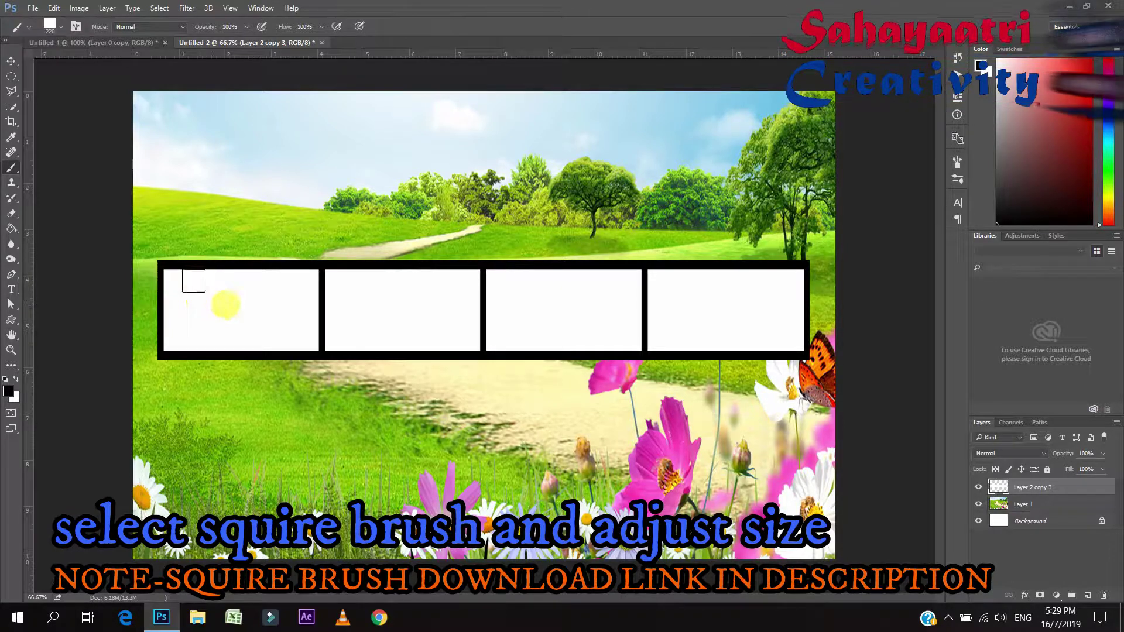
- Reduce the square brush to 15 px and set its spacing in Brush Settings
click(956, 161)
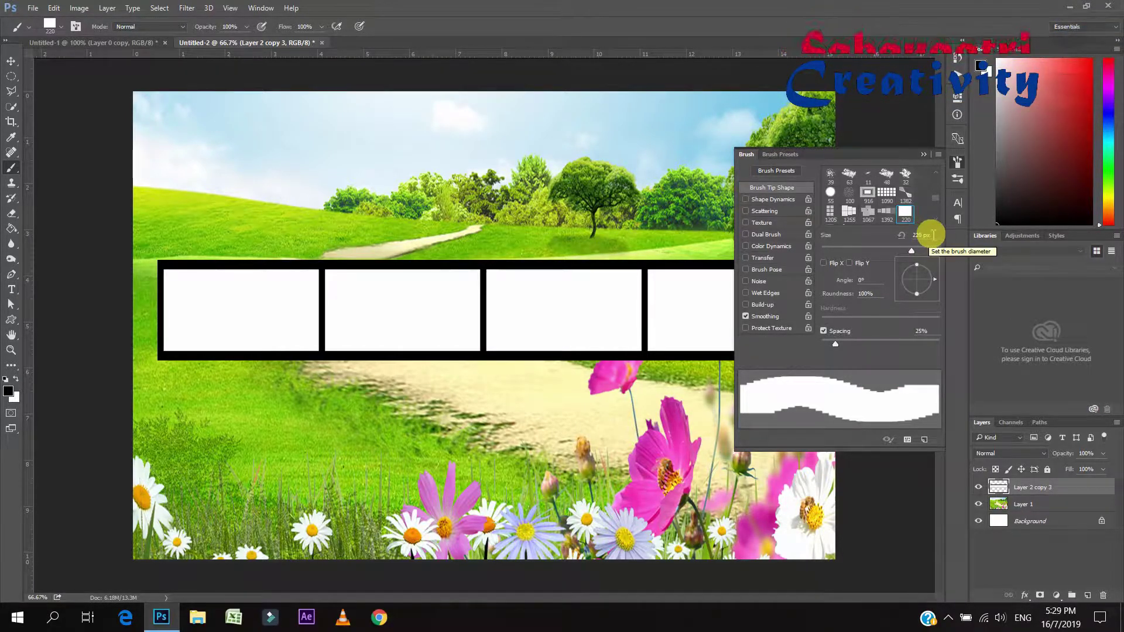
drag(932, 234, 900, 237)
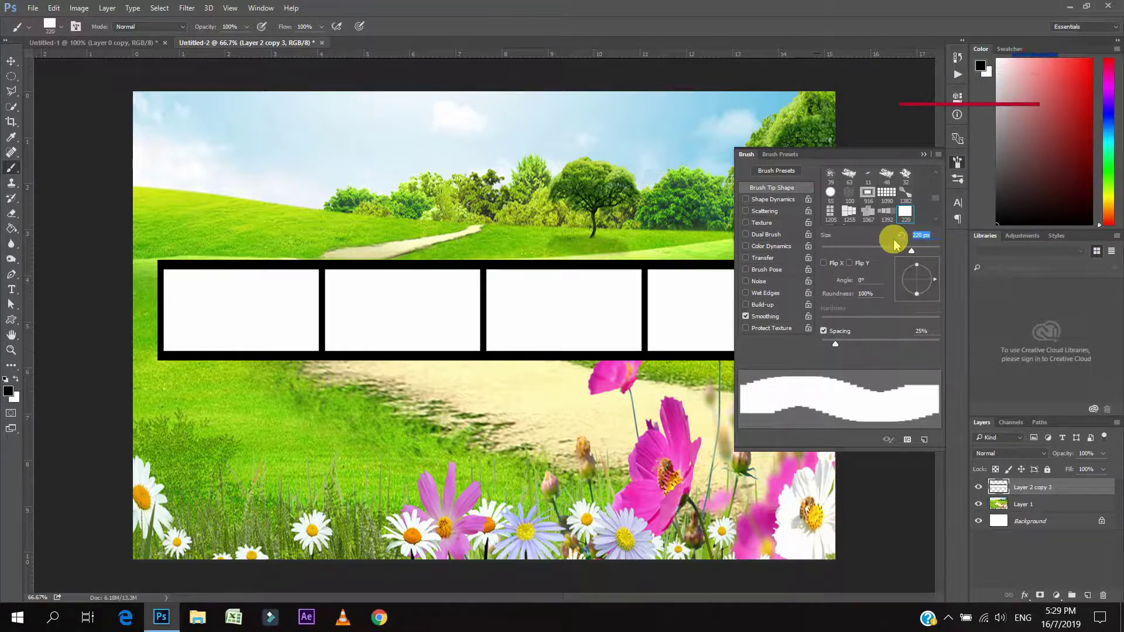
text(15)
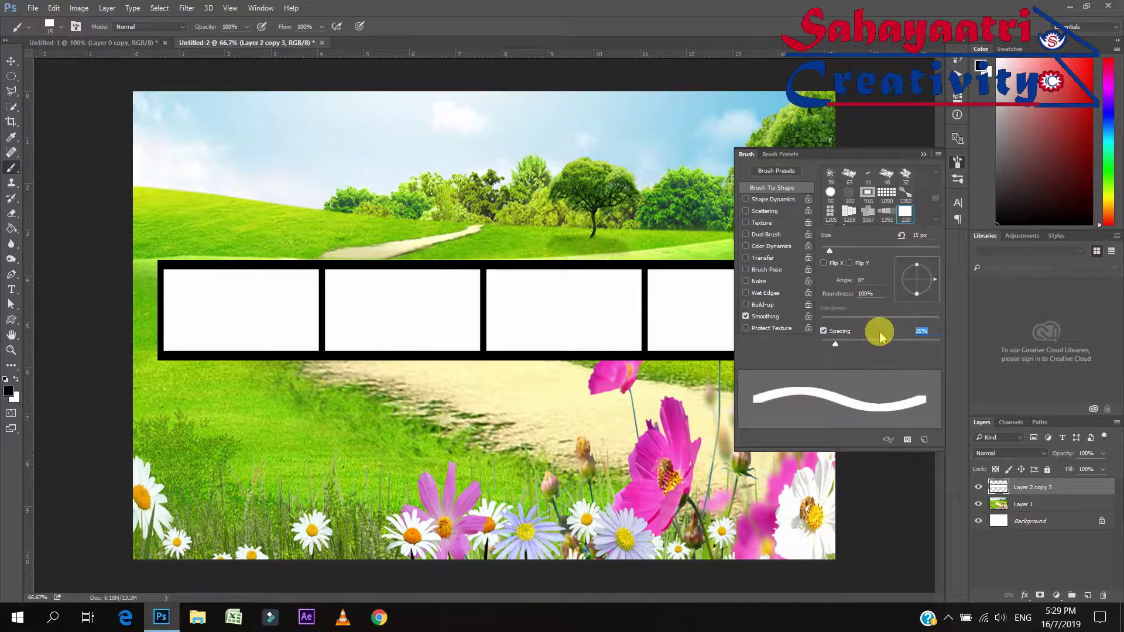
text(300)
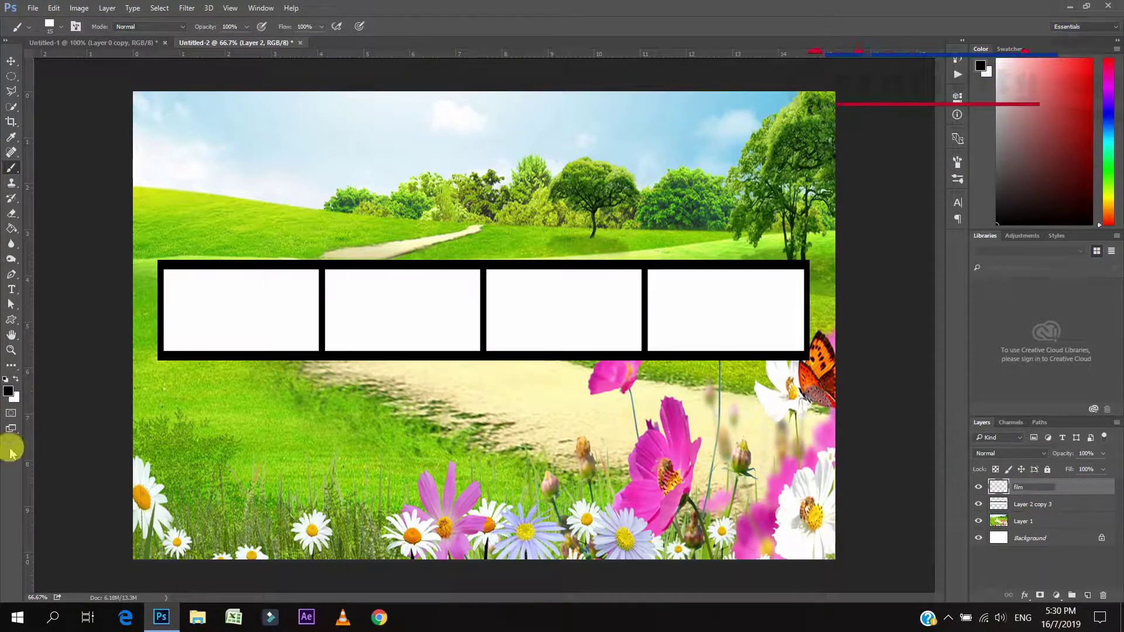
- On the new film layer, paint a straight row of white square holes along the strip's top edge
key(Return)
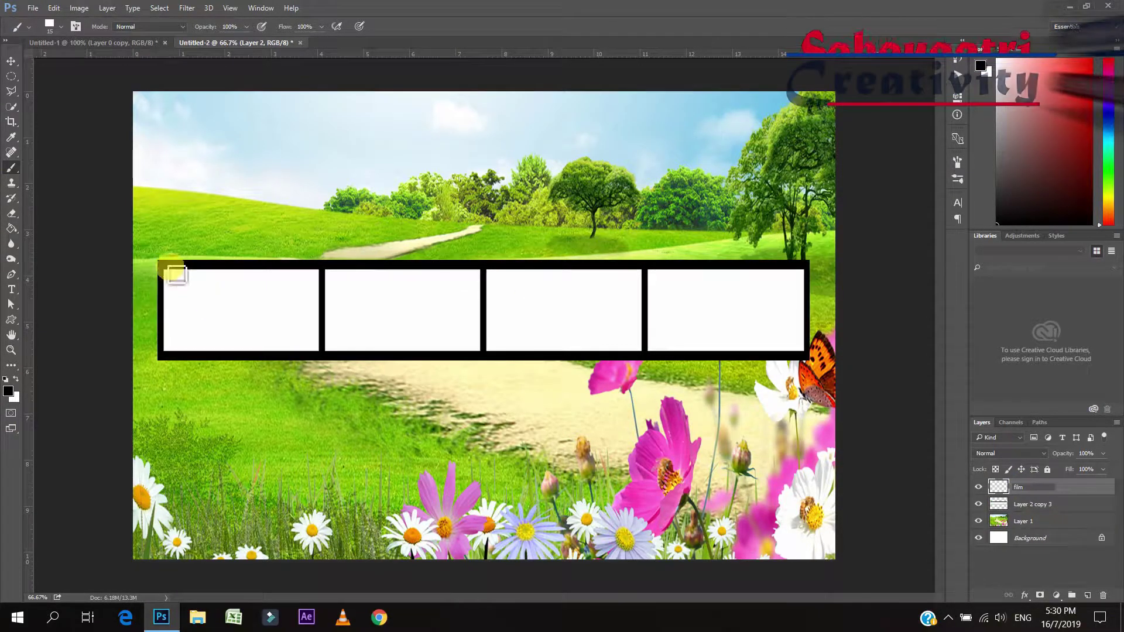
click(16, 379)
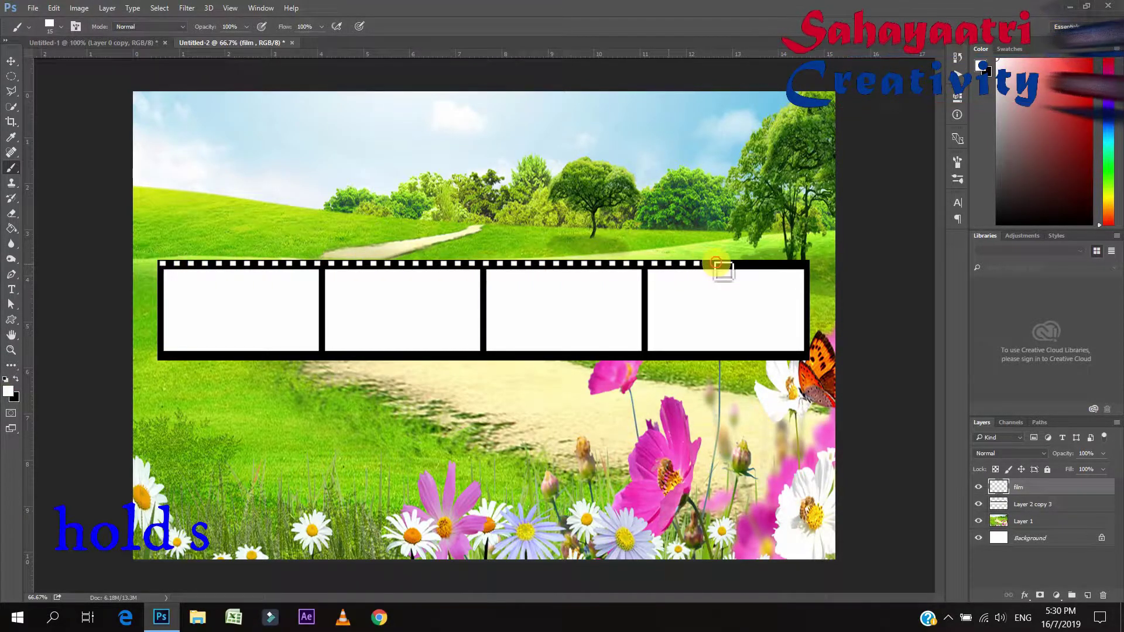
drag(367, 264, 817, 267)
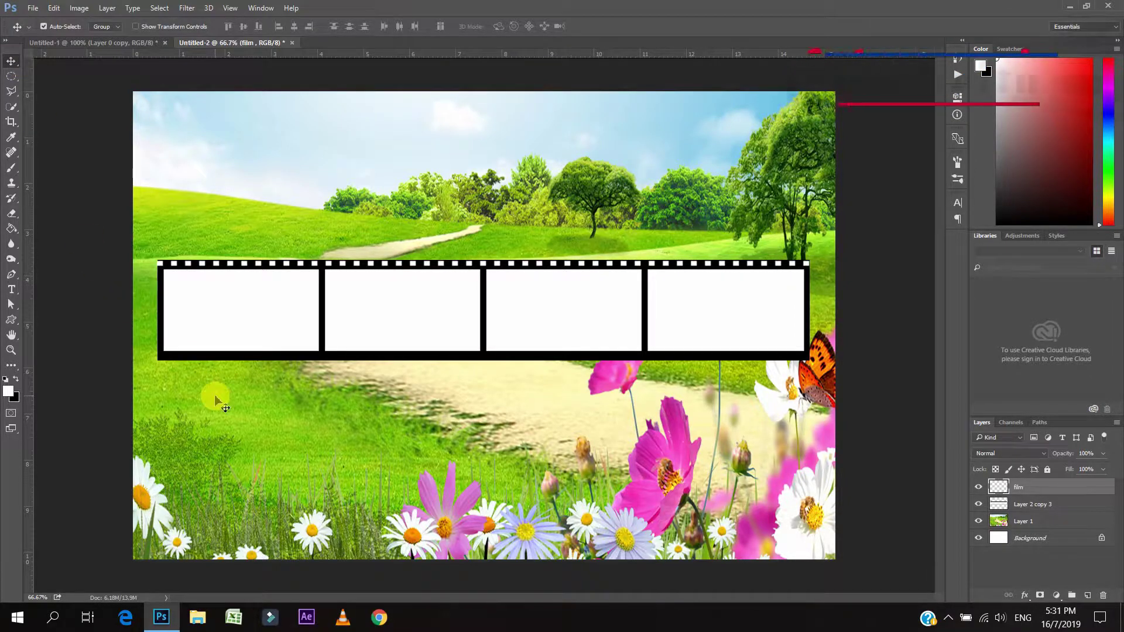
- Duplicate the film layer and nudge the copy down so holes line the strip's bottom edge
right_click(1059, 487)
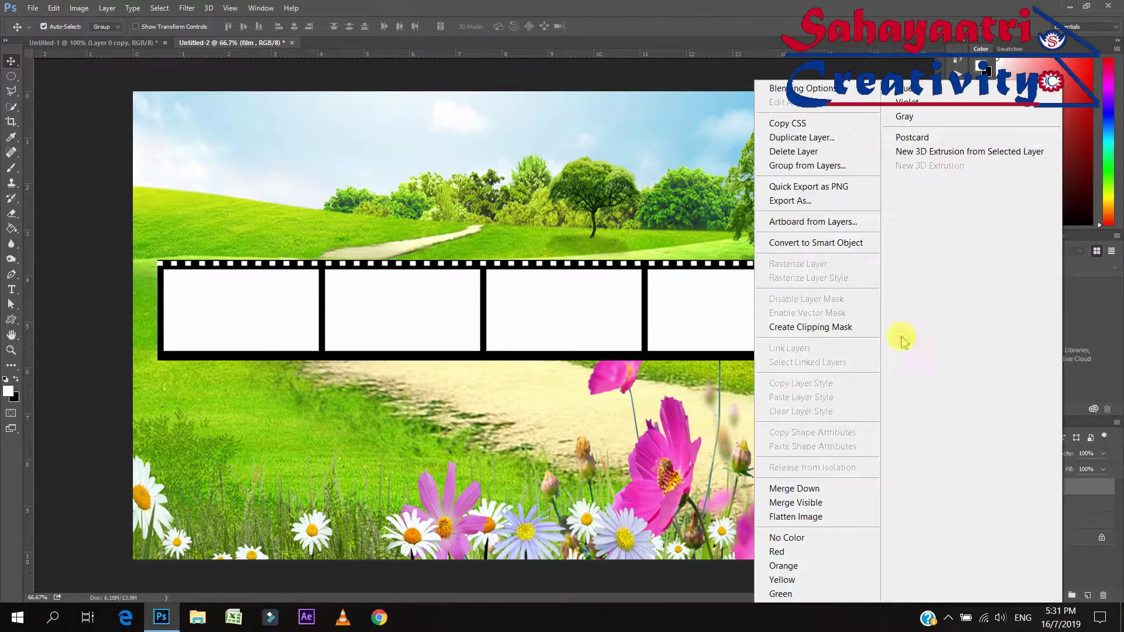
click(782, 137)
click(660, 197)
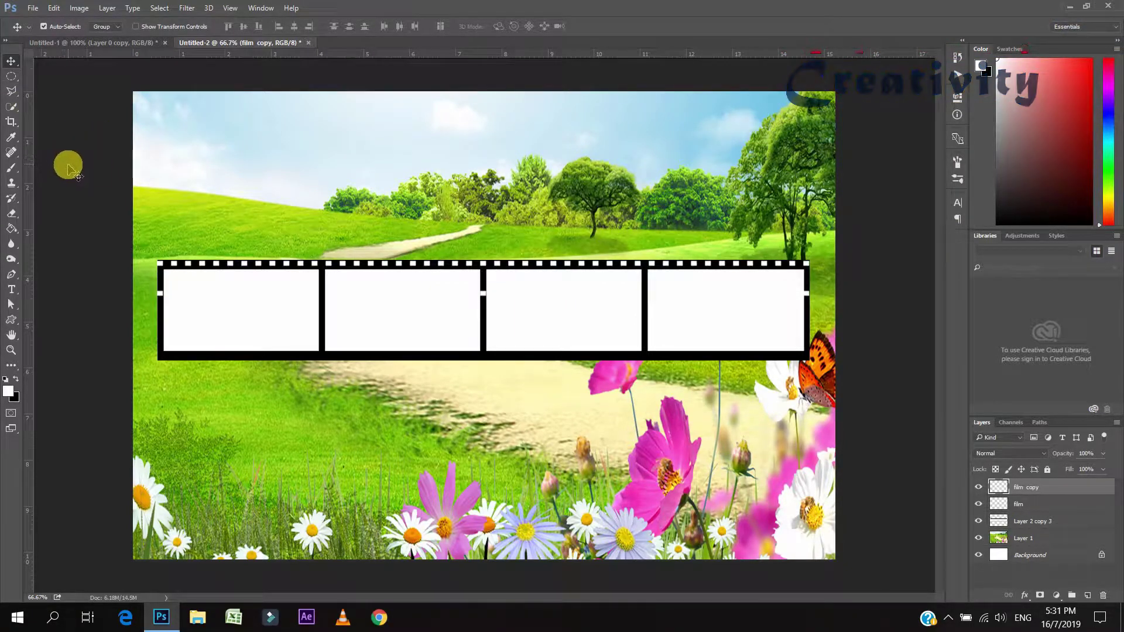
key(shift+Down)
key(shift+Down)
key(shift+Down)
key(shift+Down)
key(shift+Down)
key(shift+Down)
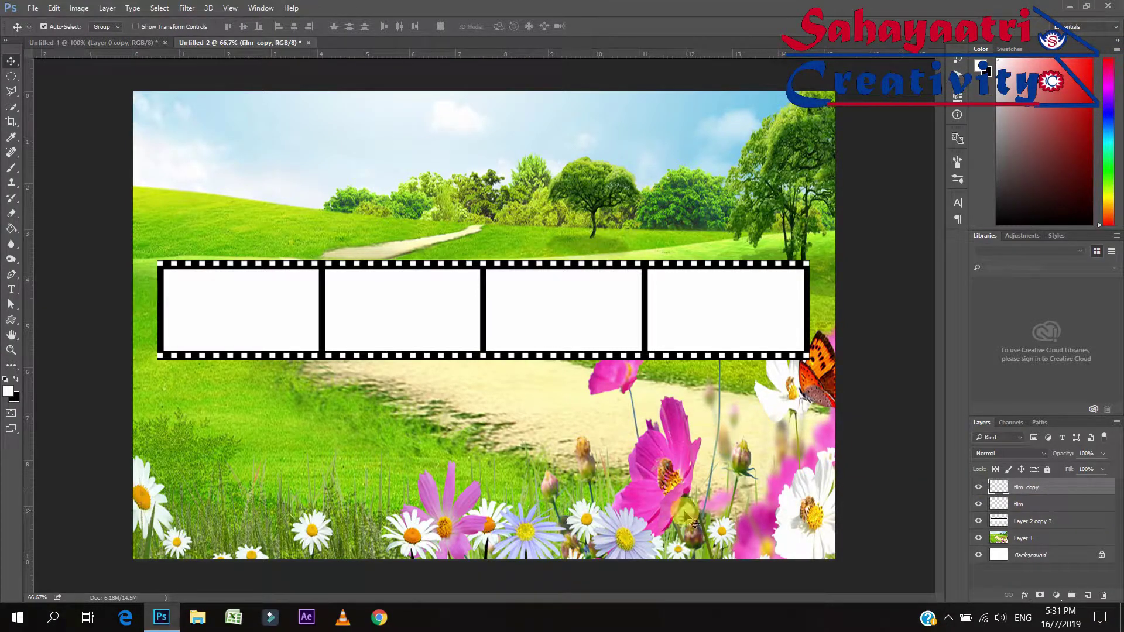
click(948, 619)
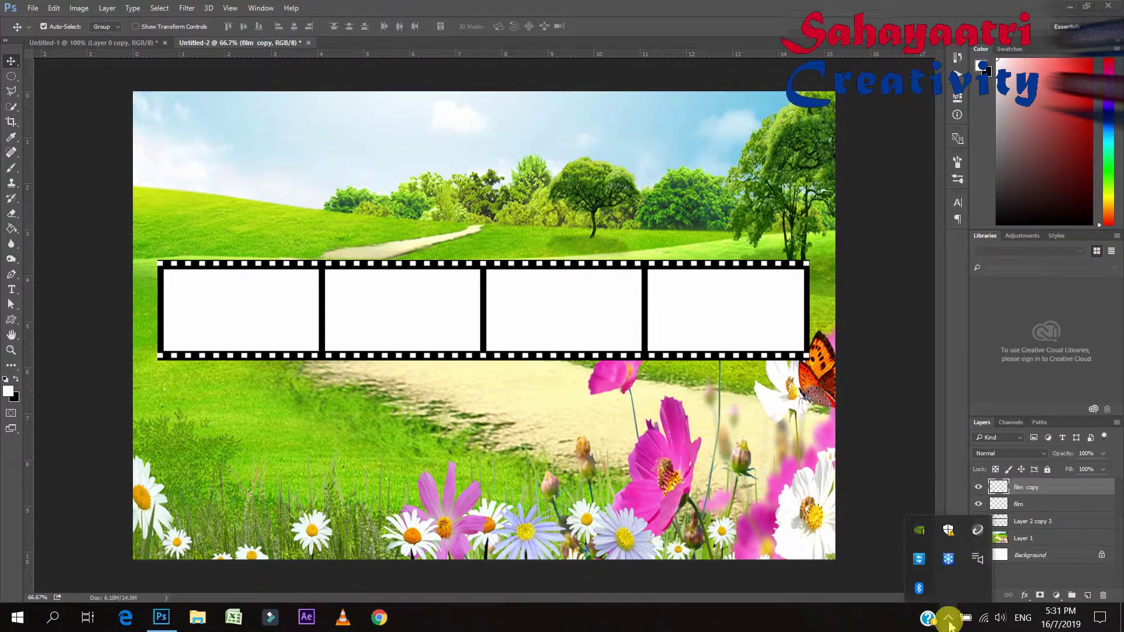
click(948, 619)
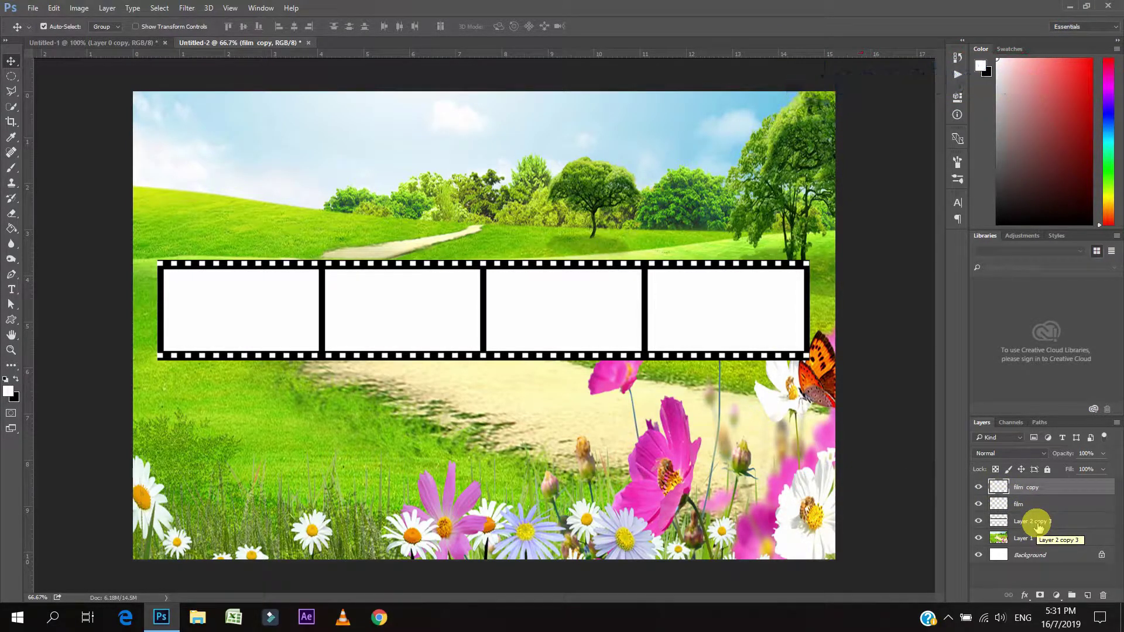
- Merge the film, film copy and frame layers, then bend the strip with a Flag warp
shift+click(1037, 526)
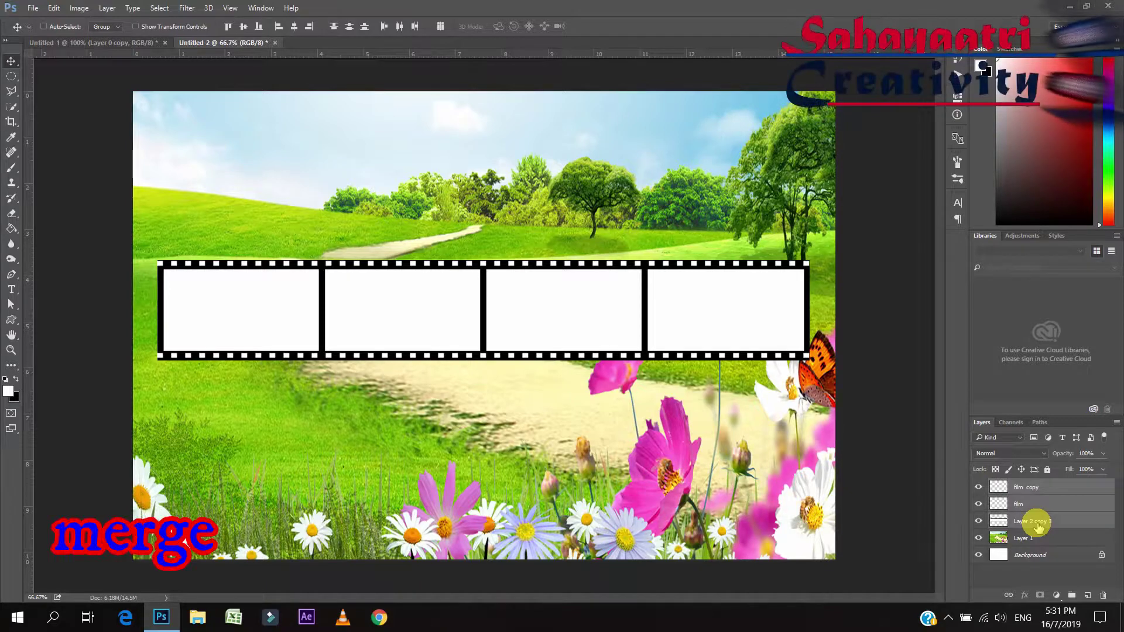
key(ctrl+e)
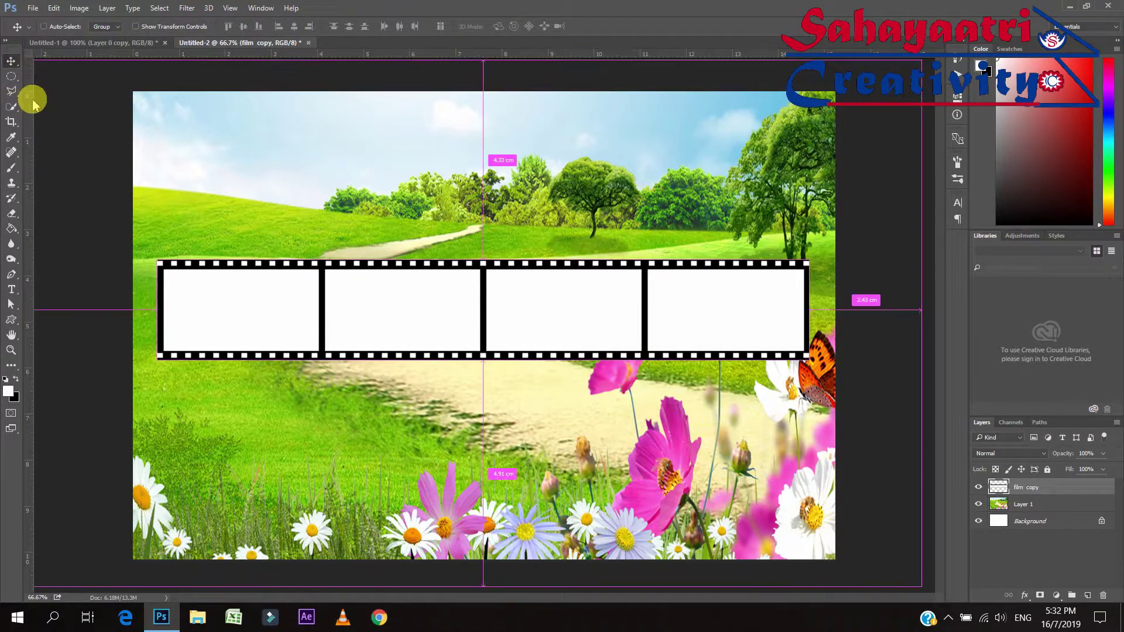
key(ctrl+t)
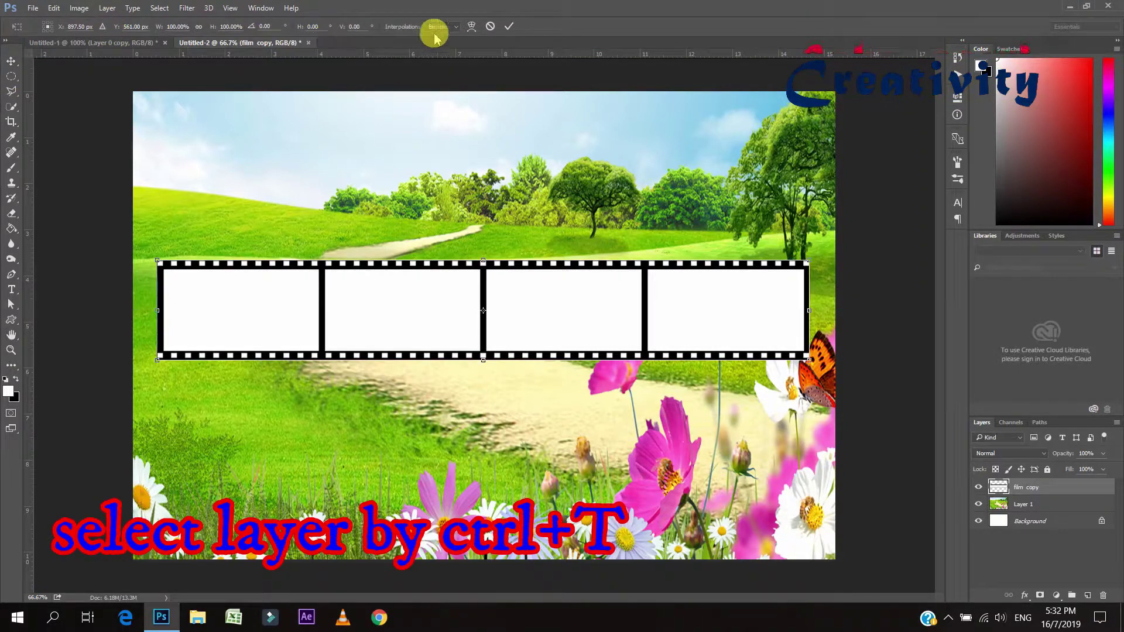
click(472, 27)
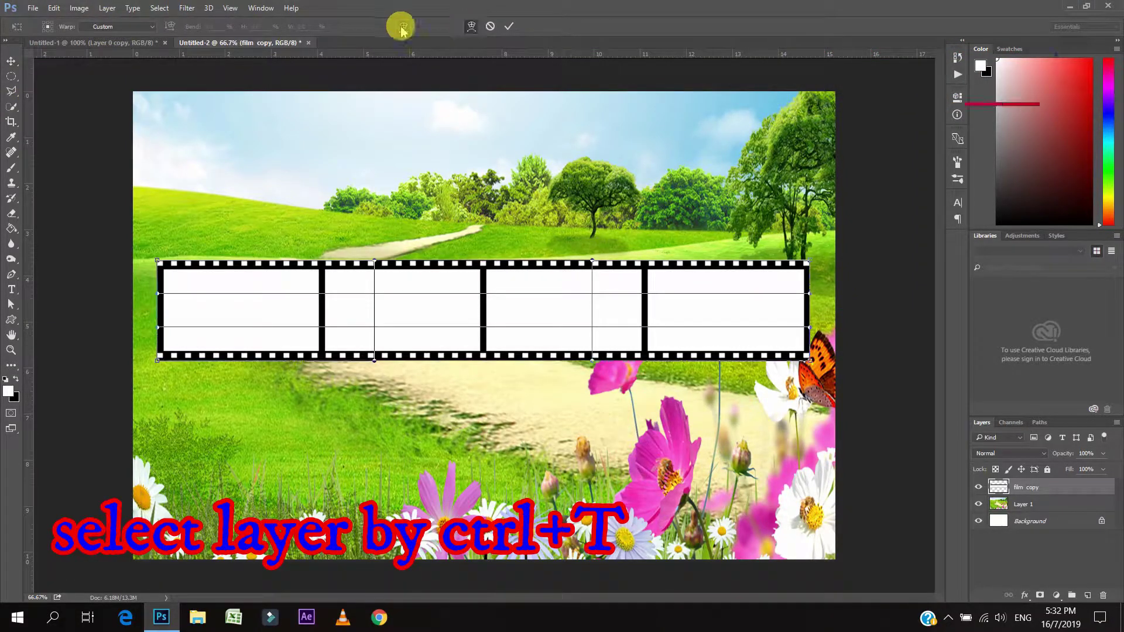
click(151, 27)
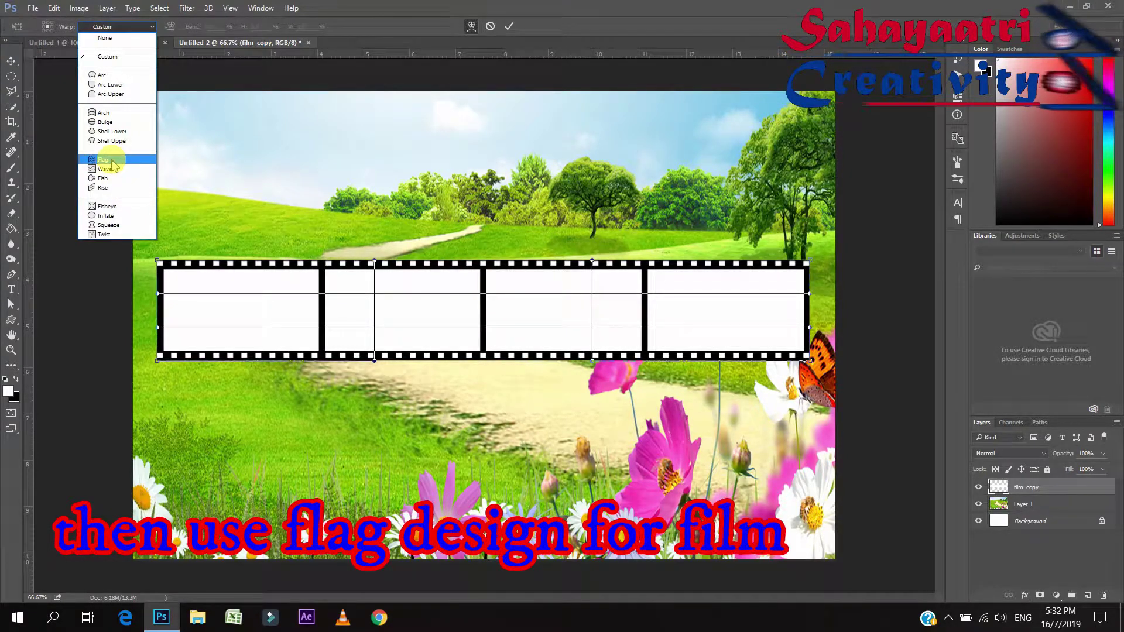
click(113, 161)
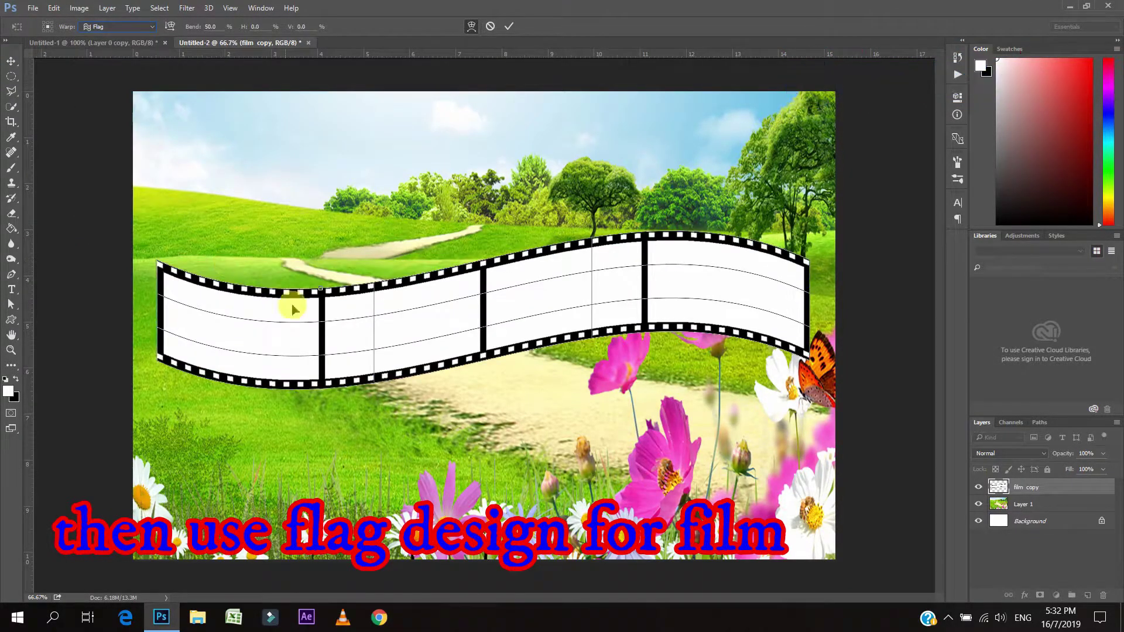
- Perspective-skew the film strip, widening its left end and tilting its right end down
right_click(259, 306)
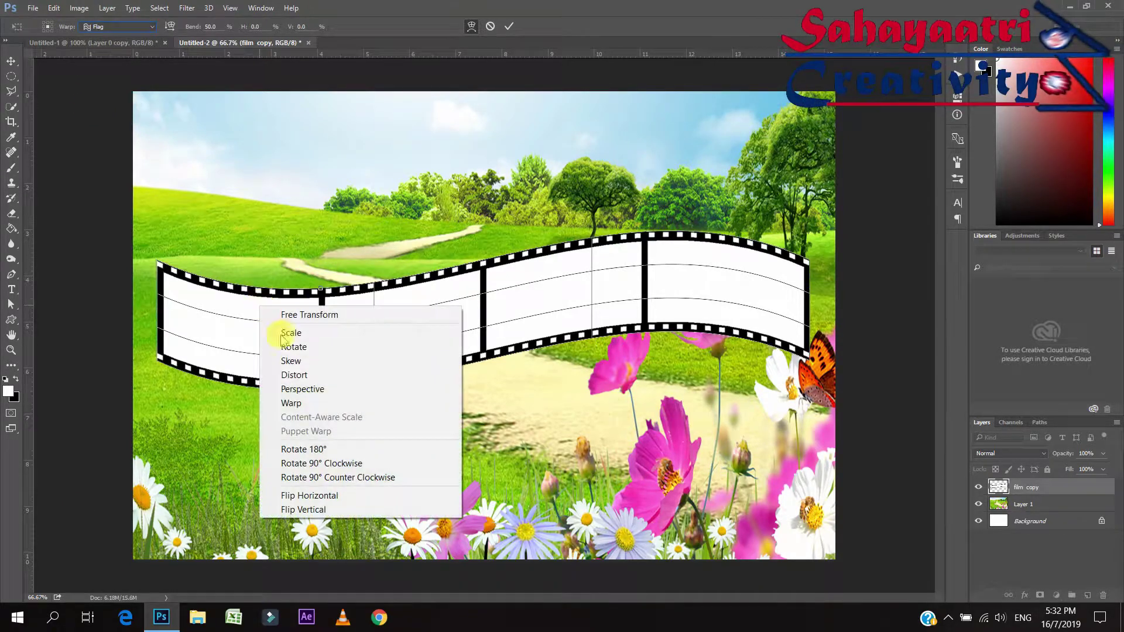
click(319, 390)
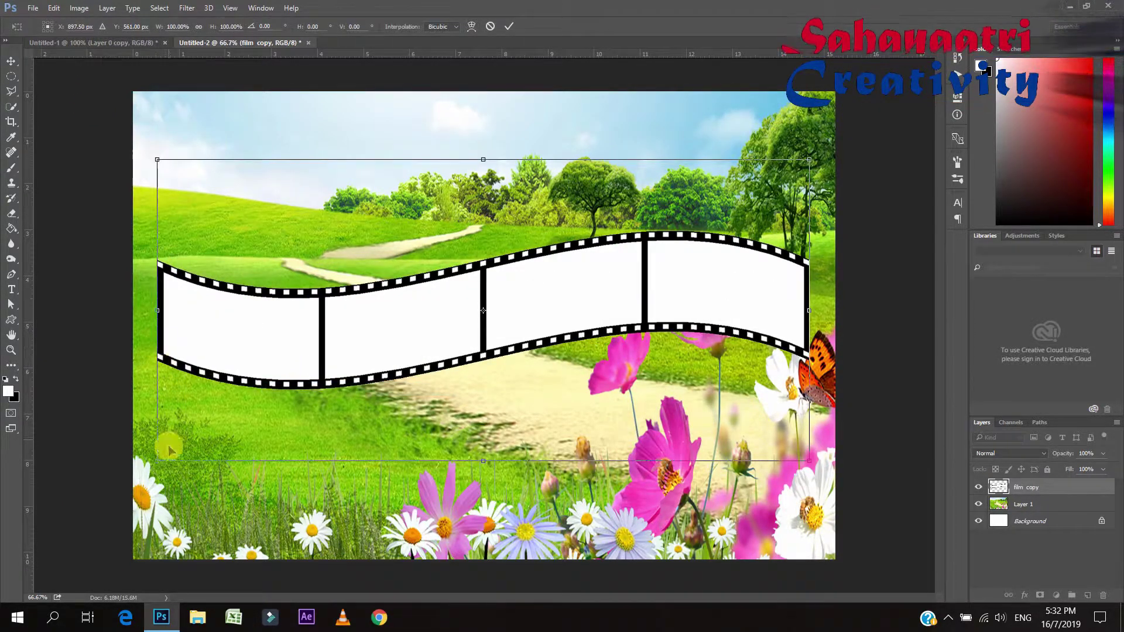
drag(157, 466, 147, 535)
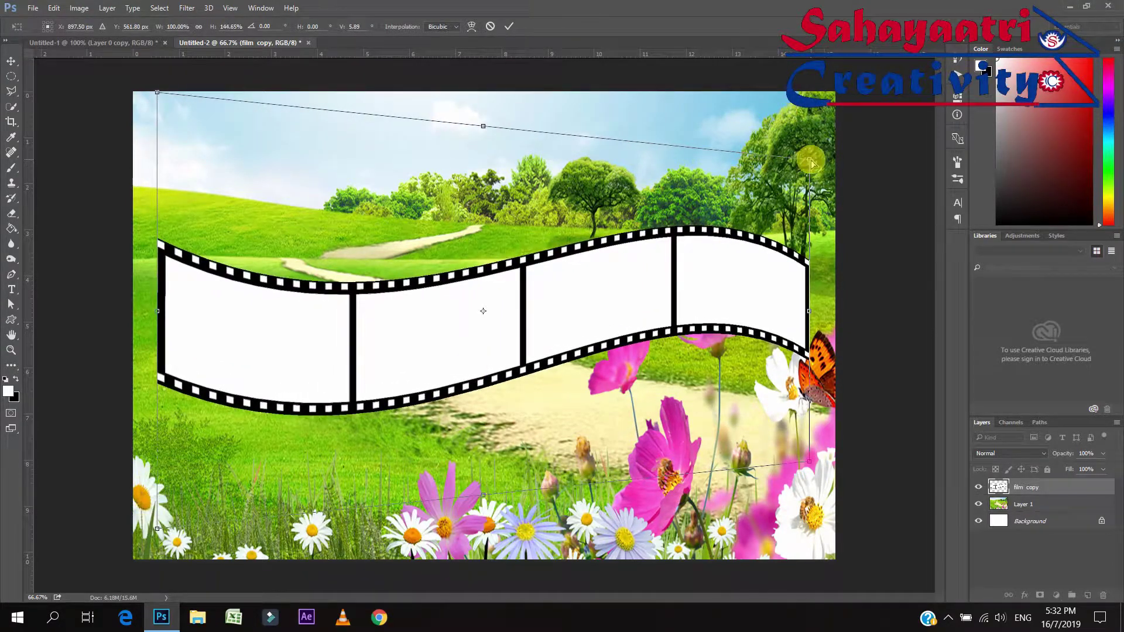
drag(811, 164, 719, 203)
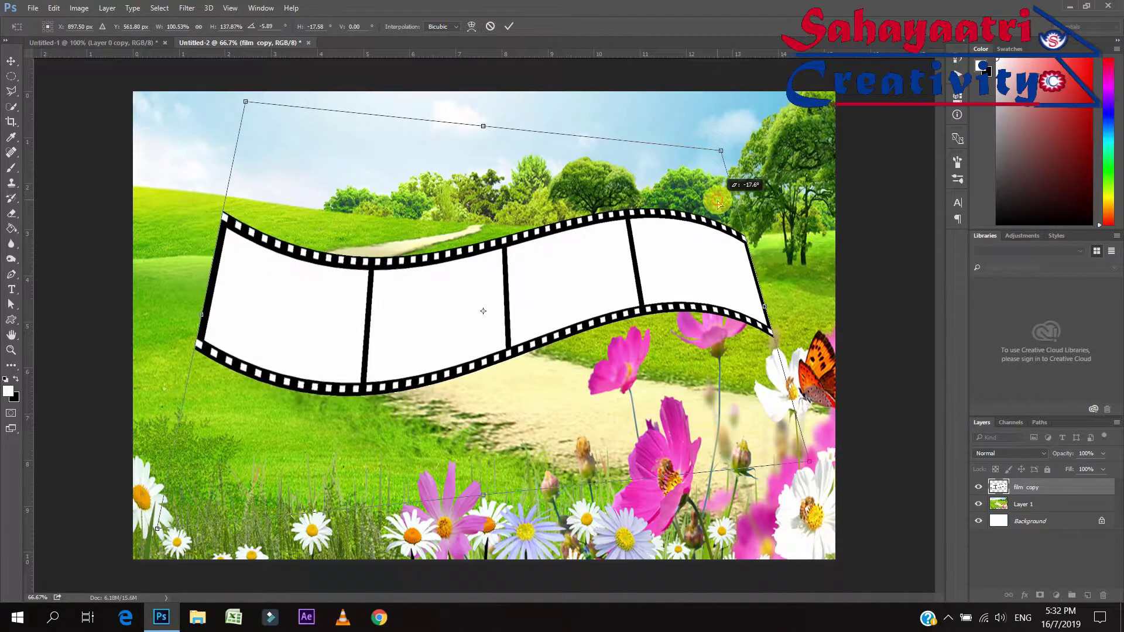
drag(718, 204, 669, 215)
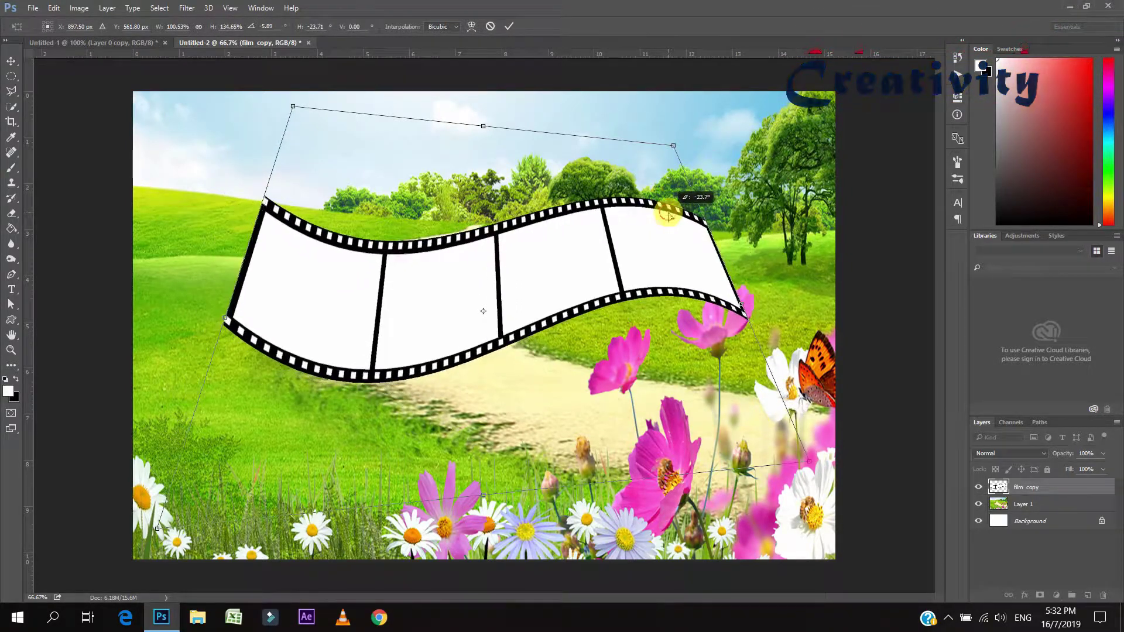
drag(293, 107, 284, 161)
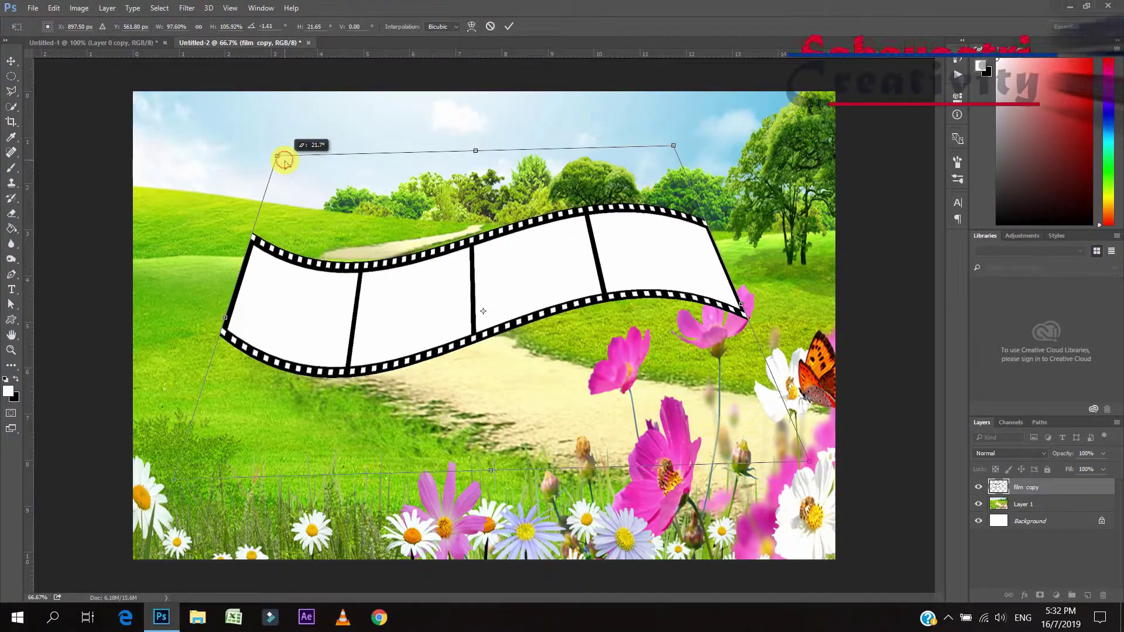
drag(491, 473, 491, 414)
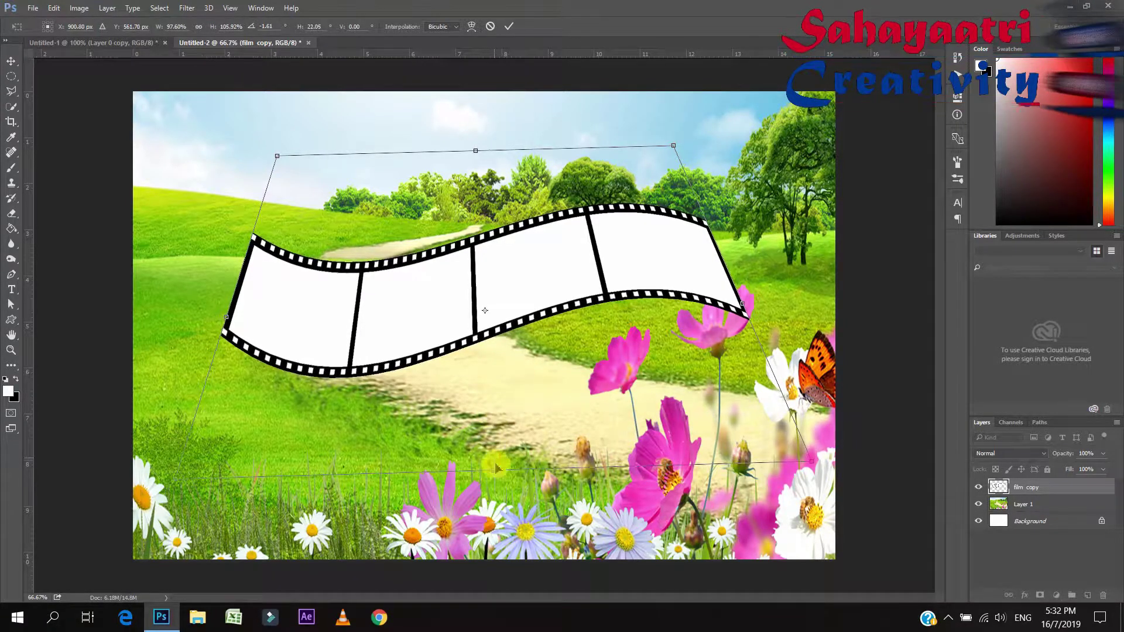
drag(491, 474, 490, 471)
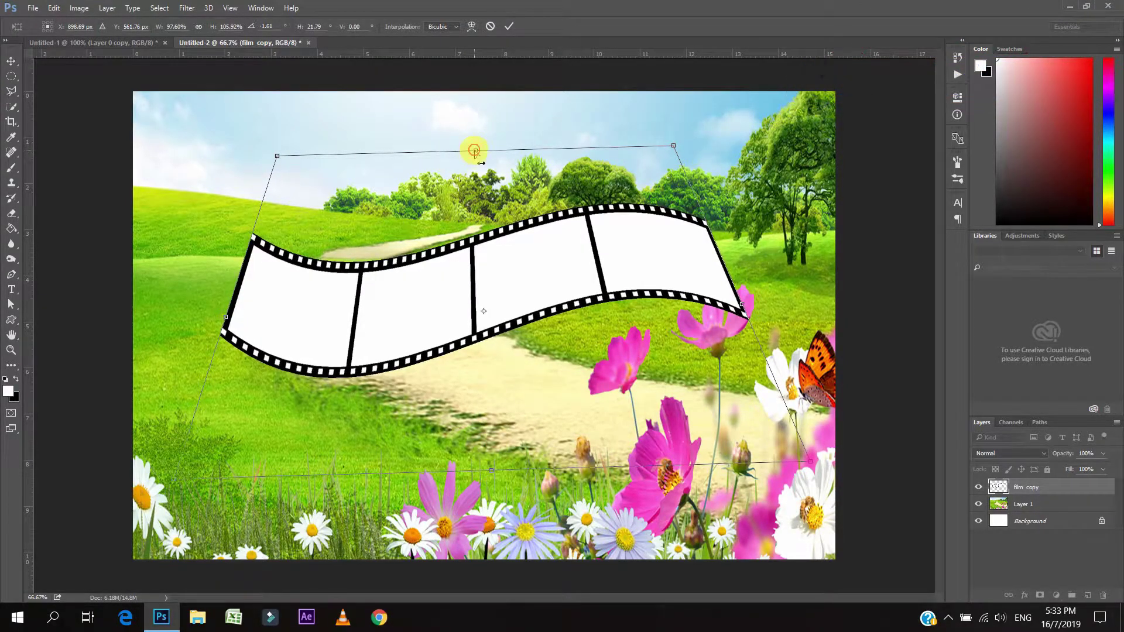
- Adjust the depth of the strip's wave curve in Warp mode
right_click(472, 227)
click(509, 321)
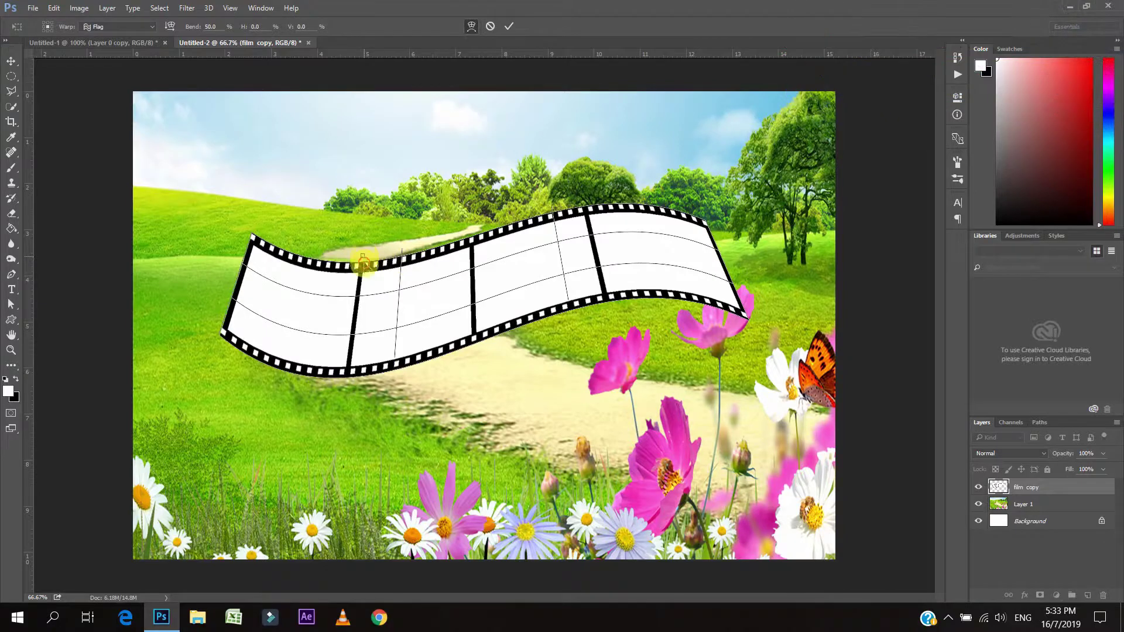
drag(362, 255, 364, 285)
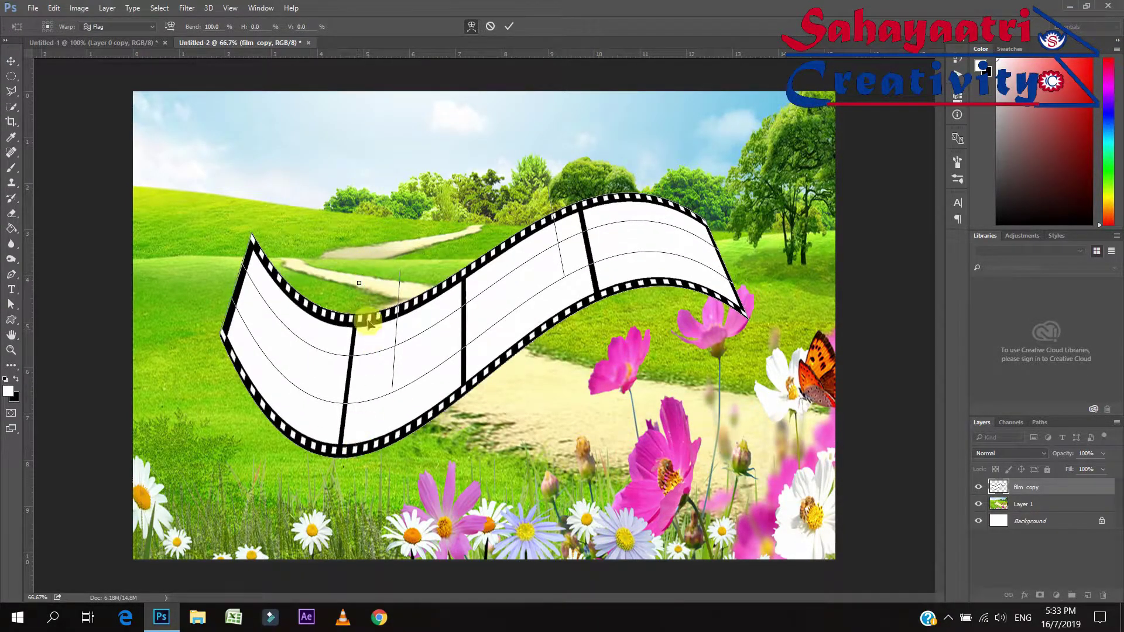
drag(358, 287, 361, 267)
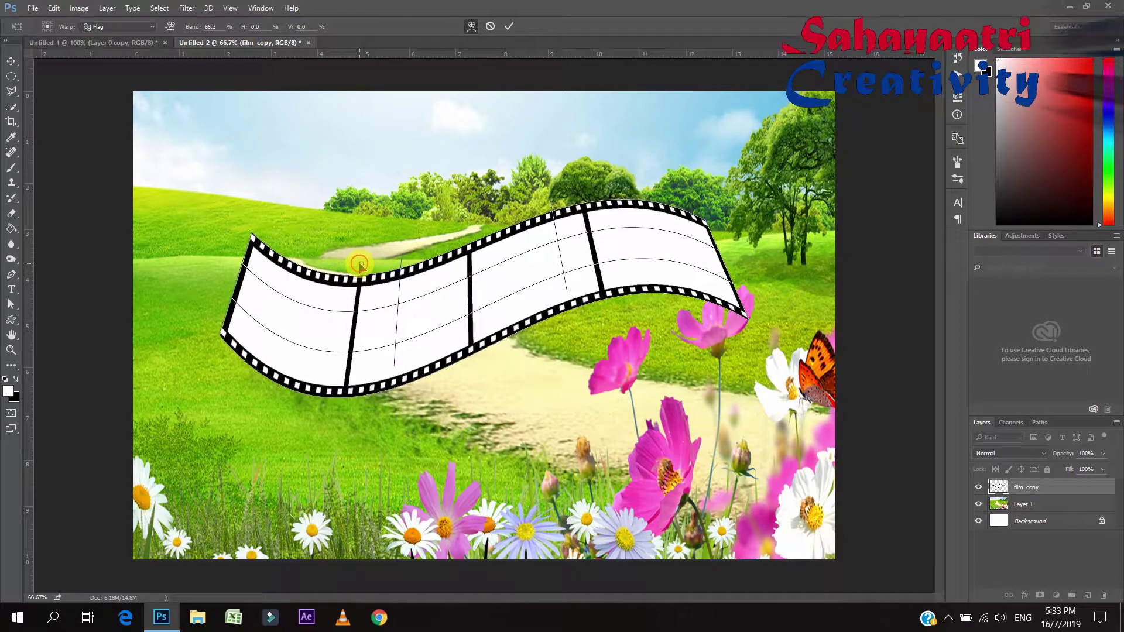
- Skew the strip to flatten it vertically and commit the transform
right_click(408, 319)
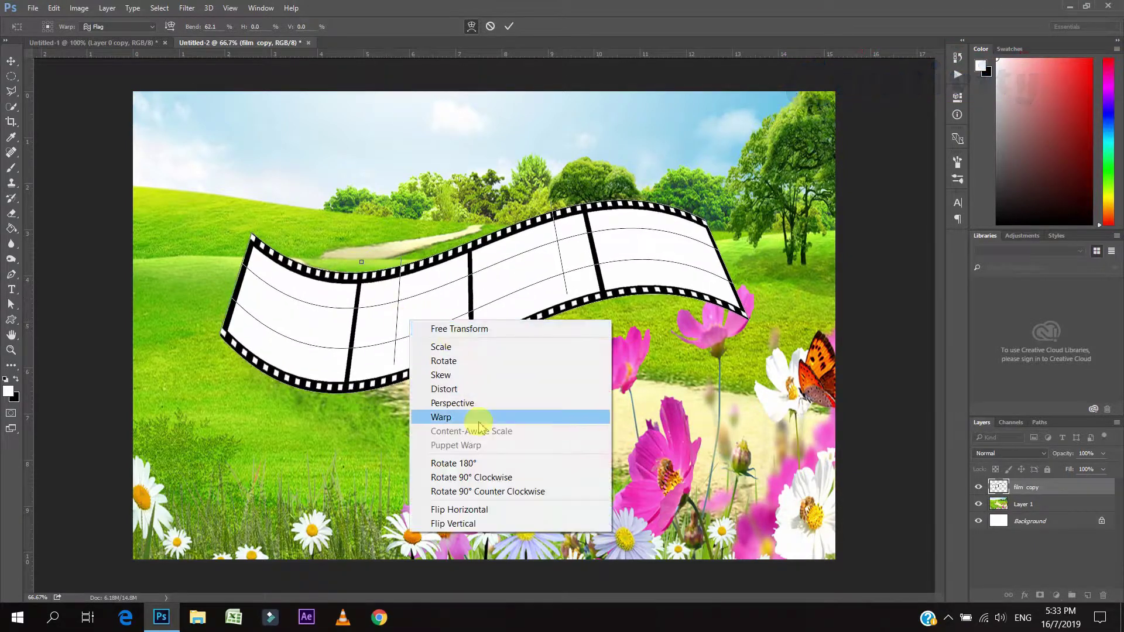
click(457, 374)
drag(491, 486, 489, 464)
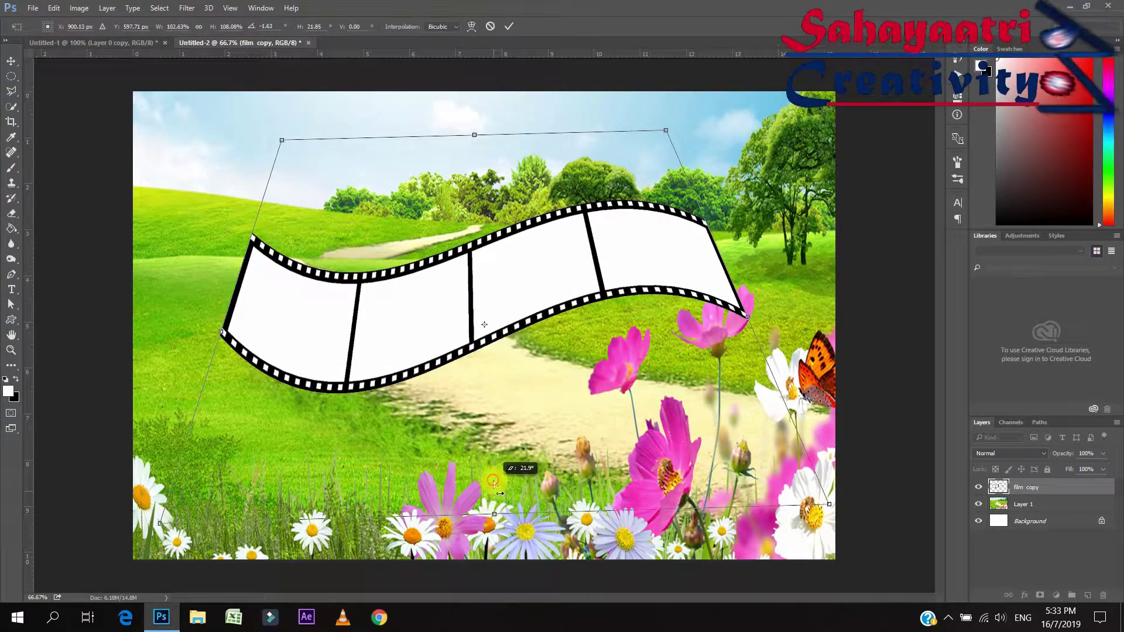
right_click(515, 373)
click(571, 455)
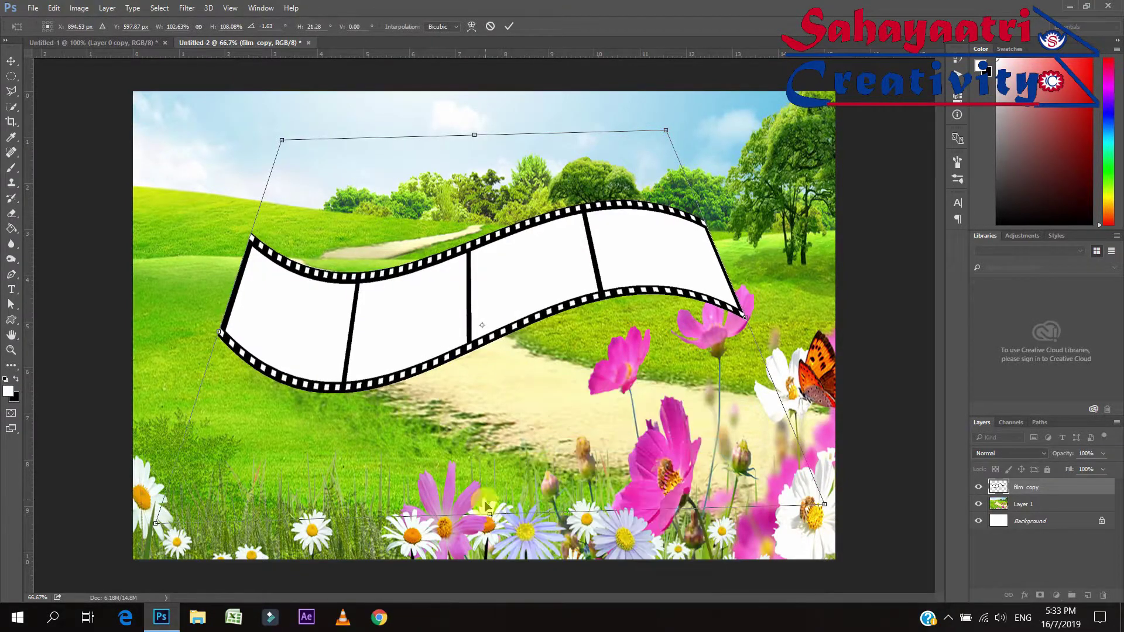
drag(490, 514, 488, 422)
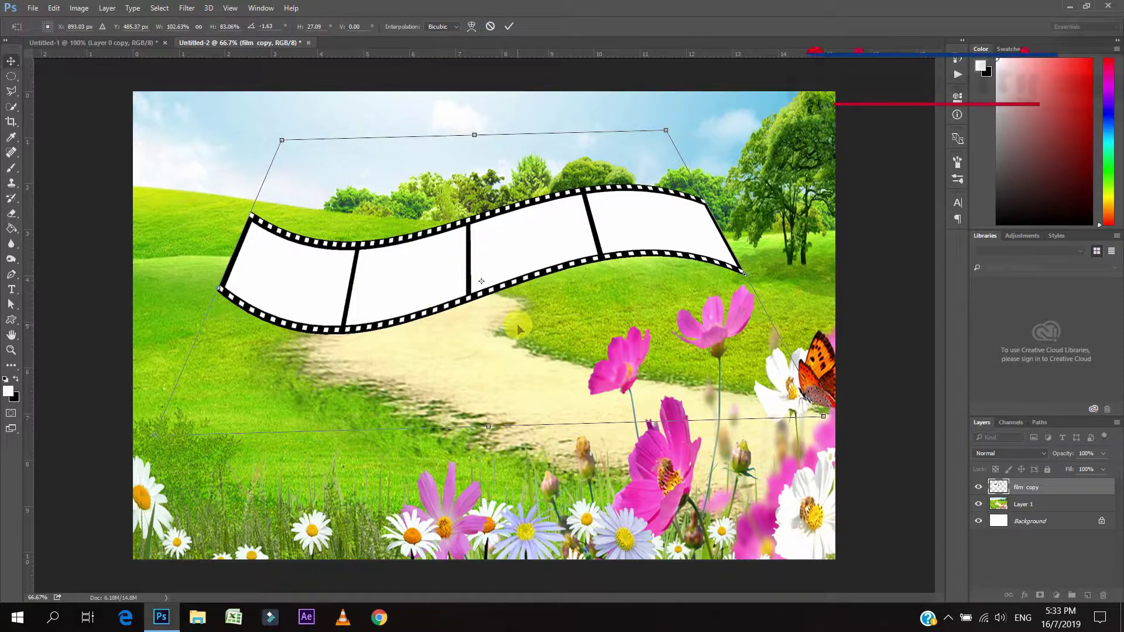
key(Return)
- Move the film strip lower and scale it larger toward the left and bottom right
drag(531, 261, 529, 302)
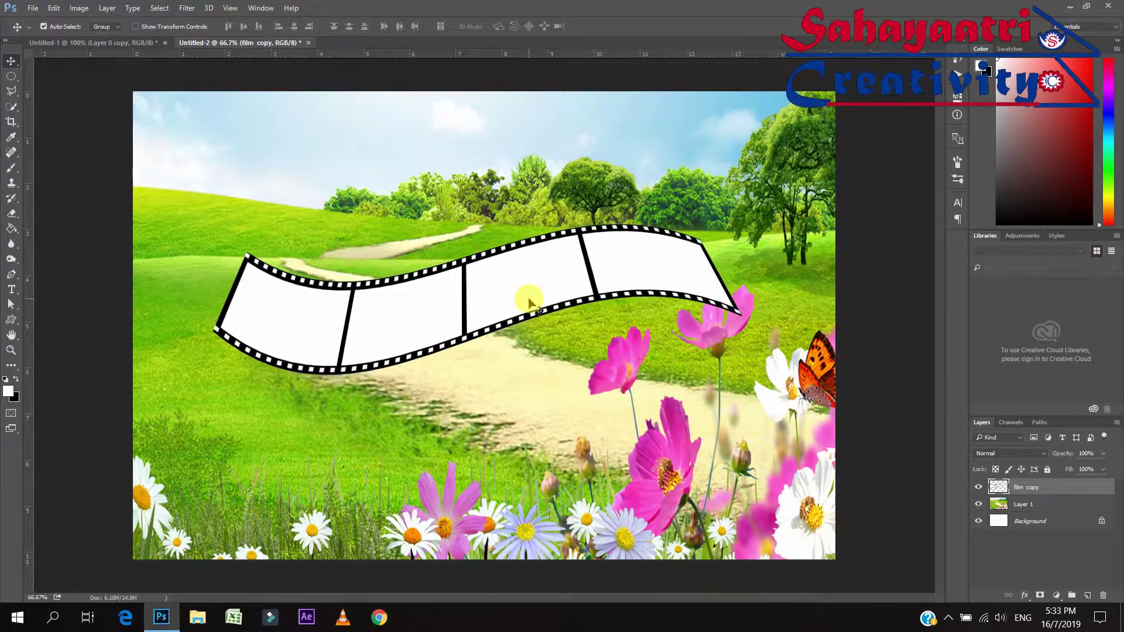
key(ctrl+t)
drag(212, 376, 163, 391)
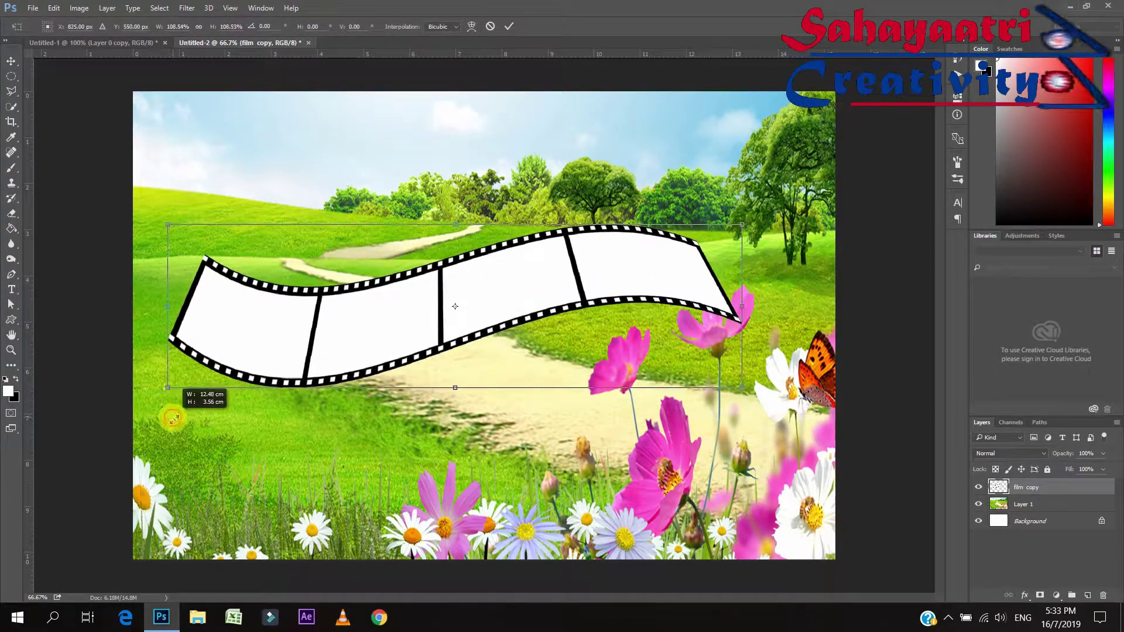
drag(742, 390, 793, 424)
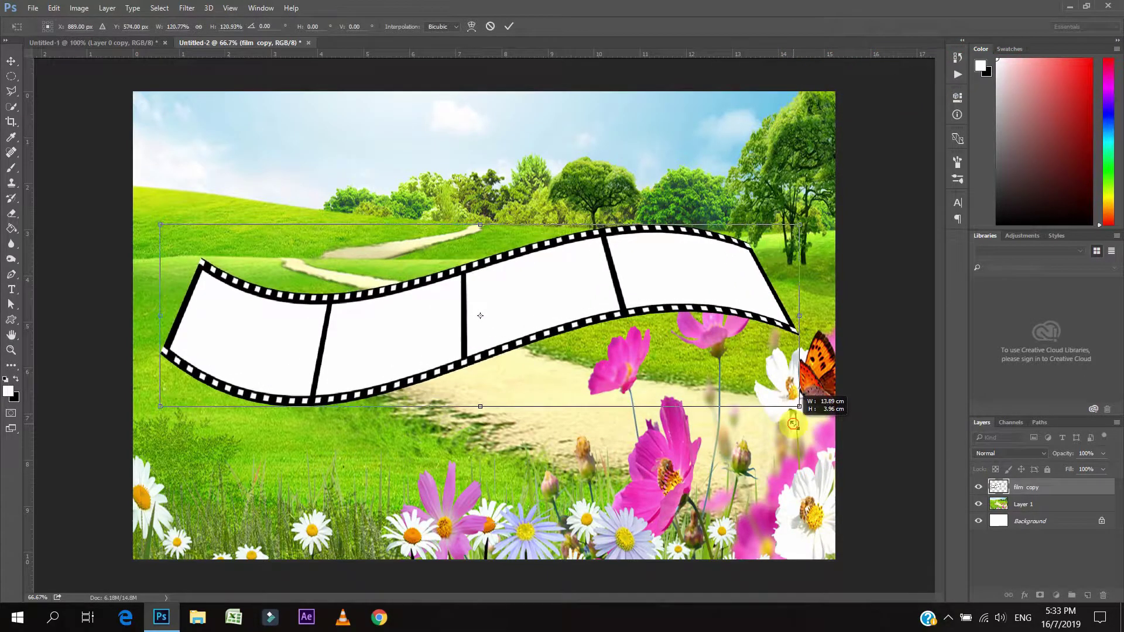
key(Return)
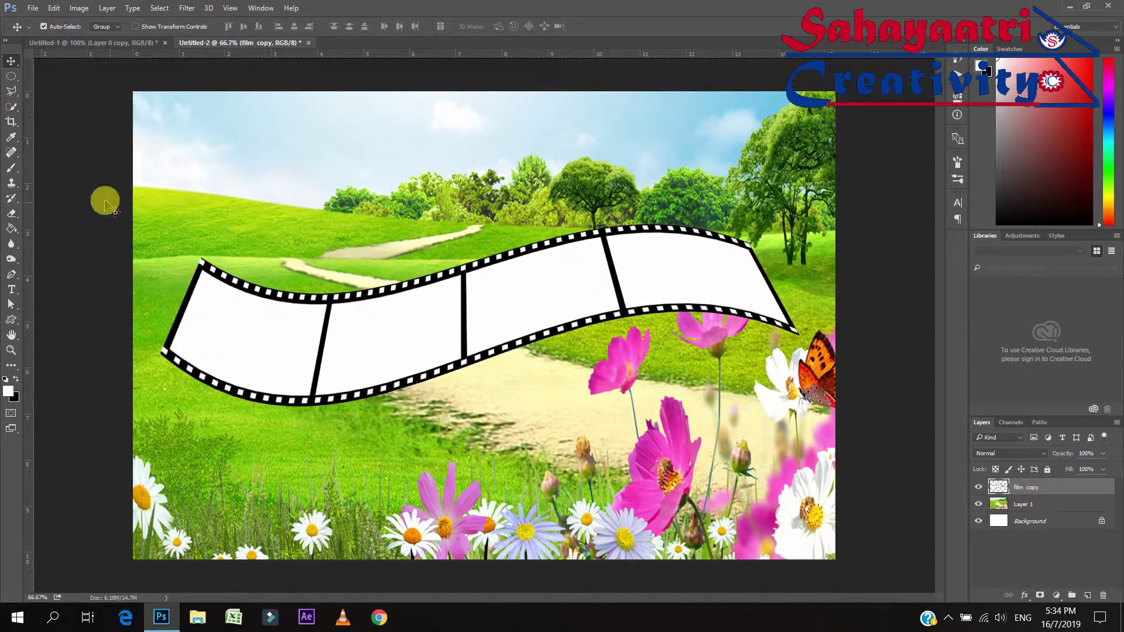
- Select the first frame's white interior with Quick Selection and copy it to a new layer
right_click(11, 106)
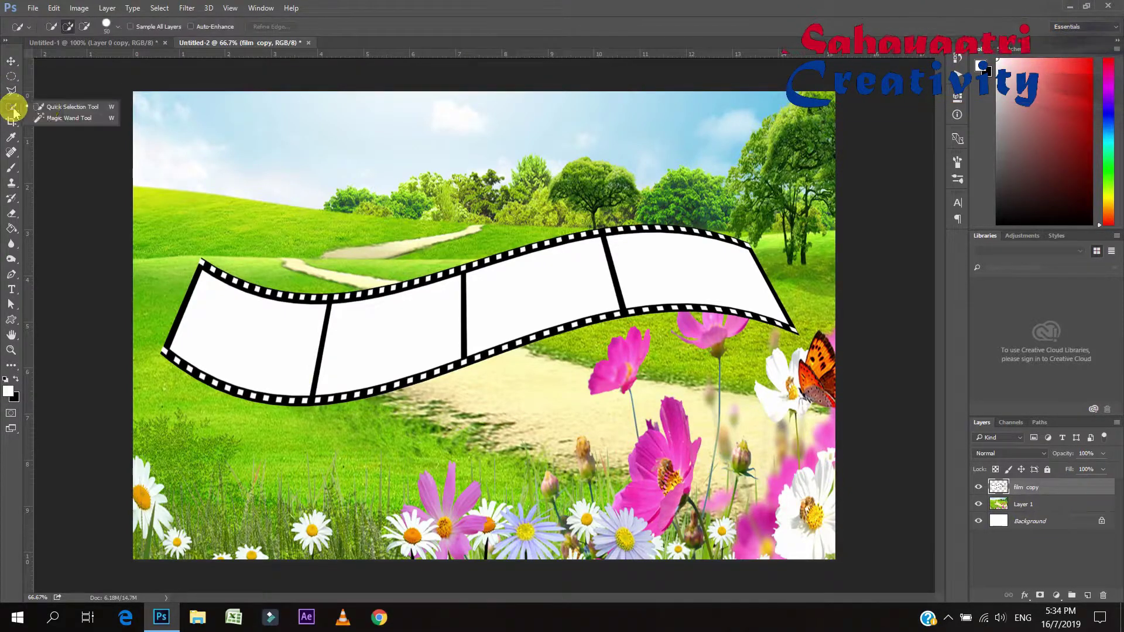
click(59, 108)
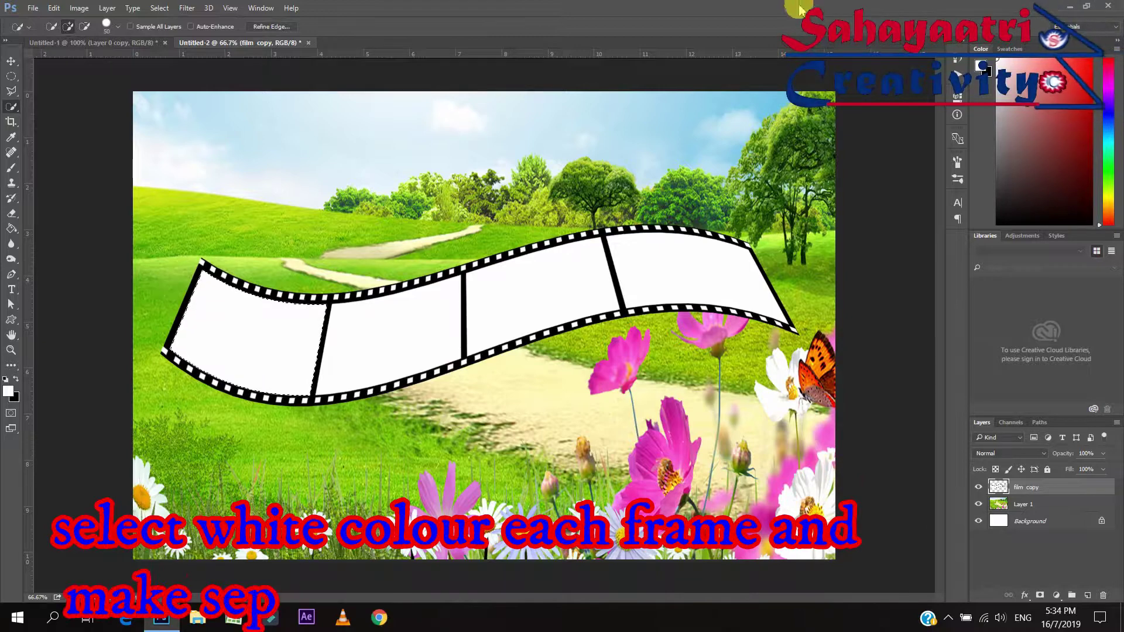
right_click(257, 352)
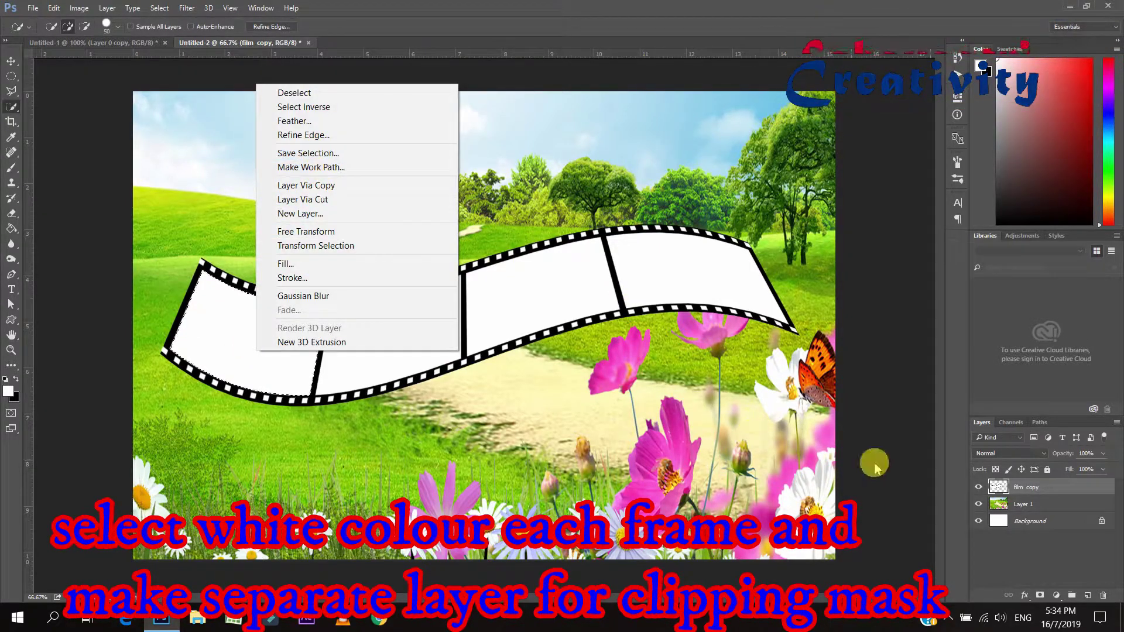
click(1030, 487)
right_click(1030, 487)
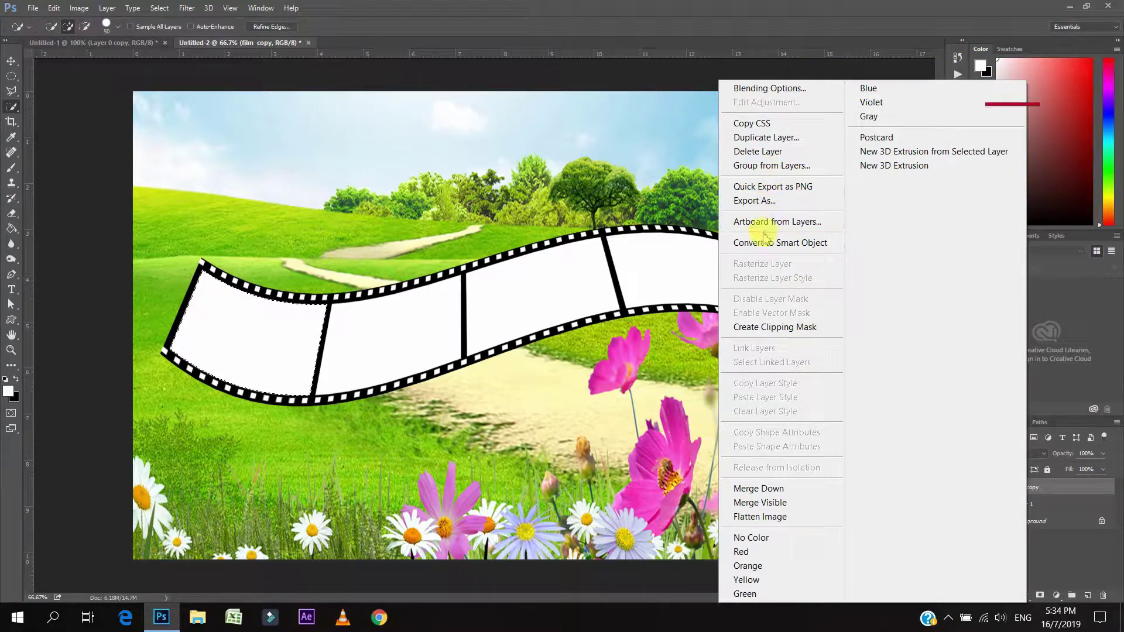
click(768, 327)
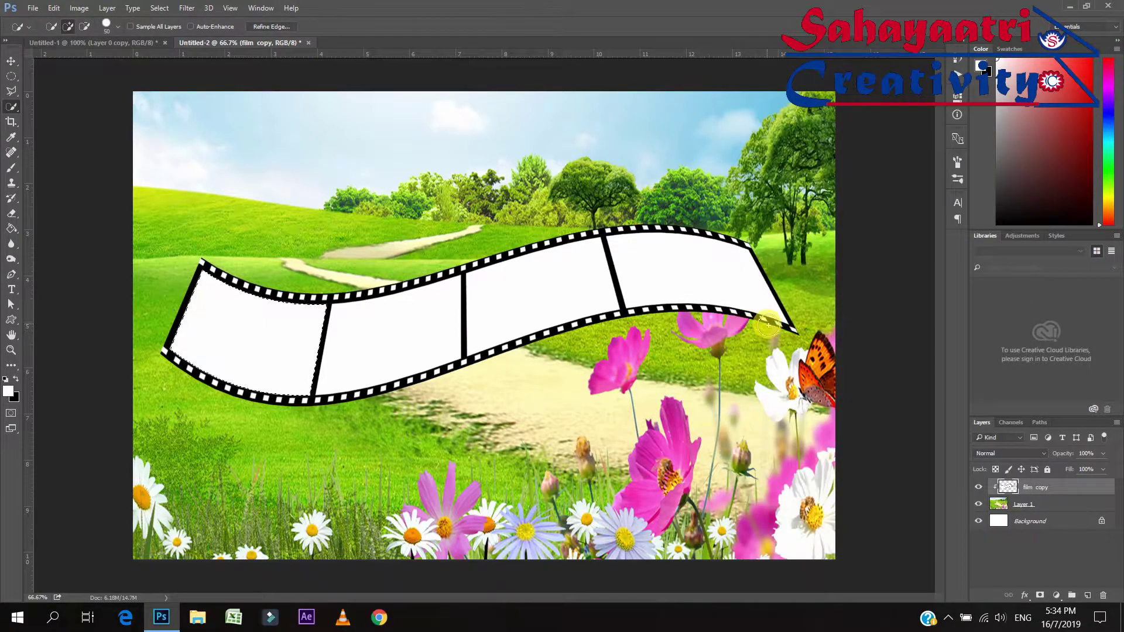
key(ctrl+shift+alt+n)
- Select the second frame's white area with the Magic Wand and copy it to a new layer
right_click(11, 106)
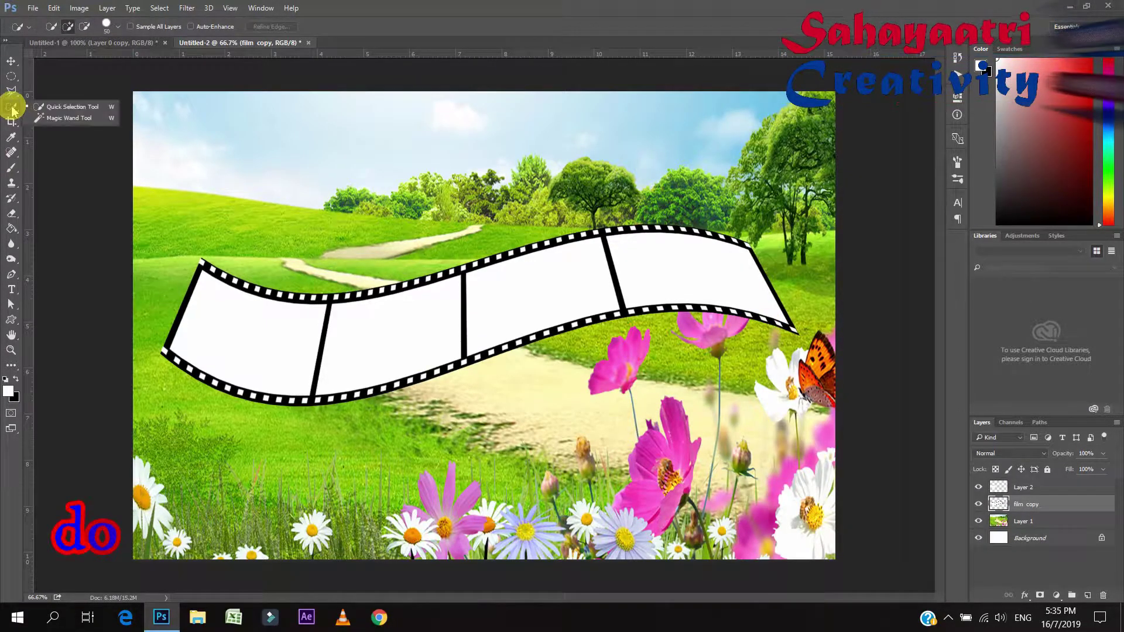
click(63, 119)
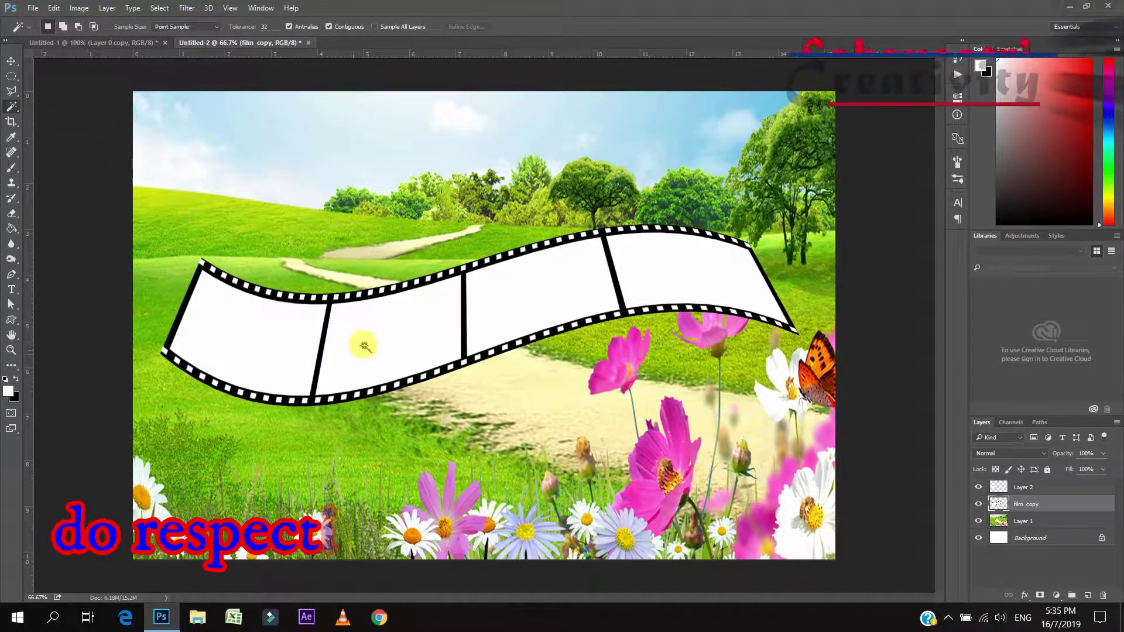
click(386, 345)
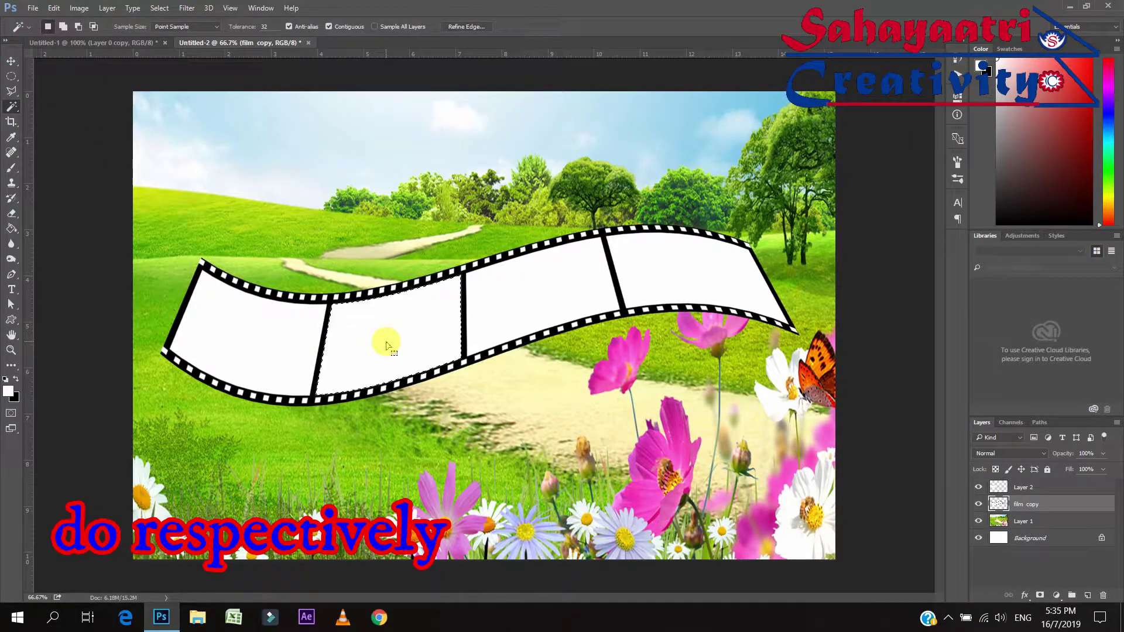
right_click(386, 345)
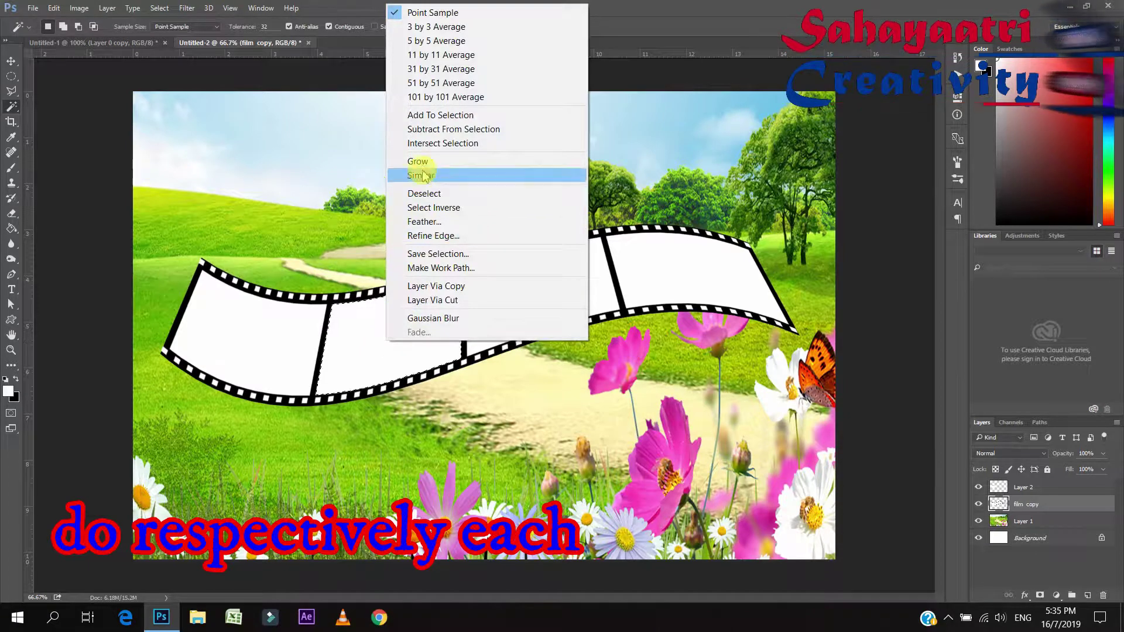
click(451, 287)
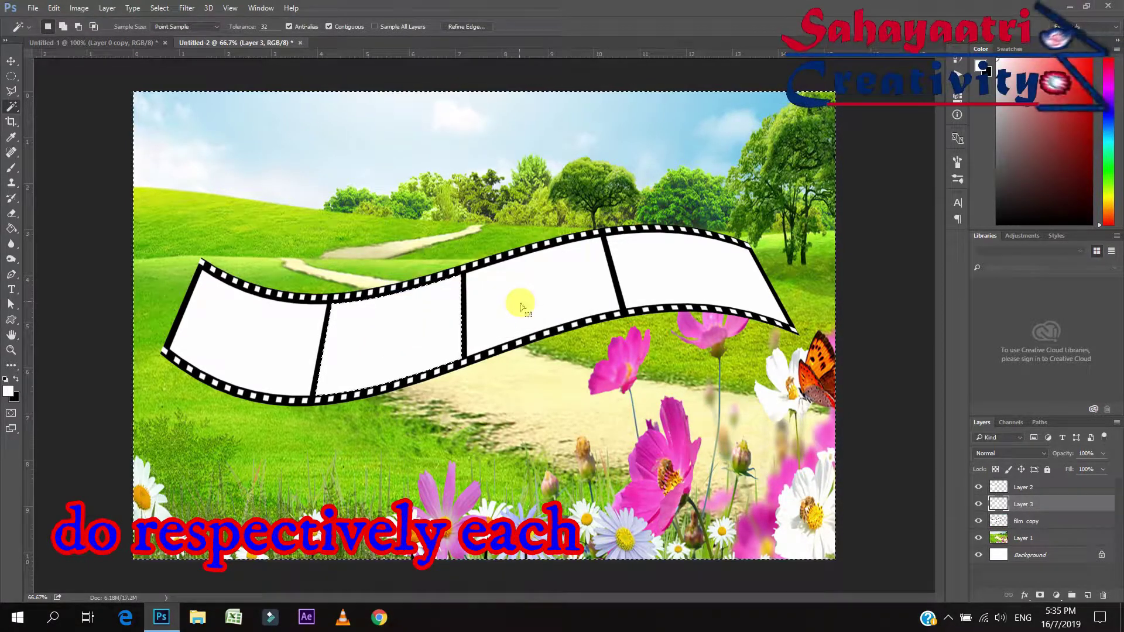
- Copy the third and fourth frames' white areas from the film copy layer onto their own layers
click(1013, 519)
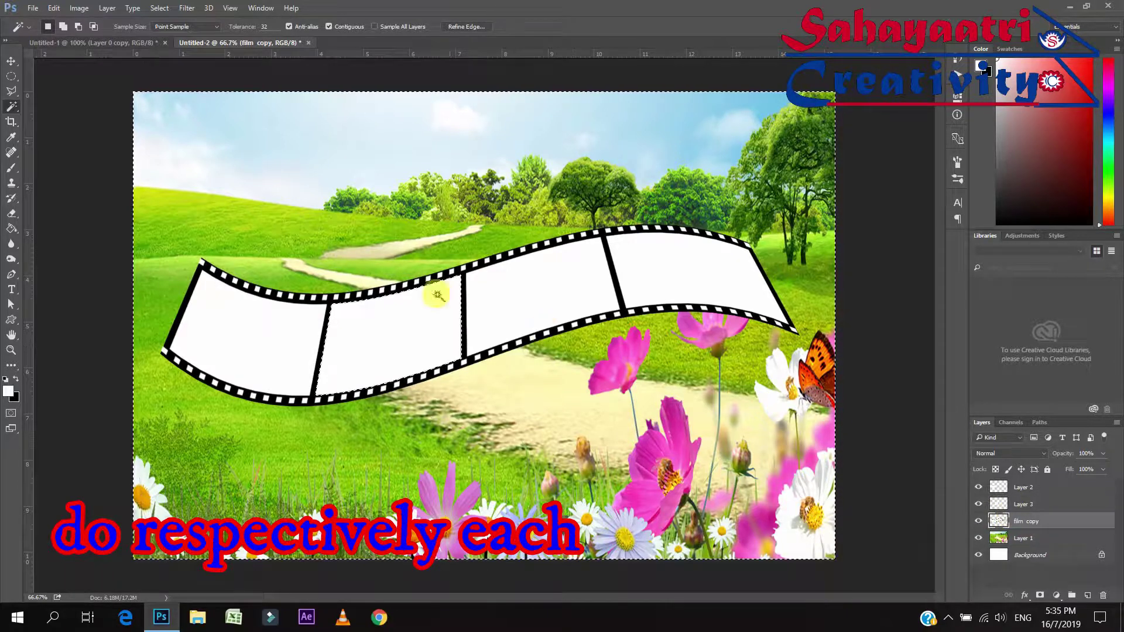
key(ctrl+d)
right_click(526, 304)
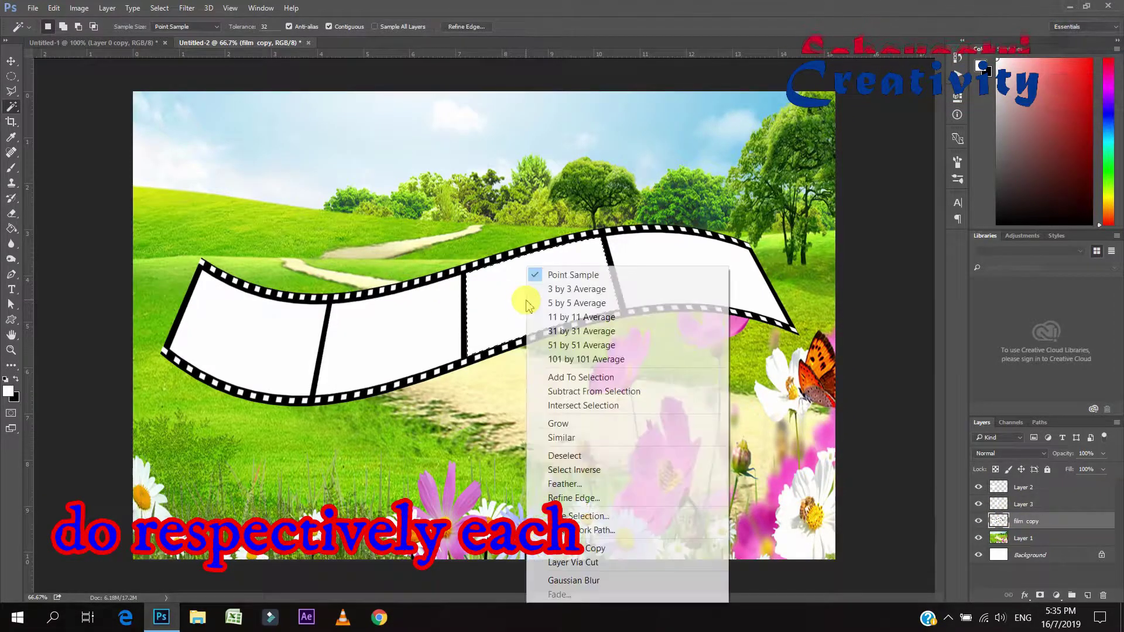
click(592, 561)
click(1030, 539)
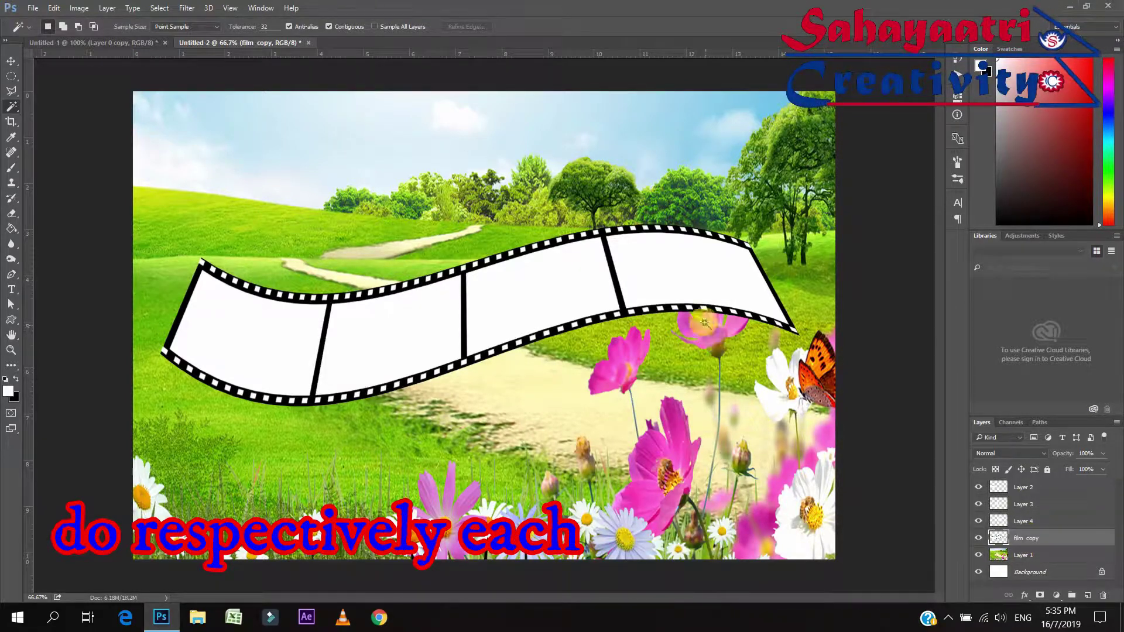
right_click(680, 283)
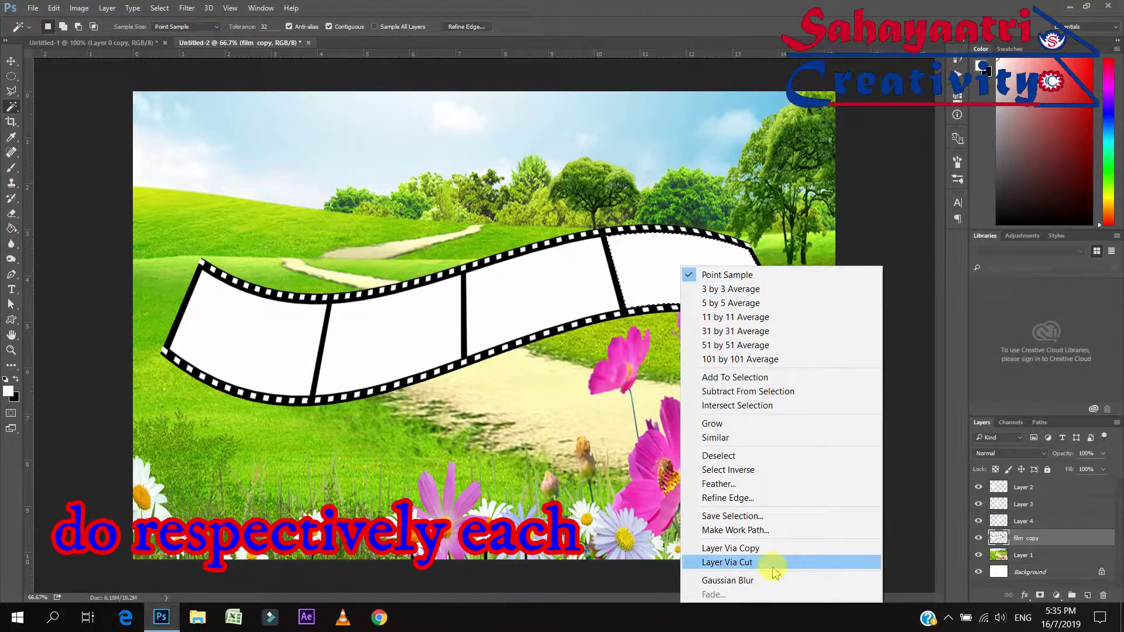
click(756, 549)
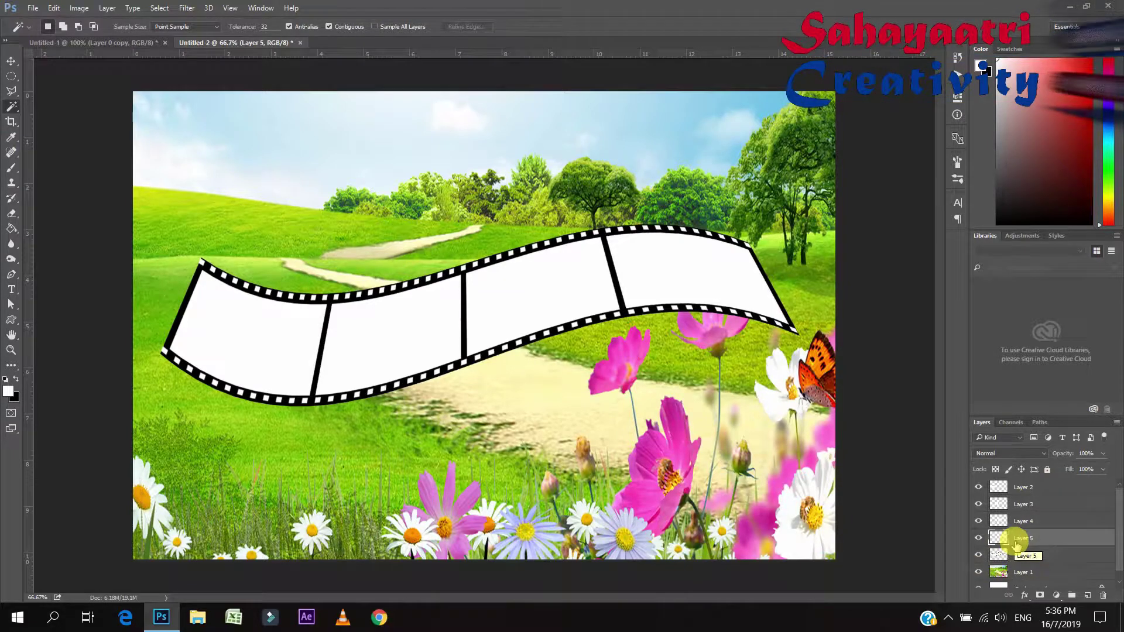
- Select Layer 2 and browse File > Open to the M: drive's MY CHANNEL & PAGES\jpeg-png-tiff folder
click(1027, 489)
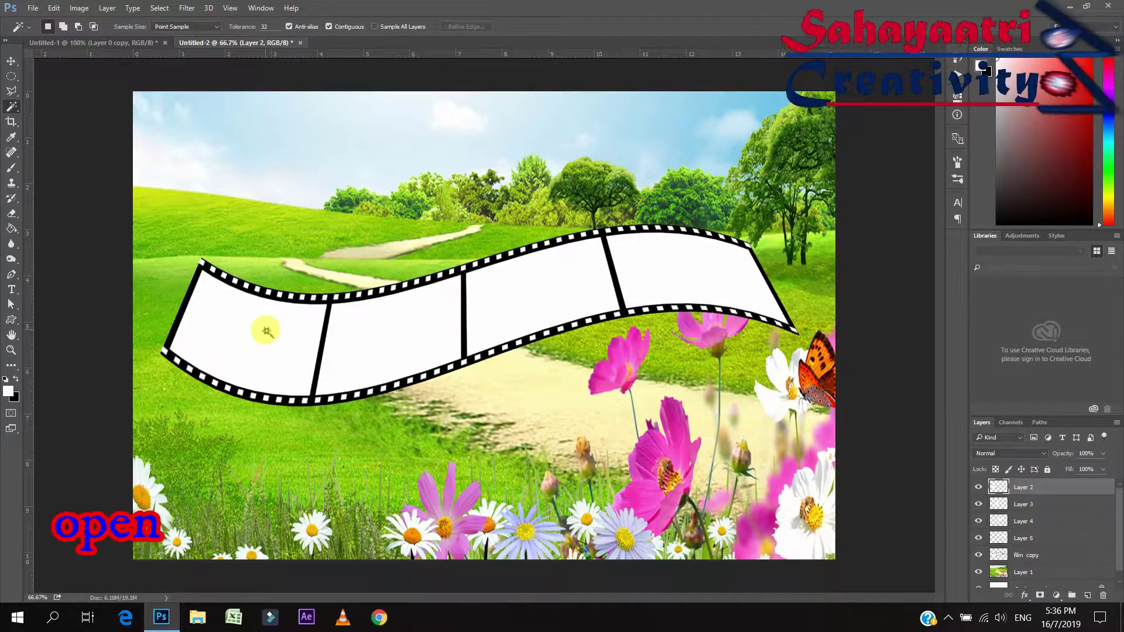
click(33, 8)
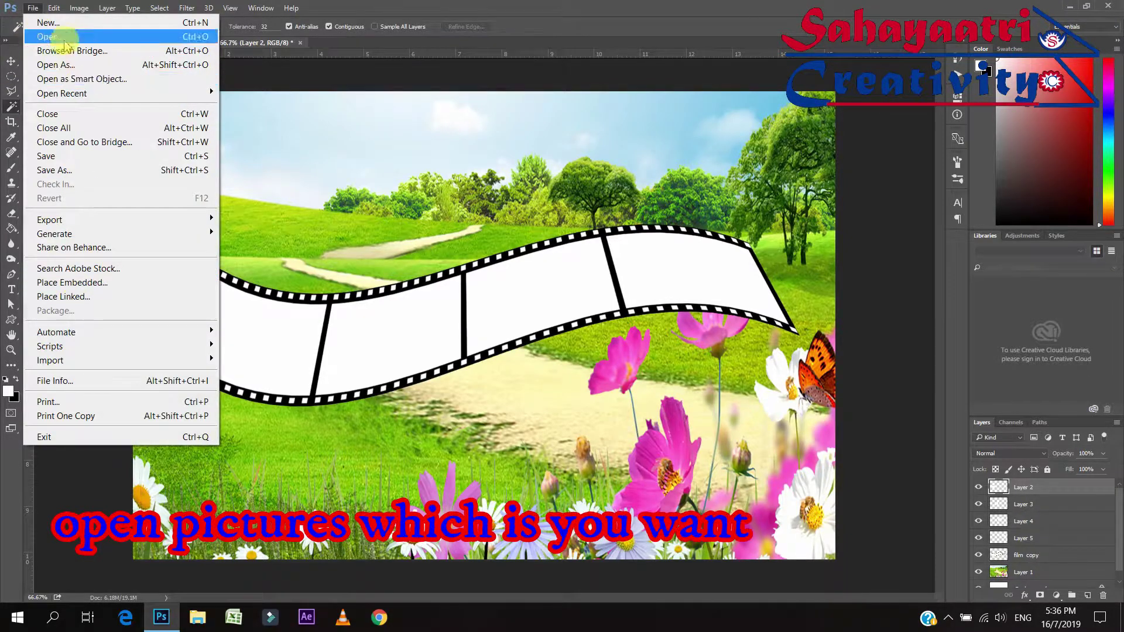
click(35, 35)
scroll(504, 117, down, 3)
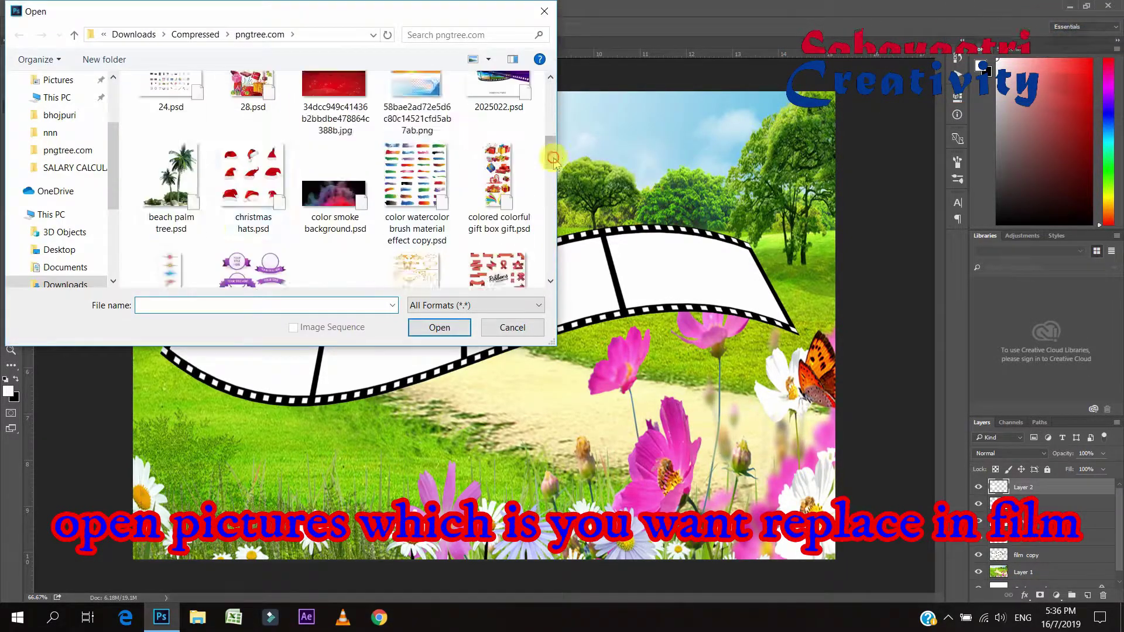
scroll(234, 82, down, 2)
scroll(116, 179, down, 3)
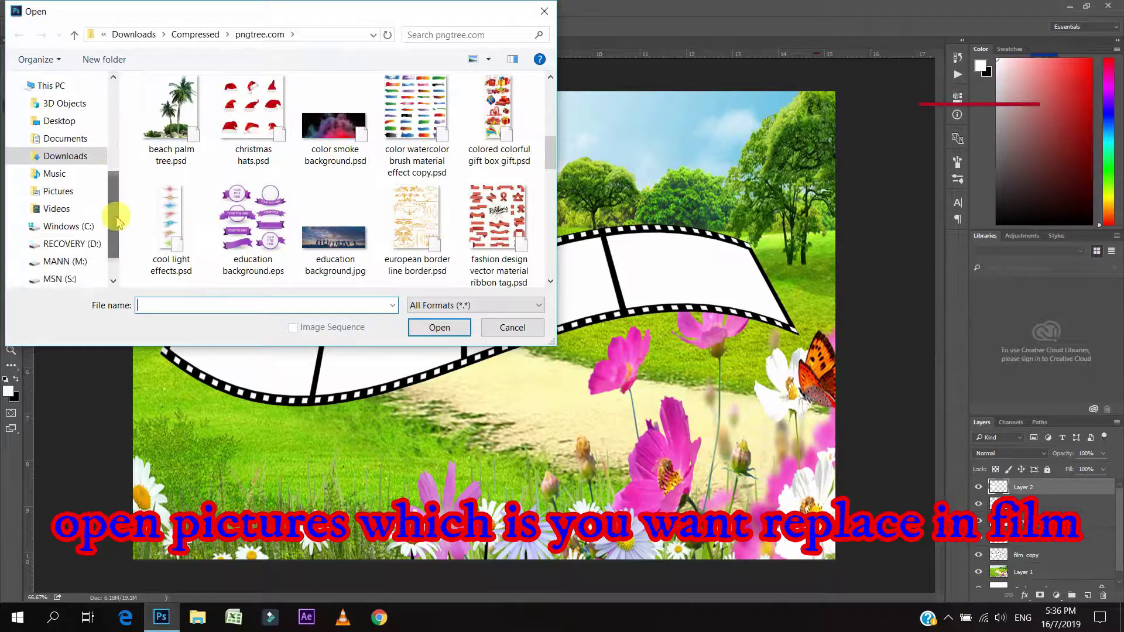
scroll(88, 235, down, 2)
click(64, 261)
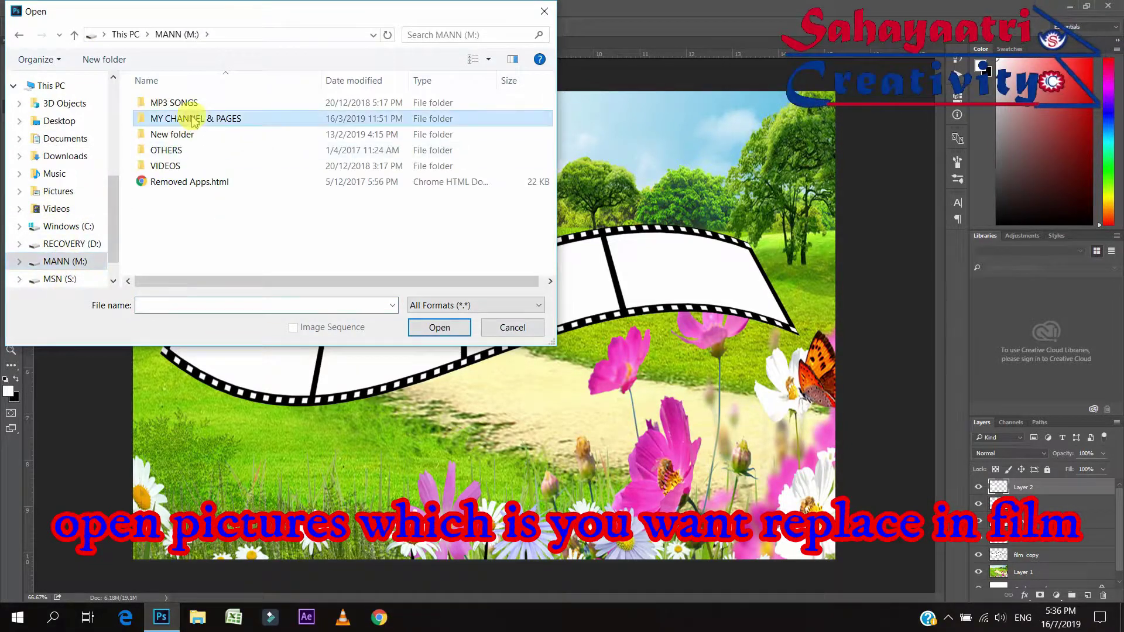
double_click(188, 119)
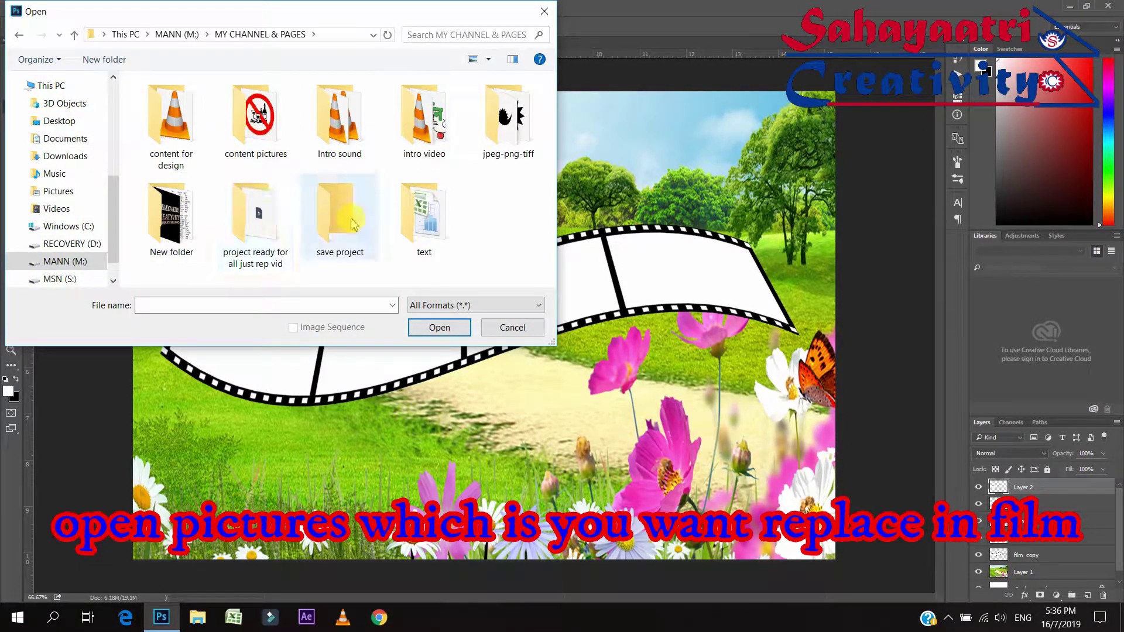
double_click(502, 120)
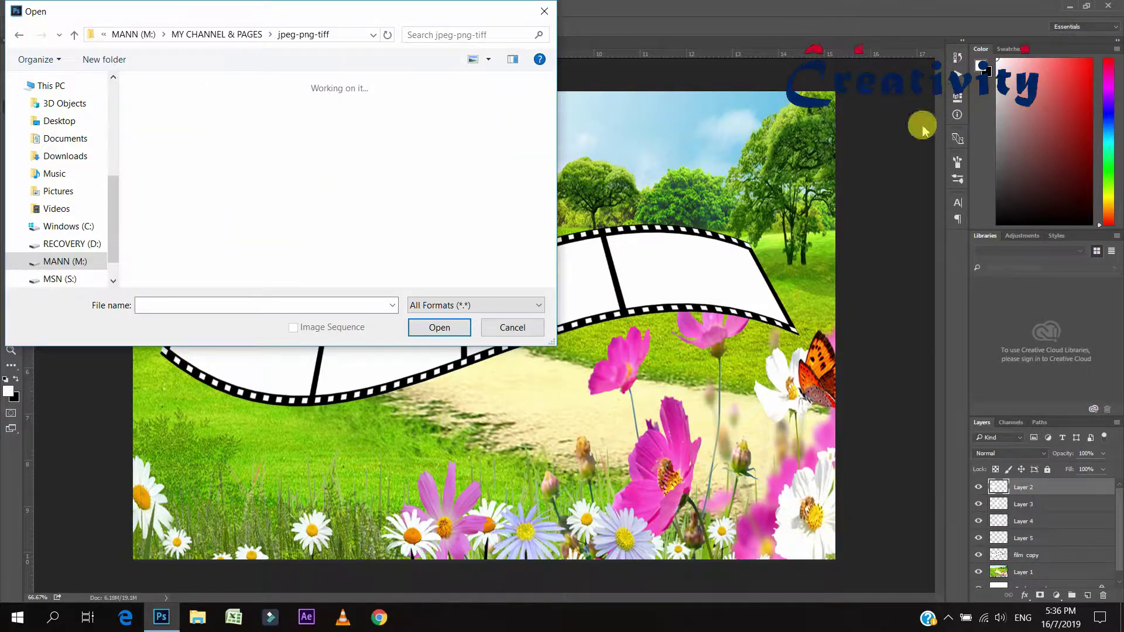
- Filter to JPEG and open the wooden logo mockup, beginners3-2 and both youtube cover images
click(474, 305)
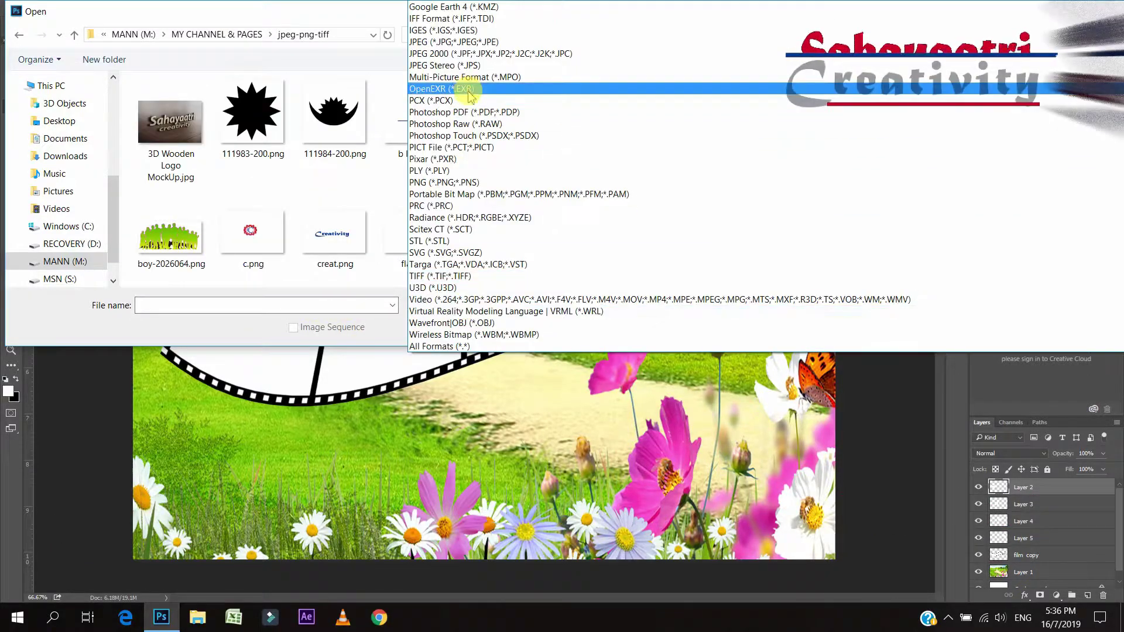
click(455, 39)
click(173, 123)
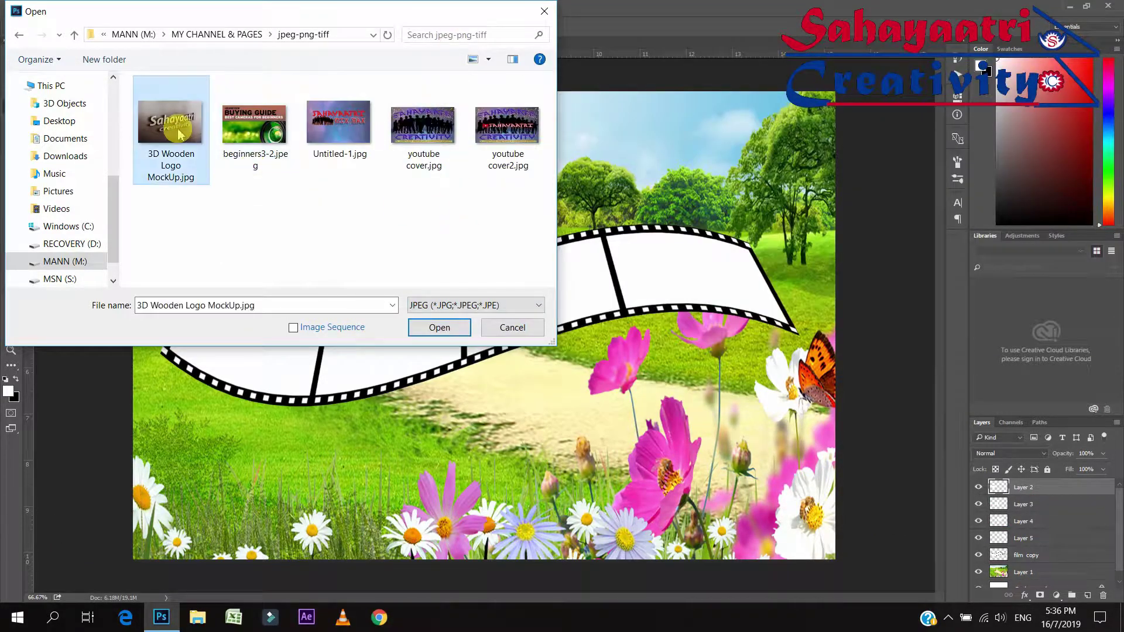
mouse_move(493, 231)
mouse_down()
mouse_move(278, 128)
mouse_move(264, 135)
mouse_up()
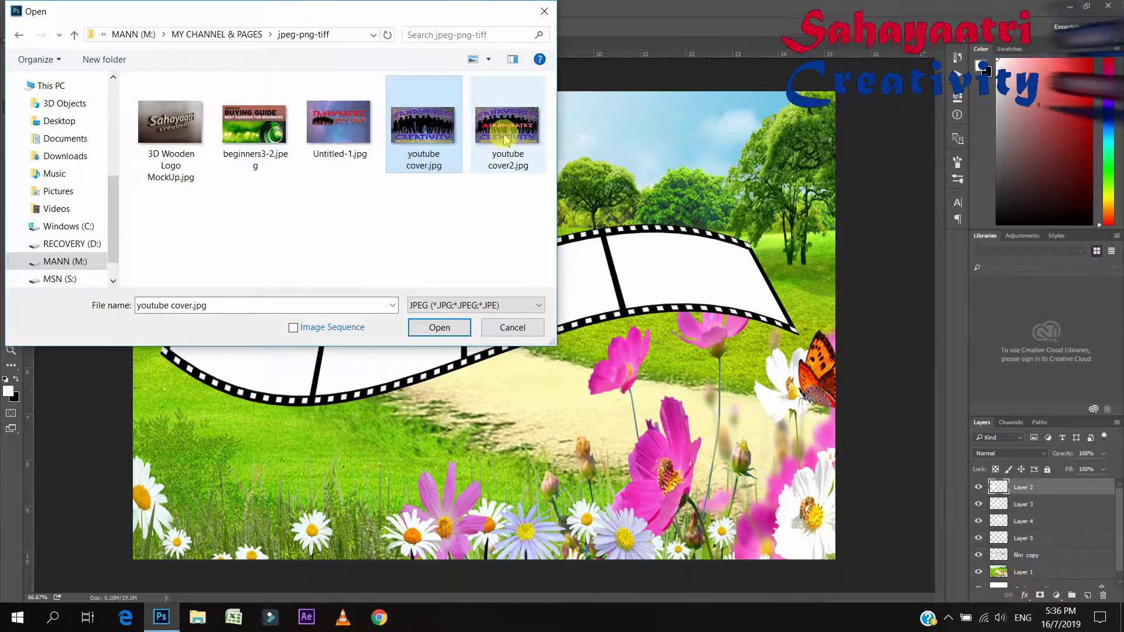
ctrl+click(339, 122)
ctrl+click(170, 123)
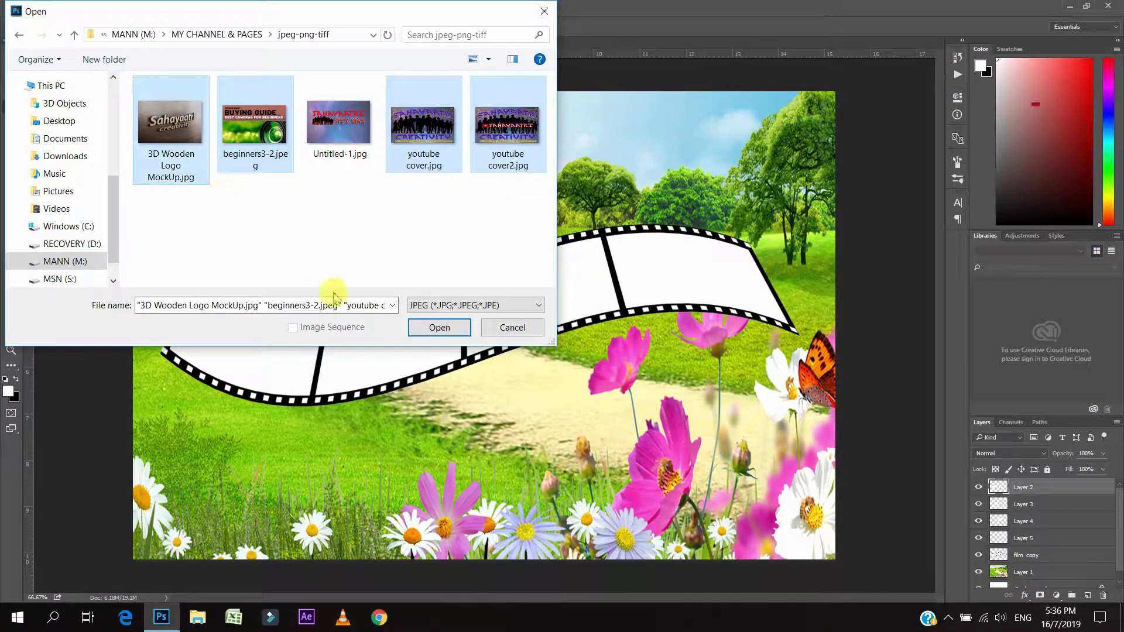
click(436, 326)
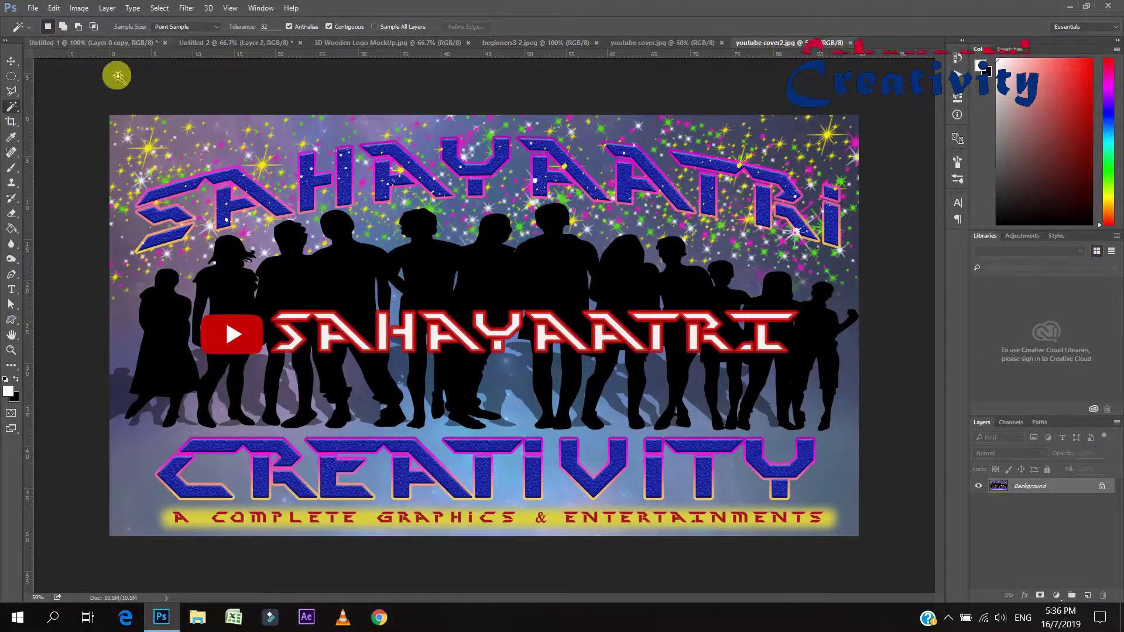
- Drag the wooden logo mockup into the film-strip document and clip it into the first frame
click(260, 43)
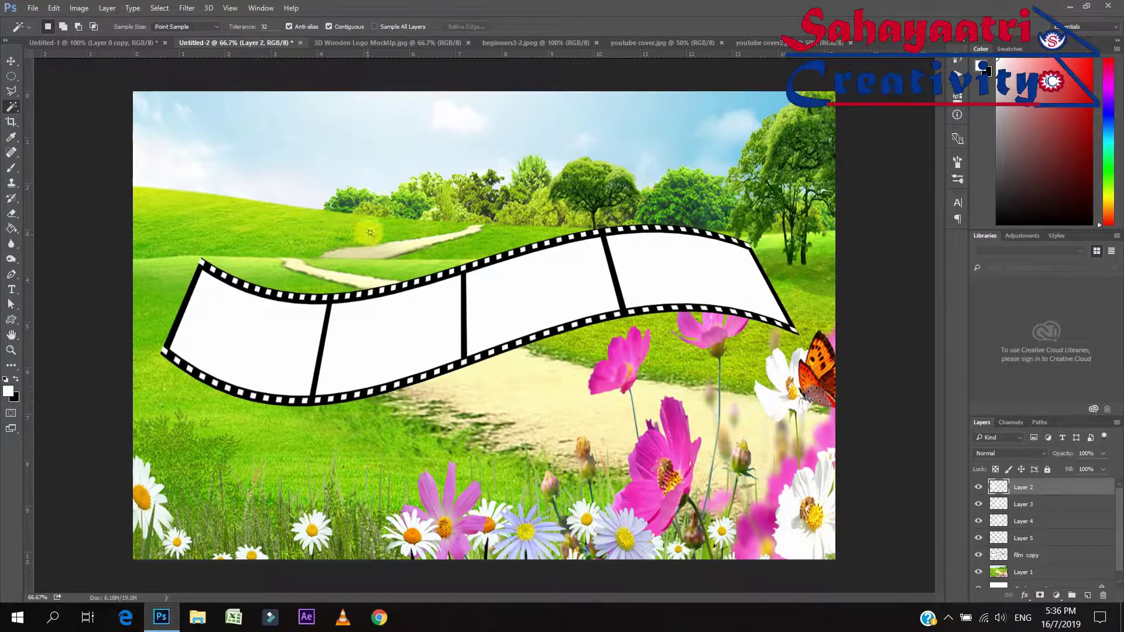
click(346, 46)
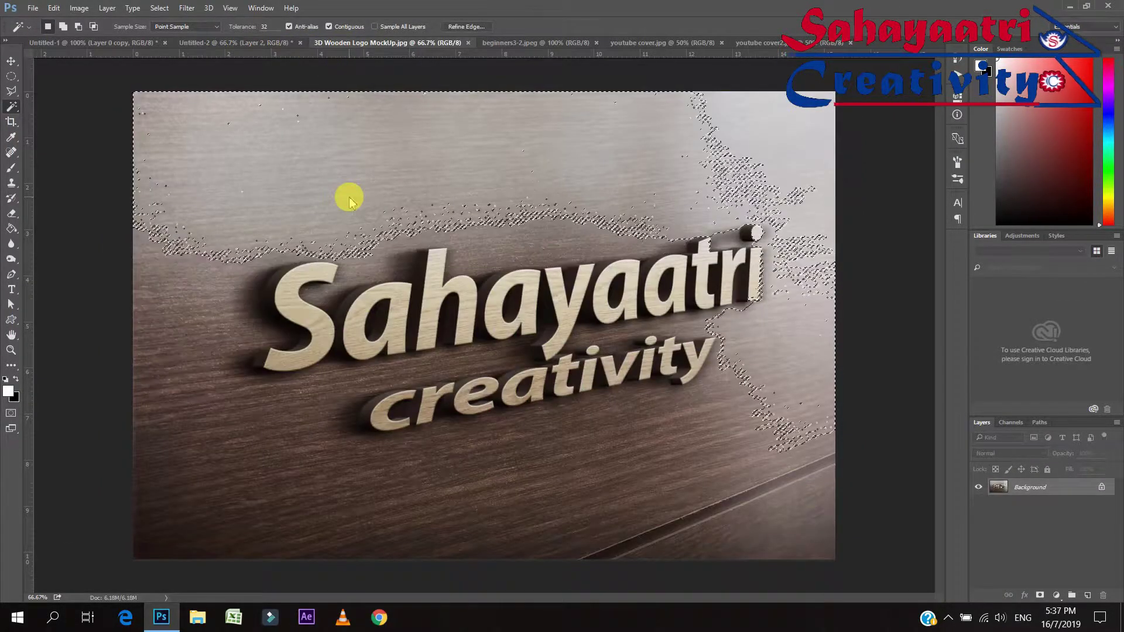
click(11, 61)
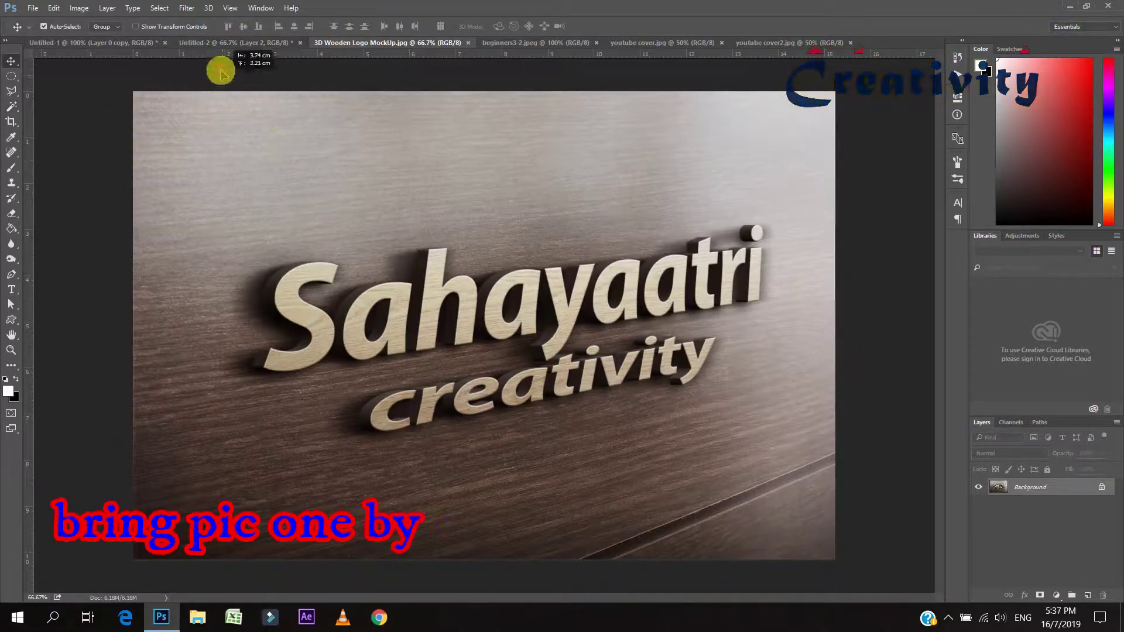
mouse_move(310, 205)
mouse_down()
mouse_move(241, 122)
mouse_move(260, 319)
mouse_up()
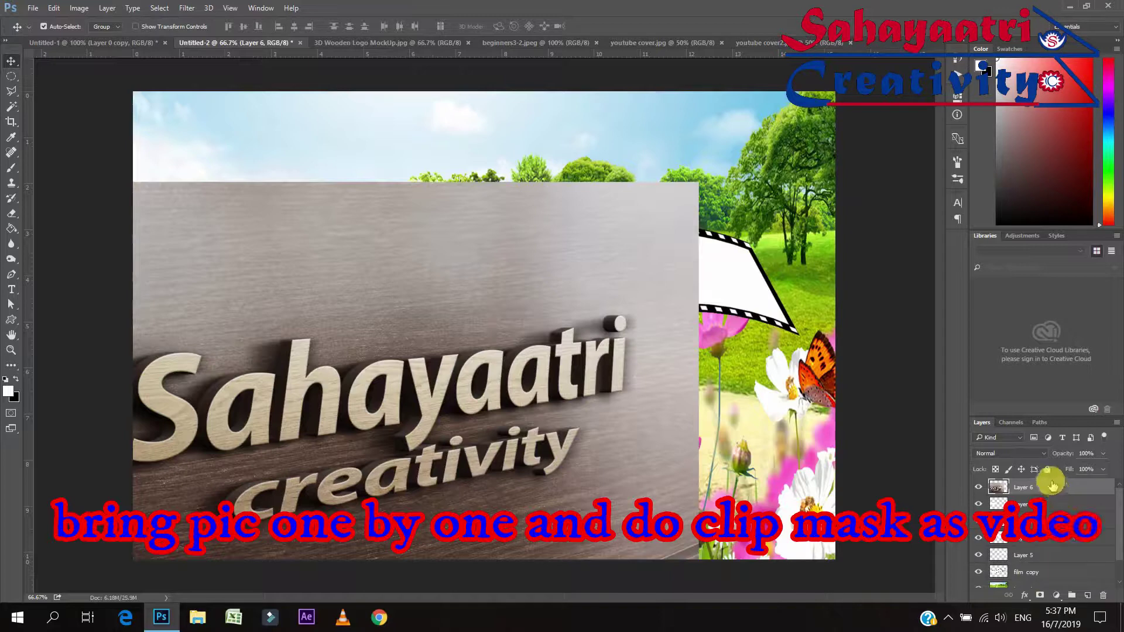
mouse_move(1061, 550)
mouse_down()
mouse_move(1062, 560)
mouse_move(1034, 485)
mouse_move(1036, 504)
mouse_up()
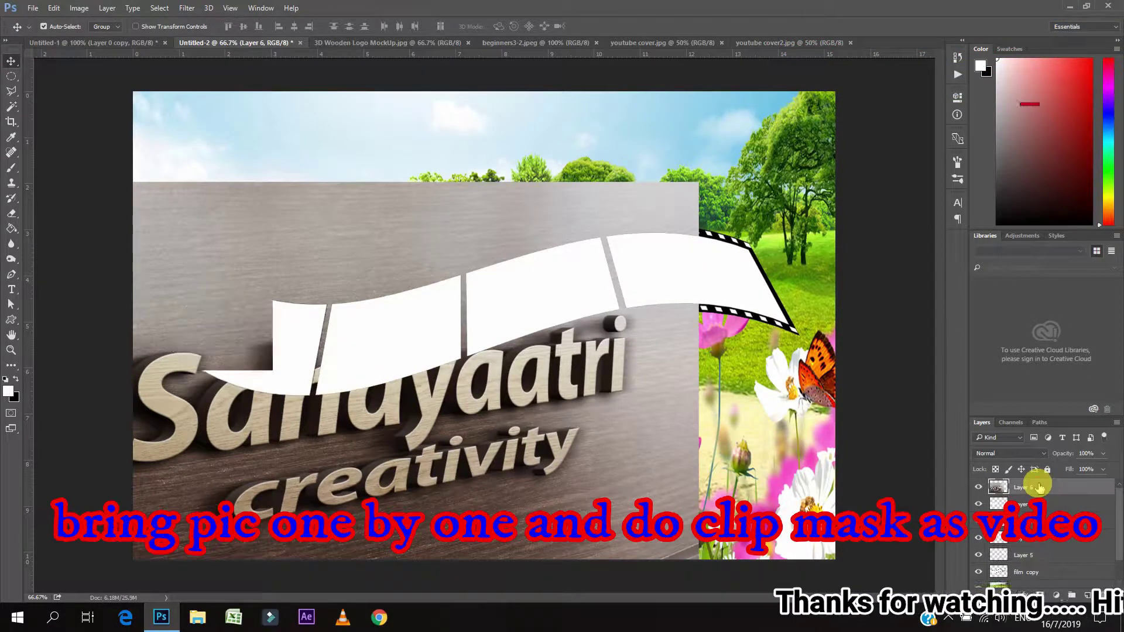
right_click(1033, 504)
click(763, 326)
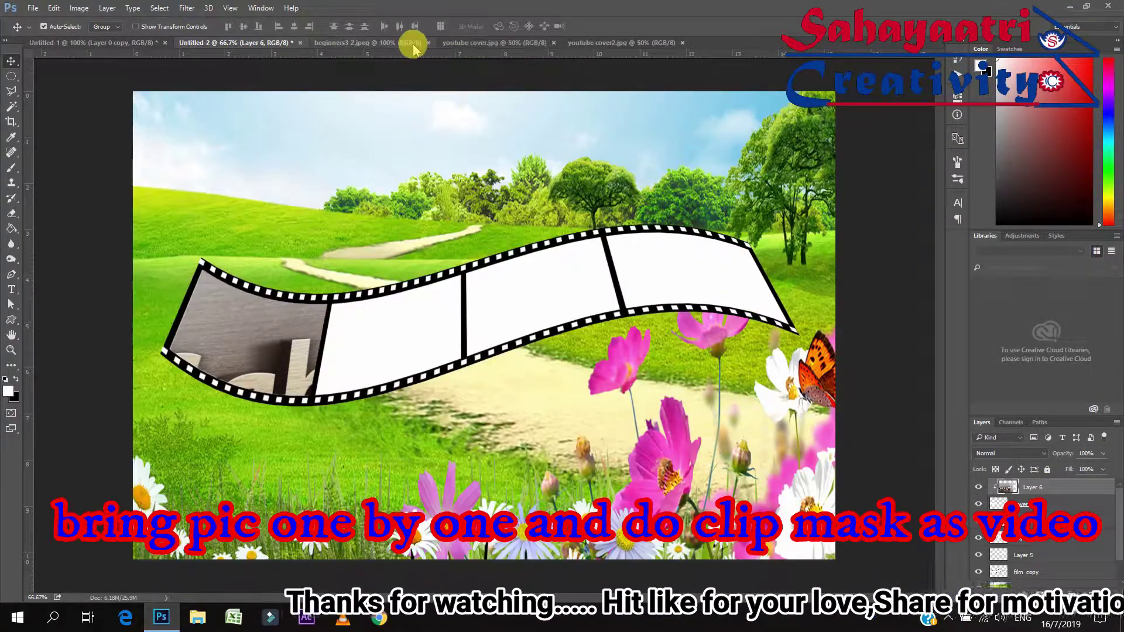
- Bring the buying guide image into the film strip and clip it above the second frame
click(410, 44)
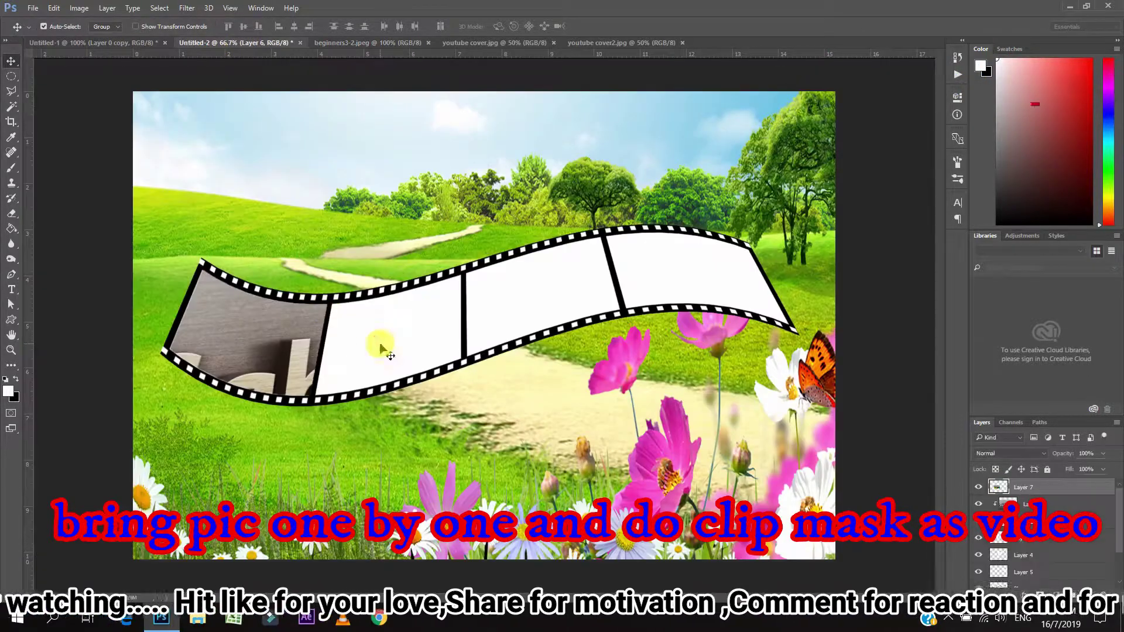
drag(212, 51, 381, 336)
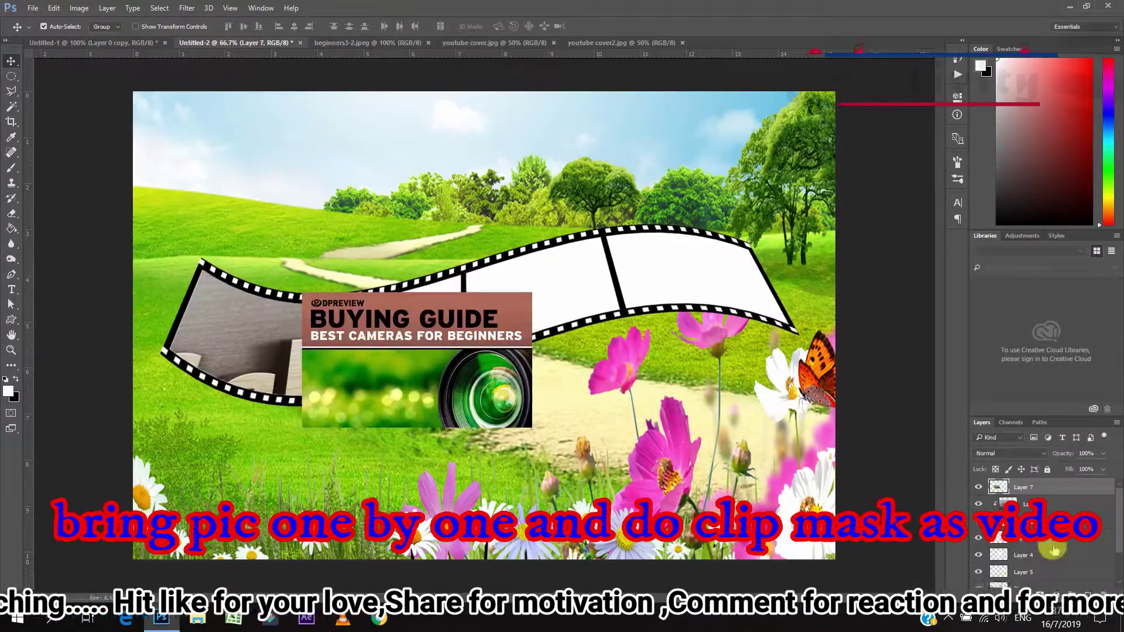
drag(1024, 487, 1076, 540)
right_click(1074, 521)
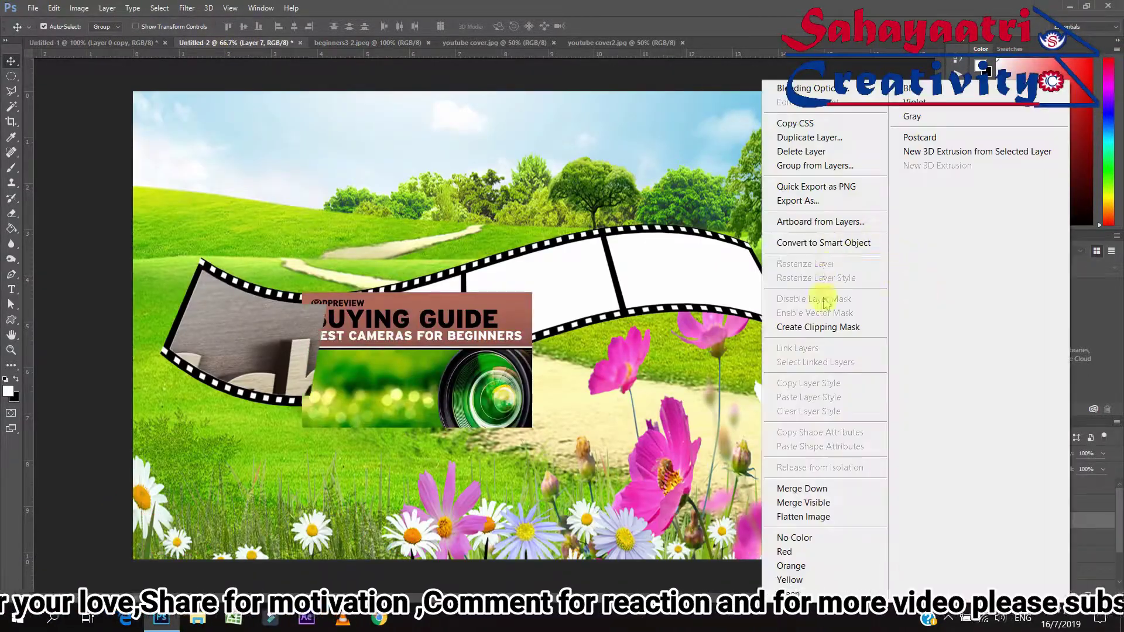
click(821, 329)
- Place the youtube cover image in the film strip and clip it to its frame layer
click(1050, 538)
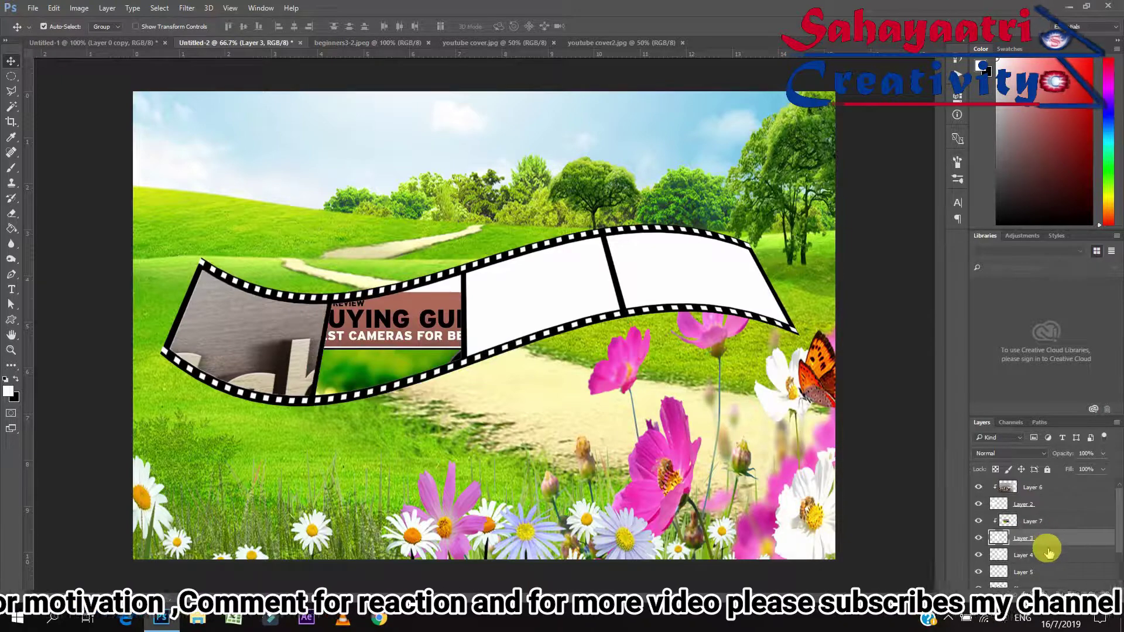
click(1047, 555)
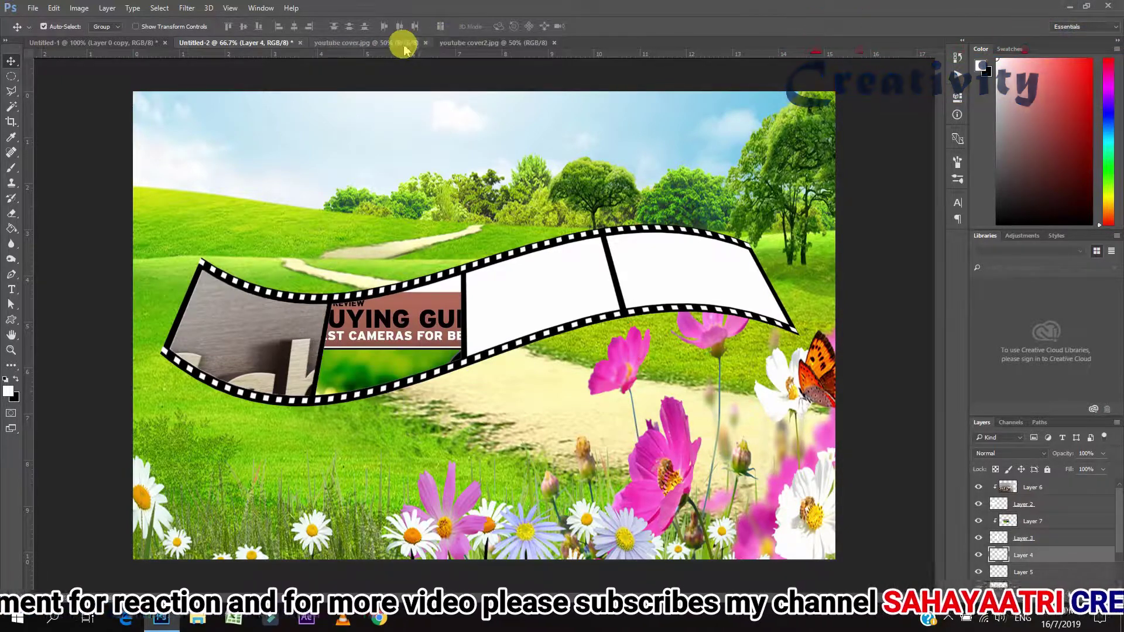
click(428, 42)
drag(132, 72, 619, 365)
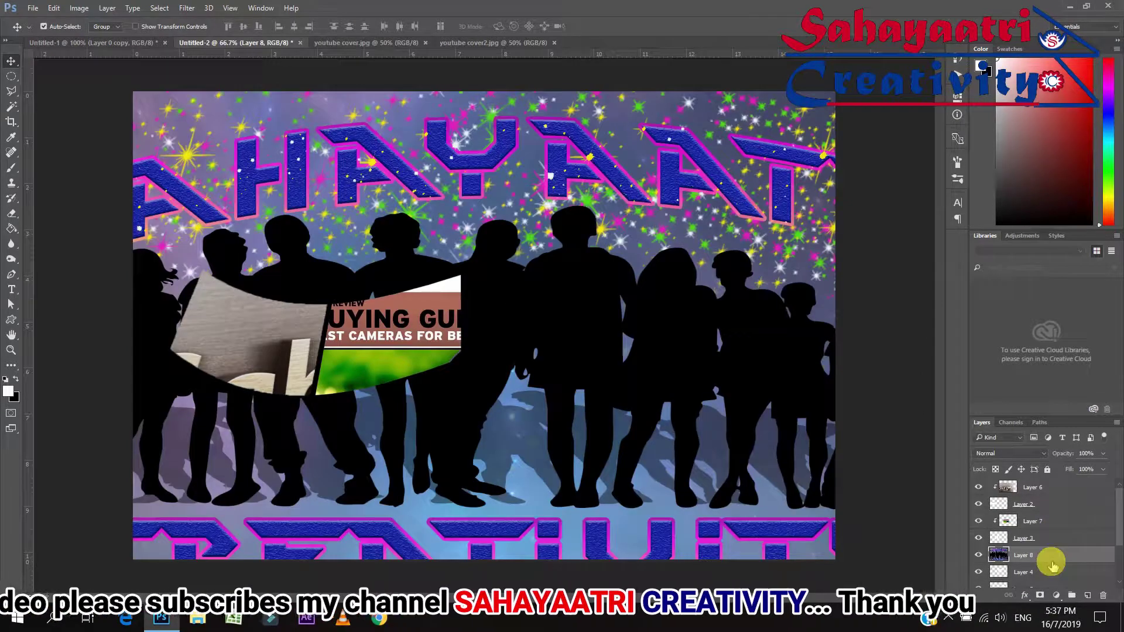
right_click(1047, 555)
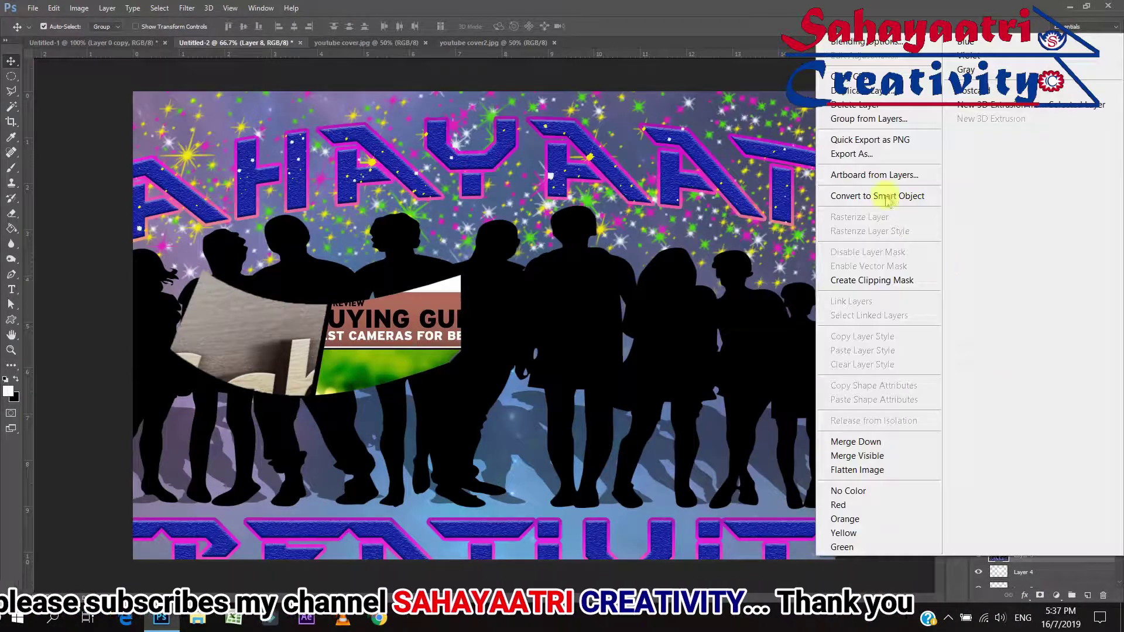
click(870, 281)
click(1024, 572)
right_click(1024, 572)
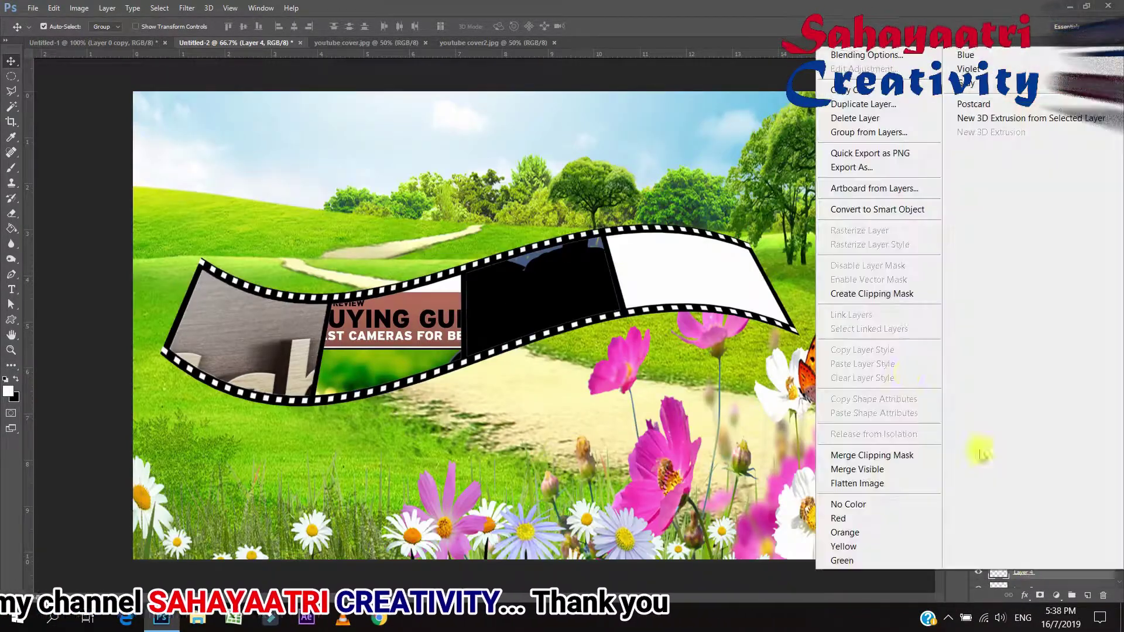
click(448, 28)
click(472, 43)
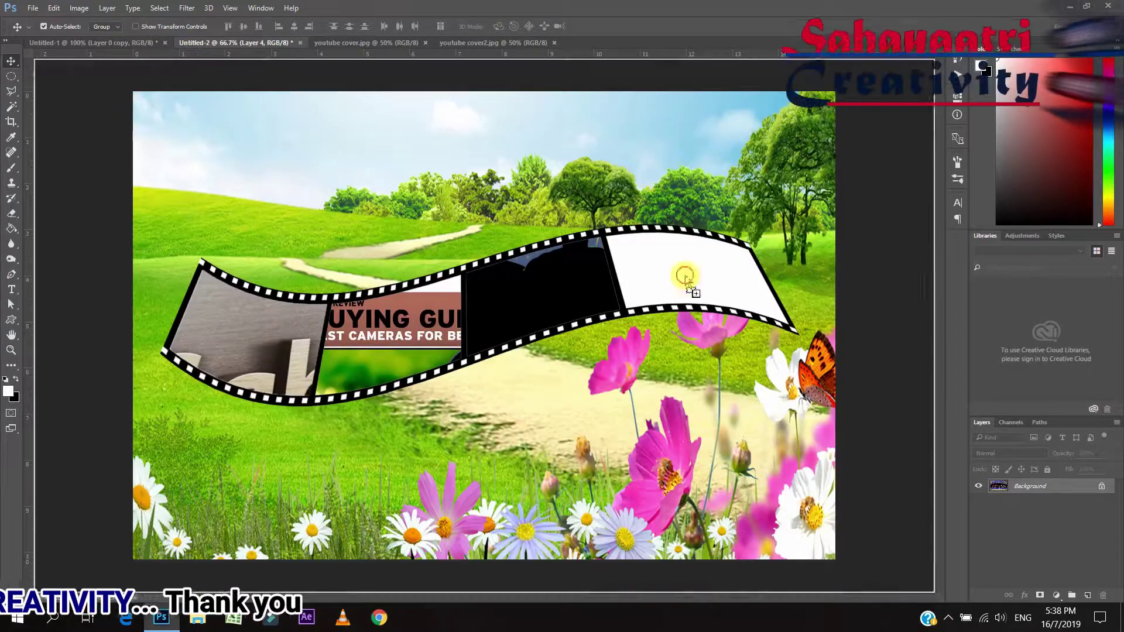
- Drag youtube cover2 into the film-strip document and rotate it to follow the third frame
drag(123, 46, 530, 305)
key(ctrl+t)
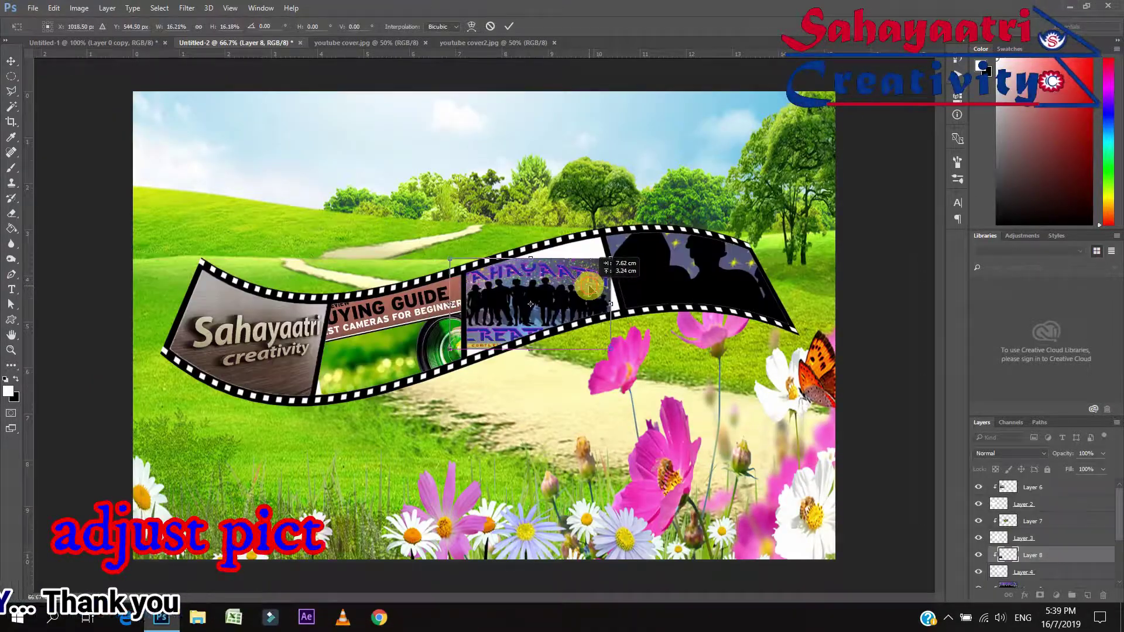
mouse_move(623, 281)
mouse_down()
mouse_move(638, 249)
mouse_move(615, 221)
mouse_up()
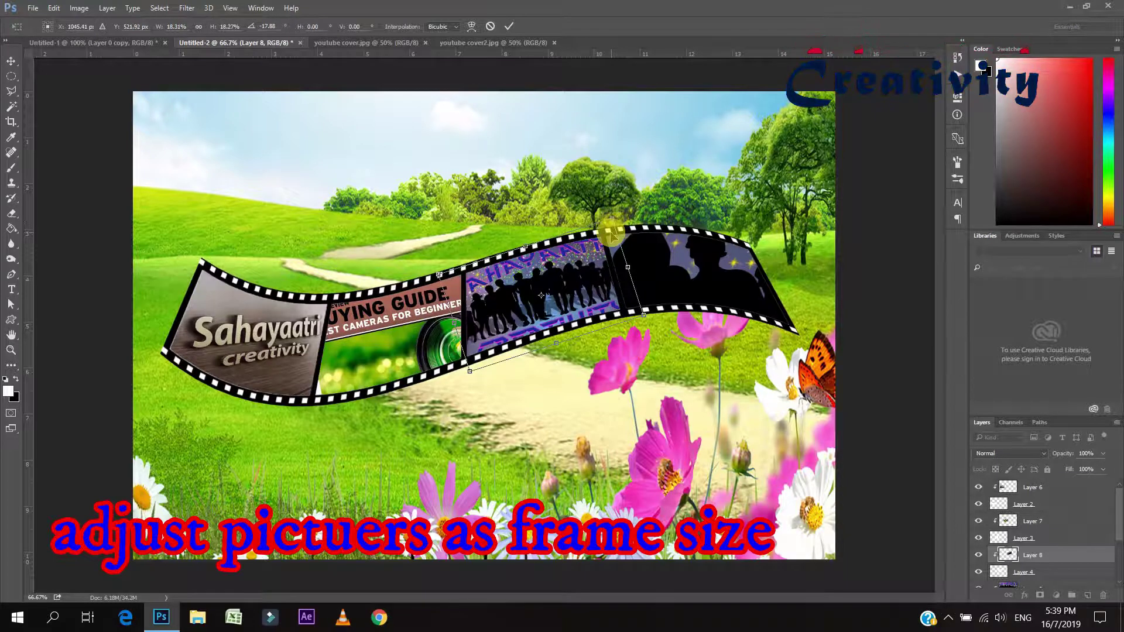
key(Return)
- Move the Layer 9 cover into the last film frame and shrink it to about 23%
click(685, 279)
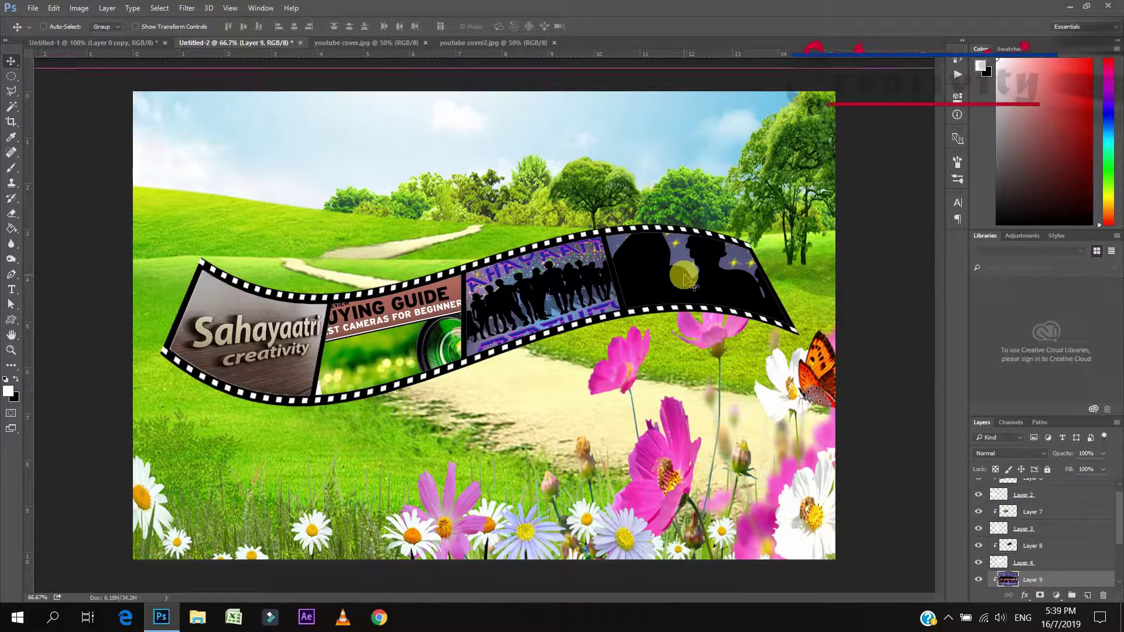
key(ctrl+t)
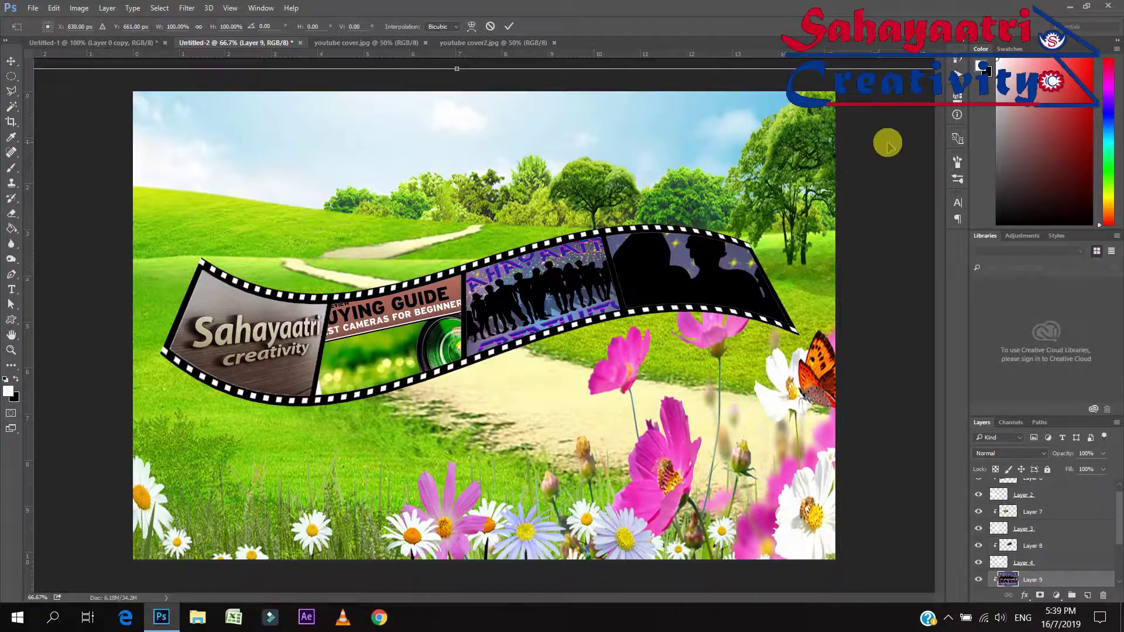
mouse_move(887, 143)
mouse_down()
mouse_move(621, 178)
mouse_move(237, 391)
mouse_up()
drag(176, 451, 750, 265)
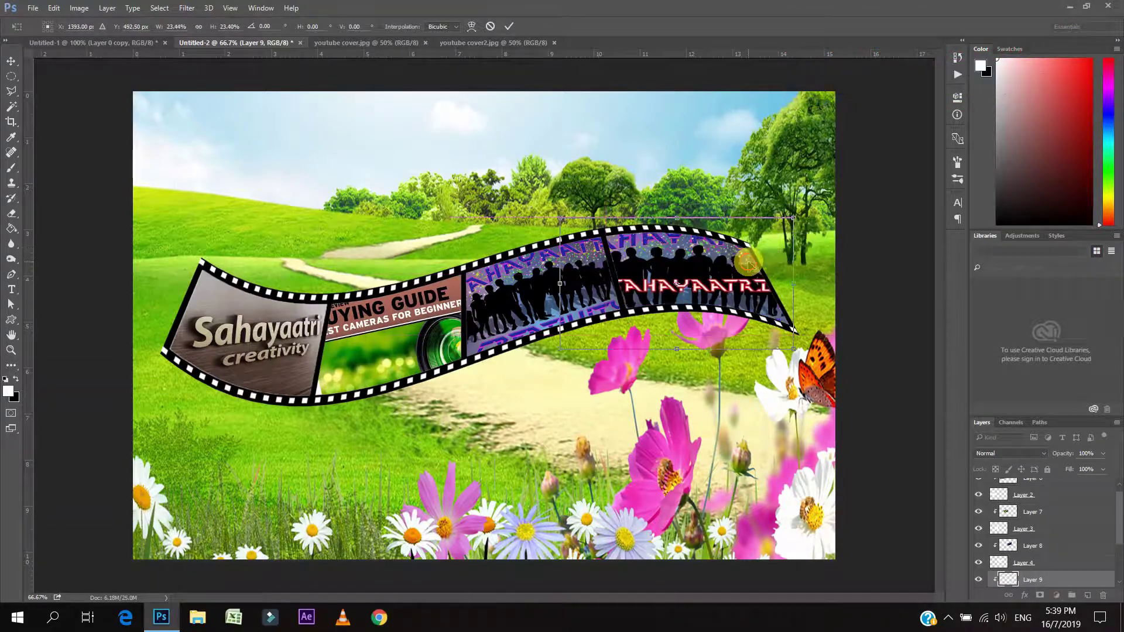
key(Return)
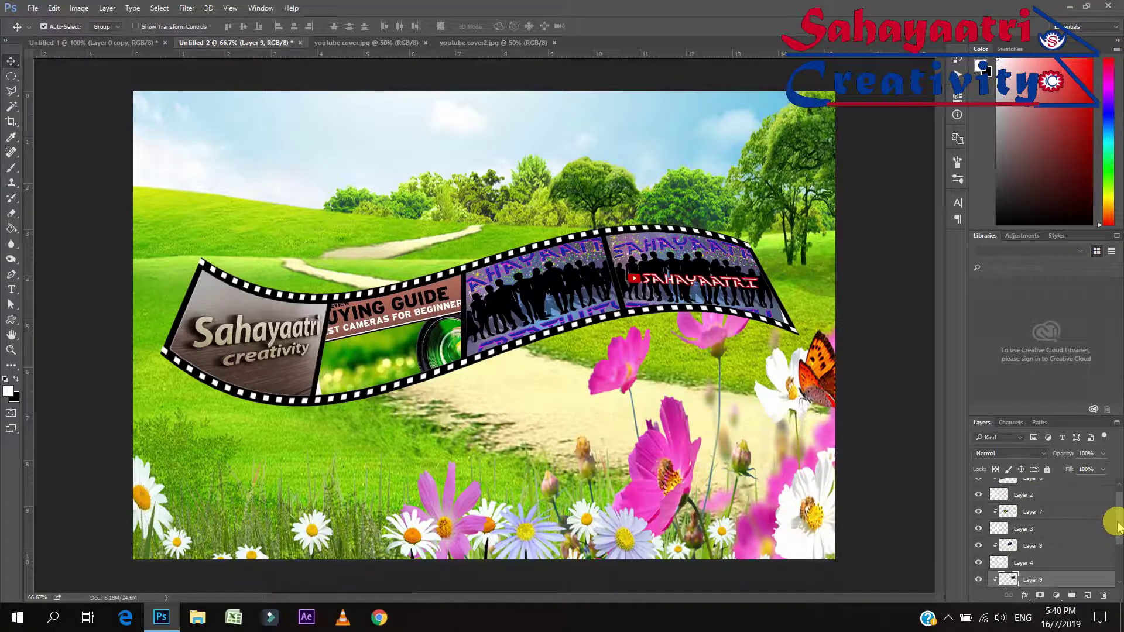
drag(1118, 525, 1118, 499)
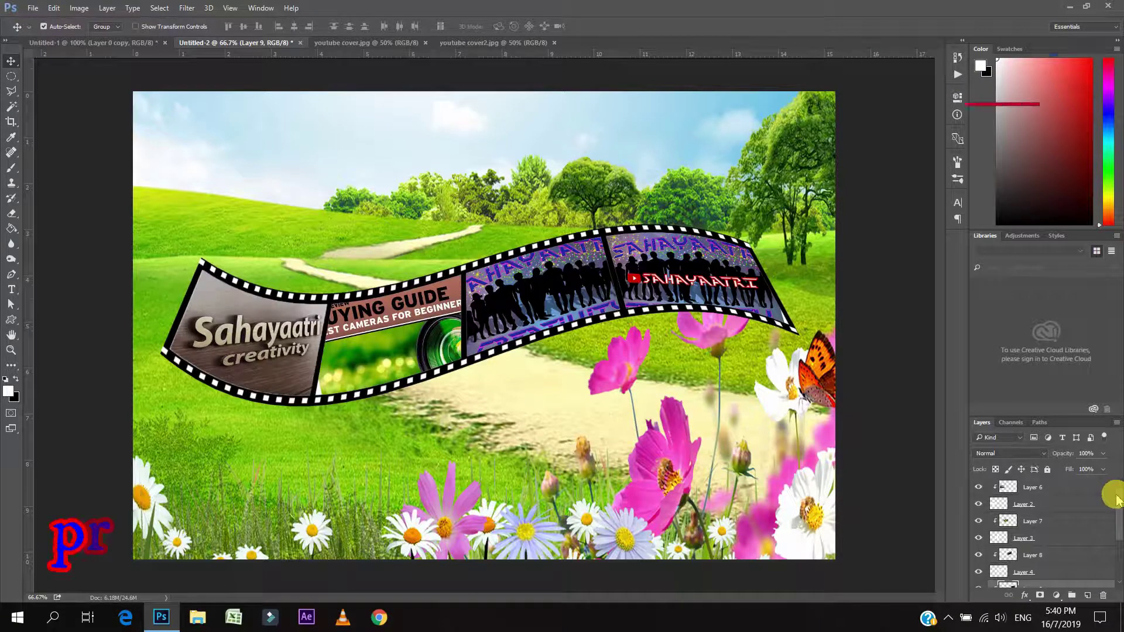